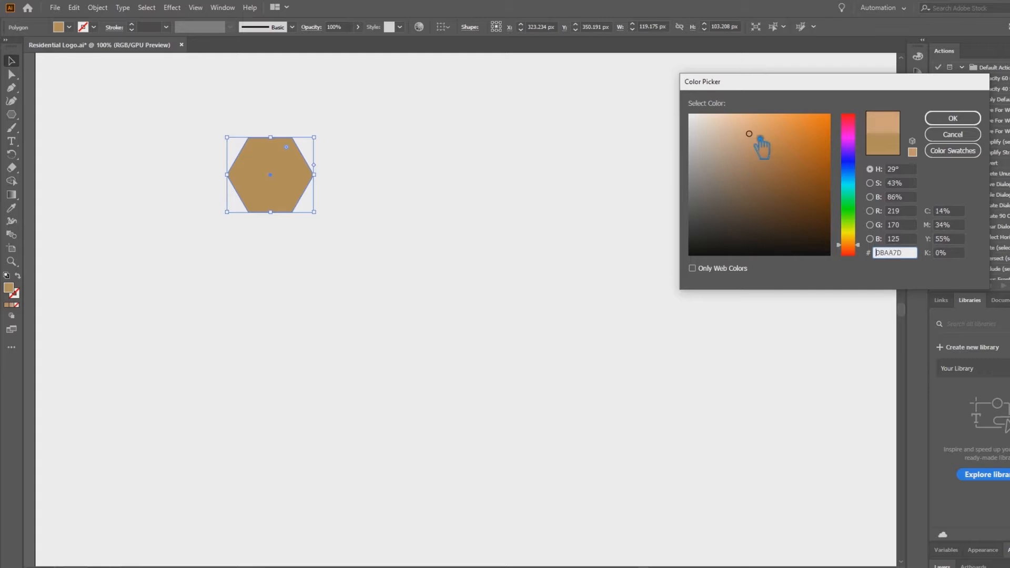
- Apply the fill colour DBAA7D to the hexagon and rotate it 90° so that one corner points straight up
click(953, 119)
drag(322, 141, 216, 197)
- Stretch the hexagon downward by moving its three lower anchor points until the shape is about 285 px tall
key(a)
key(Down)
key(Down)
key(Down)
key(Down)
key(Down)
key(Down)
key(Down)
key(Down)
key(Down)
key(Down)
key(Down)
key(Down)
key(Down)
key(Down)
key(Down)
key(Down)
key(Down)
key(Down)
key(Down)
key(Down)
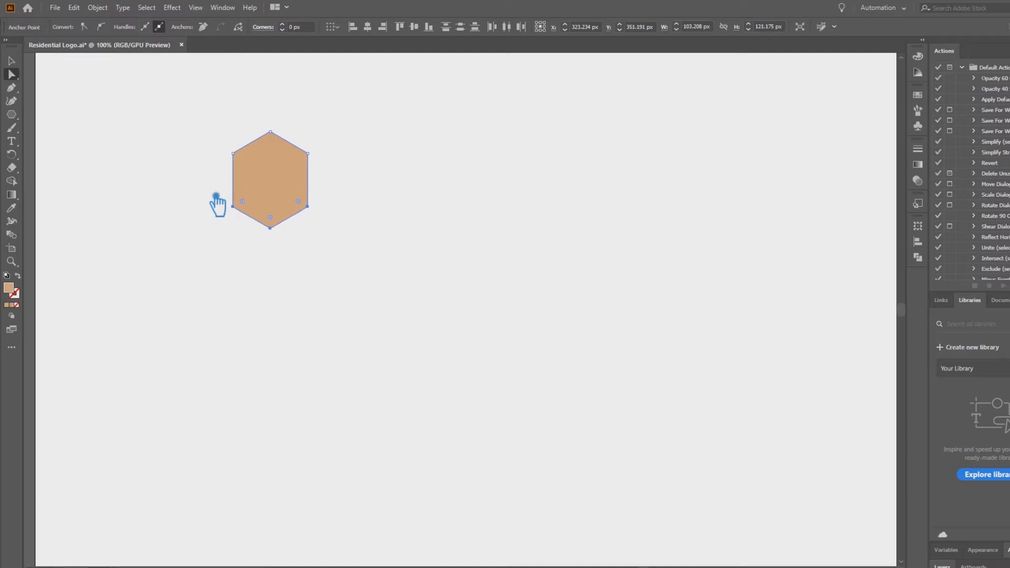
key(Down)
key(Down)
key(Down)
key(Down)
key(Down)
key(Down)
key(Down)
key(Down)
key(Down)
key(Down)
key(Down)
key(Down)
key(Down)
key(Down)
key(Down)
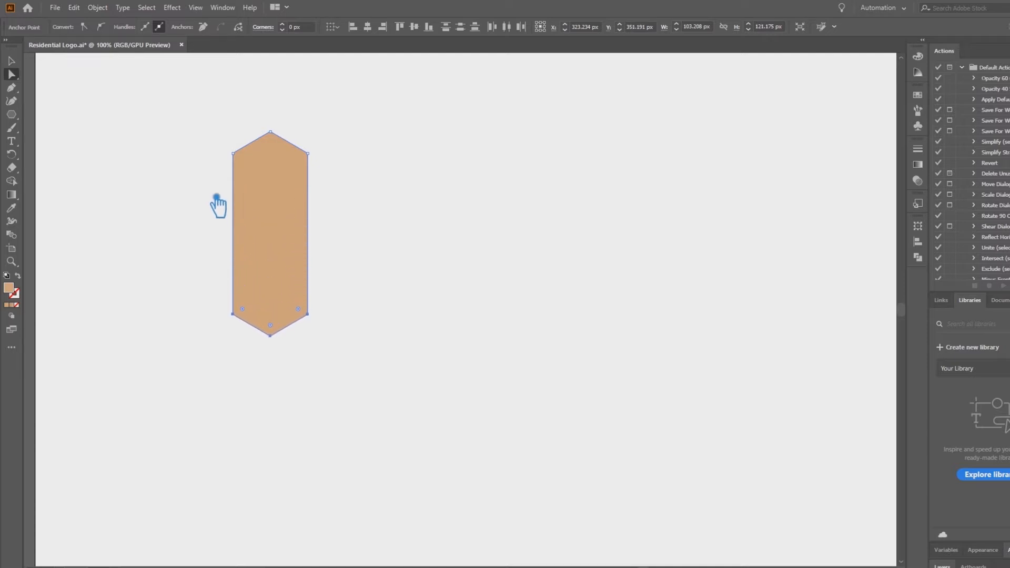
key(Down)
key(Down)
key(Down)
key(Down)
- Remove the lowest anchor point of the stretched hexagon to give it a flat base
key(minus)
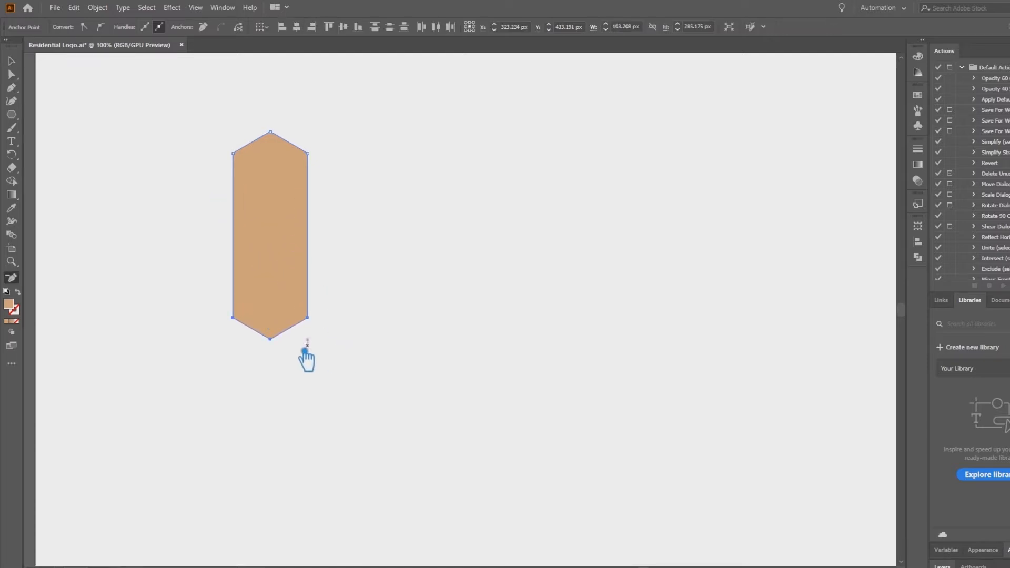
click(280, 349)
click(629, 311)
click(272, 341)
key(v)
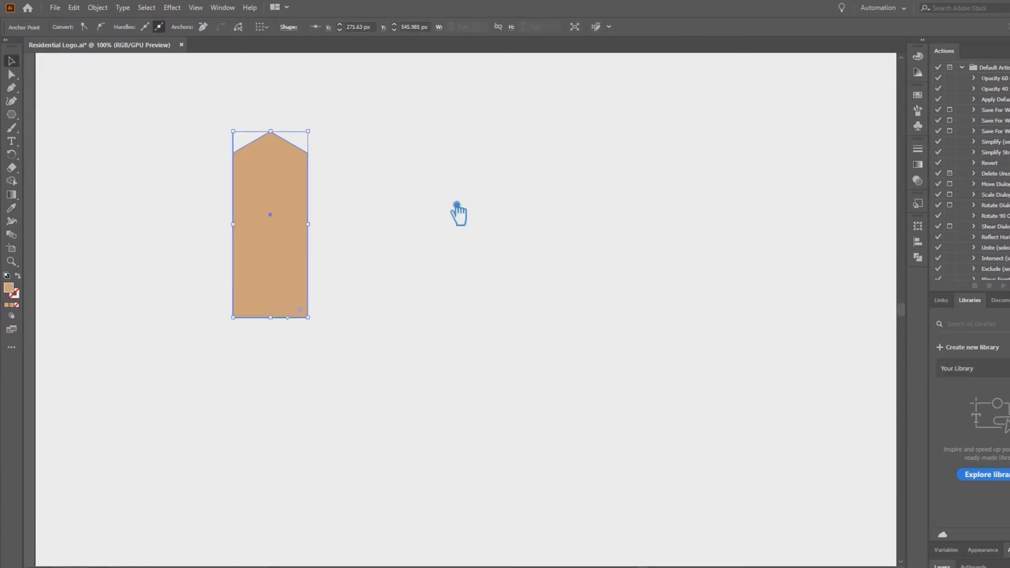
- Move the building shape slightly right and down, and turn its fill into an 11 pt stroke
click(448, 211)
drag(257, 251, 309, 284)
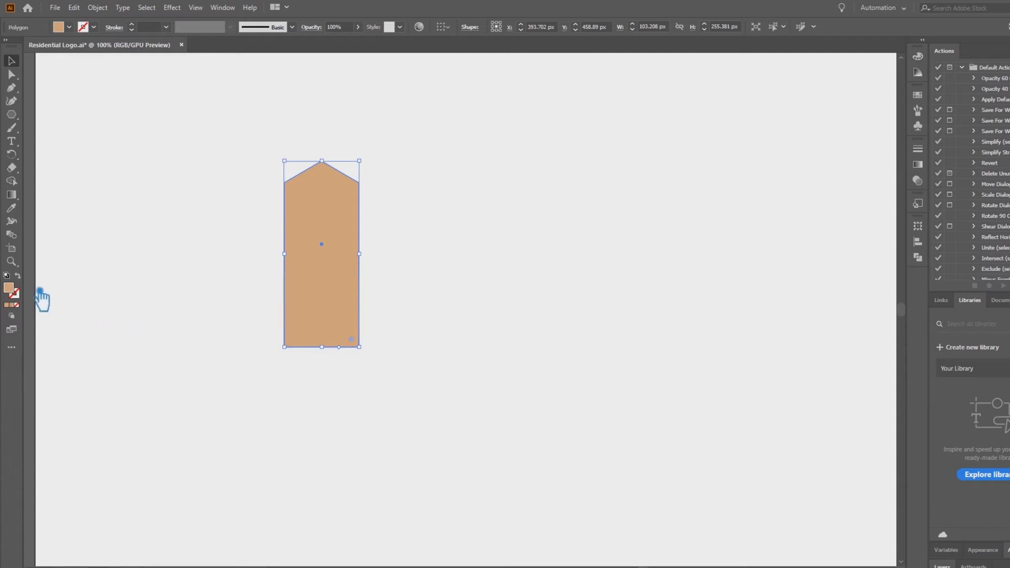
key(shift+x)
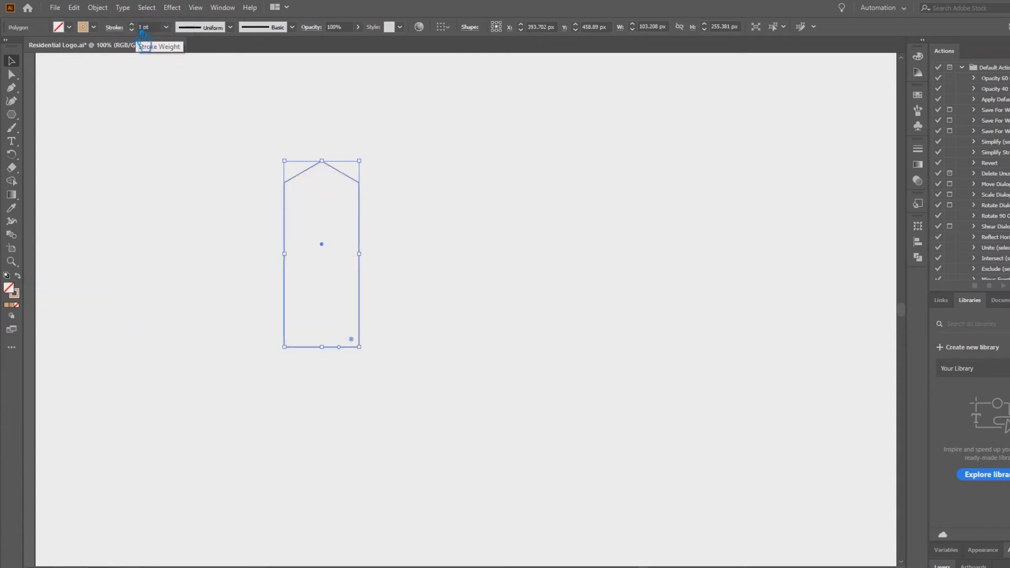
scroll(142, 29, up, 10)
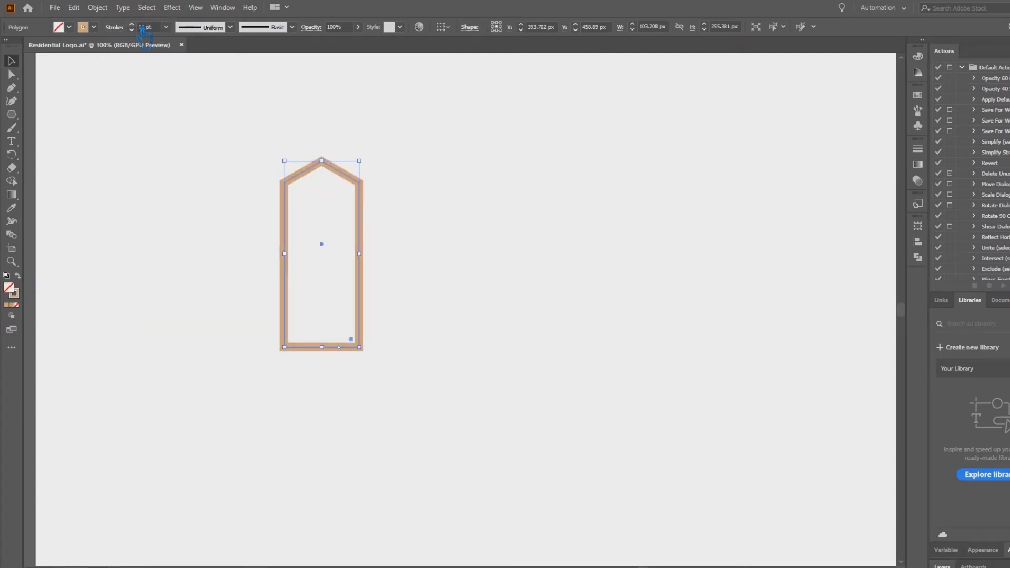
- Raise the roof peak's anchor point to steepen the roof, making the outline about 261 px tall
key(a)
click(390, 172)
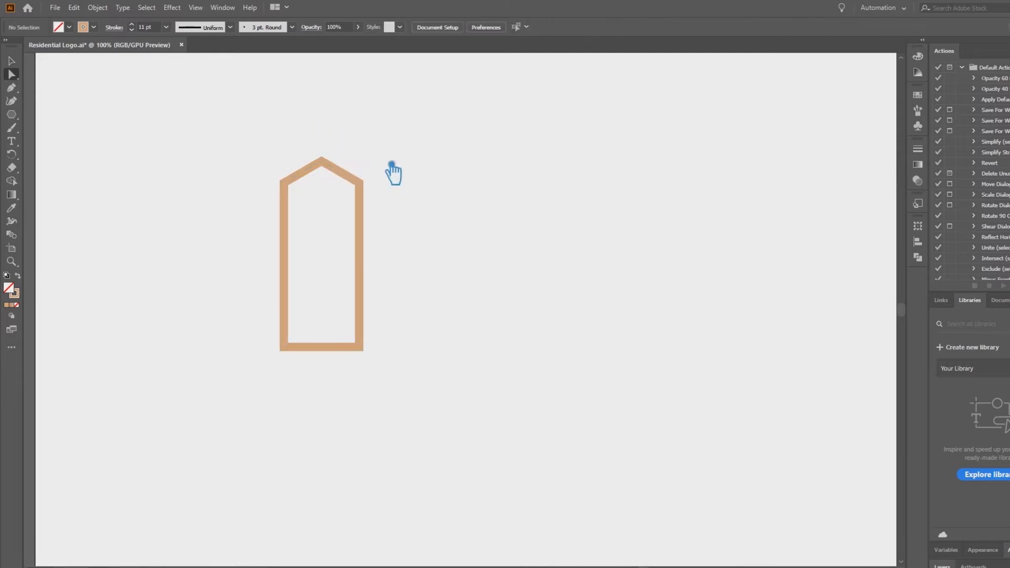
click(335, 170)
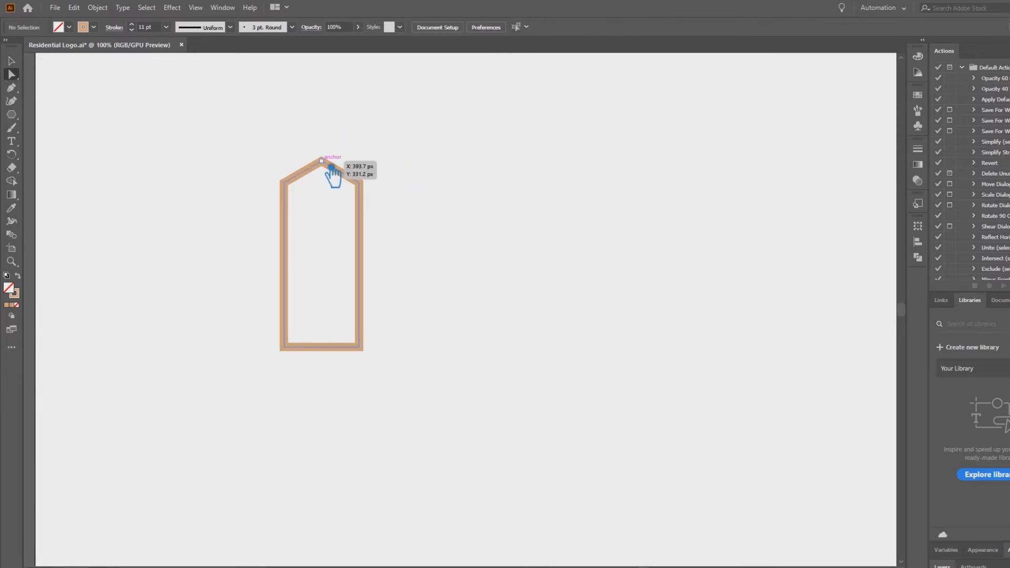
click(423, 166)
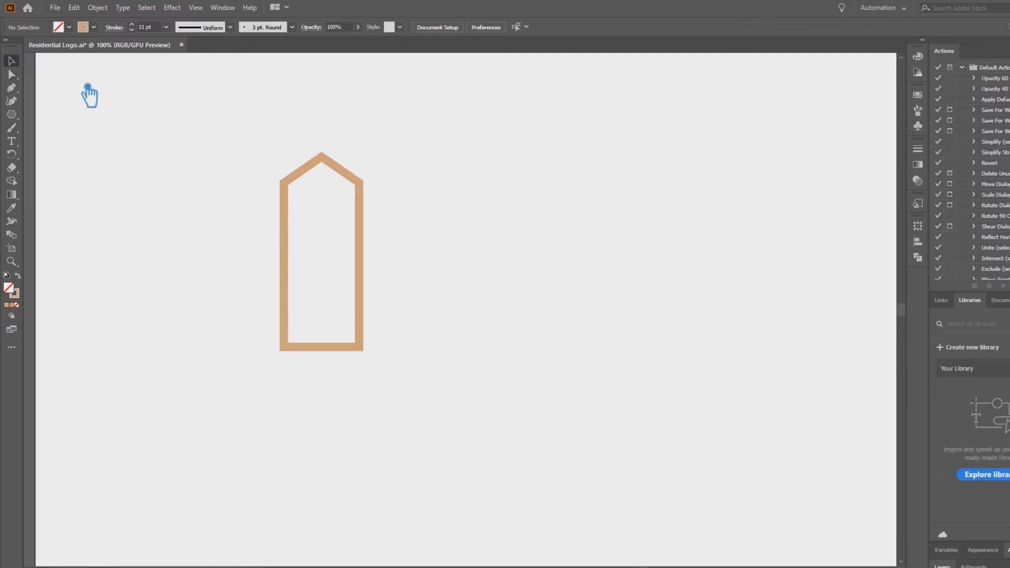
- Duplicate the building outline to the right and align the copy so that the two adjoining walls overlap
drag(359, 268, 413, 273)
key(ctrl+z)
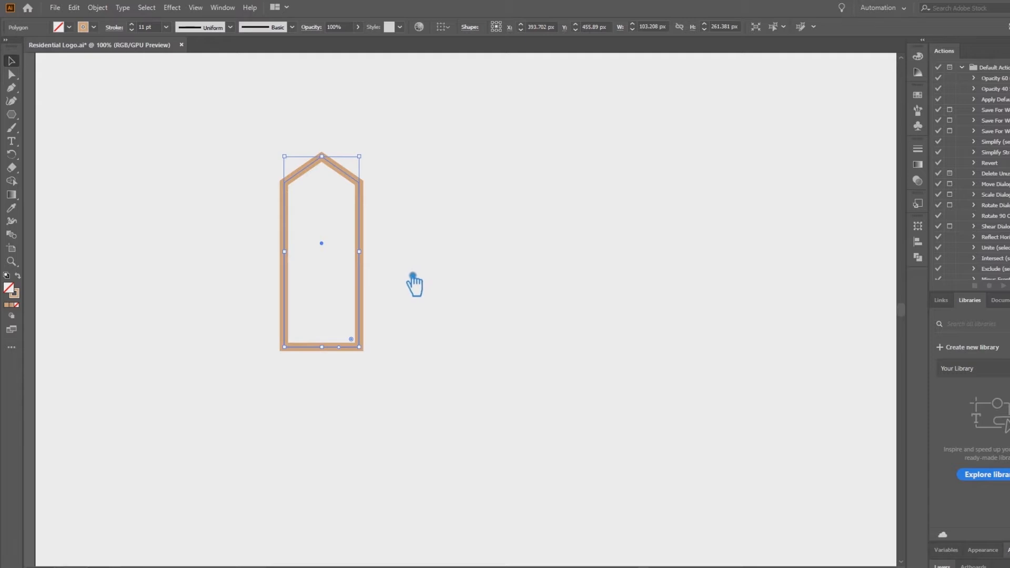
key(a)
key(v)
drag(371, 306, 447, 302)
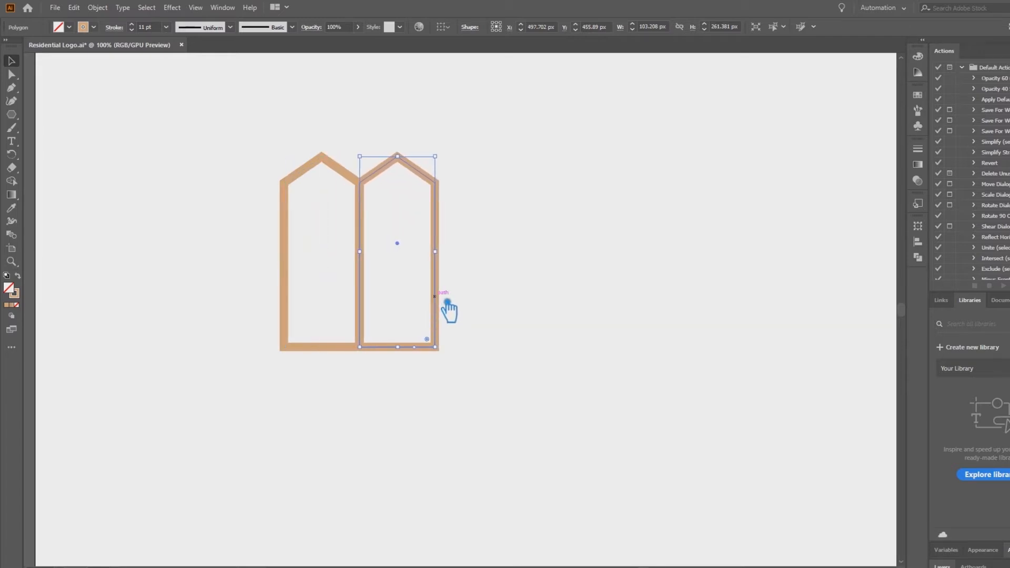
drag(349, 253, 388, 260)
click(545, 245)
mouse_move(488, 273)
mouse_down()
mouse_move(514, 275)
mouse_move(486, 279)
mouse_up()
click(568, 280)
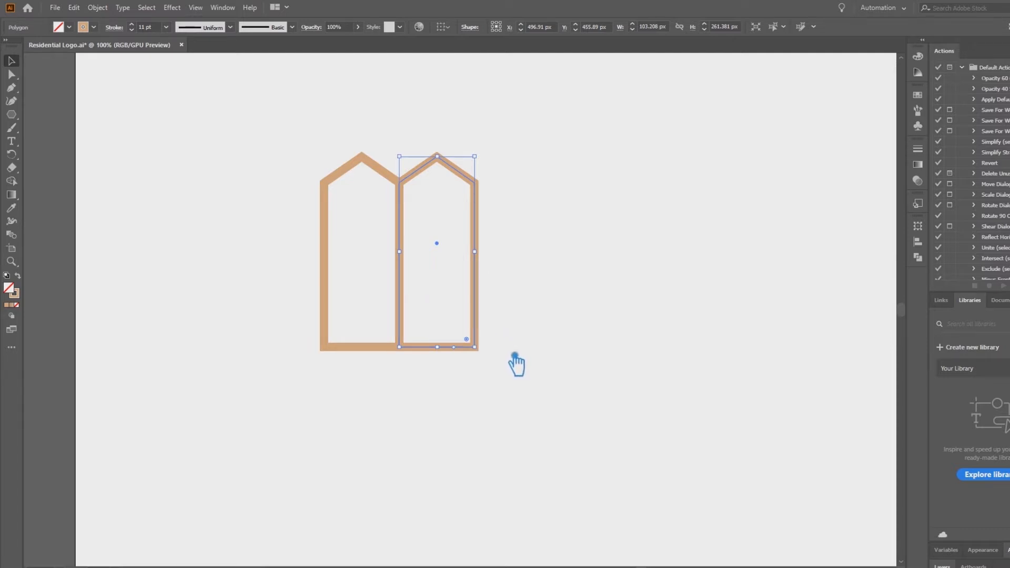
- Lower the three roof anchor points of the right-hand outline until that building is about 171 px tall
key(a)
click(400, 183)
click(450, 159)
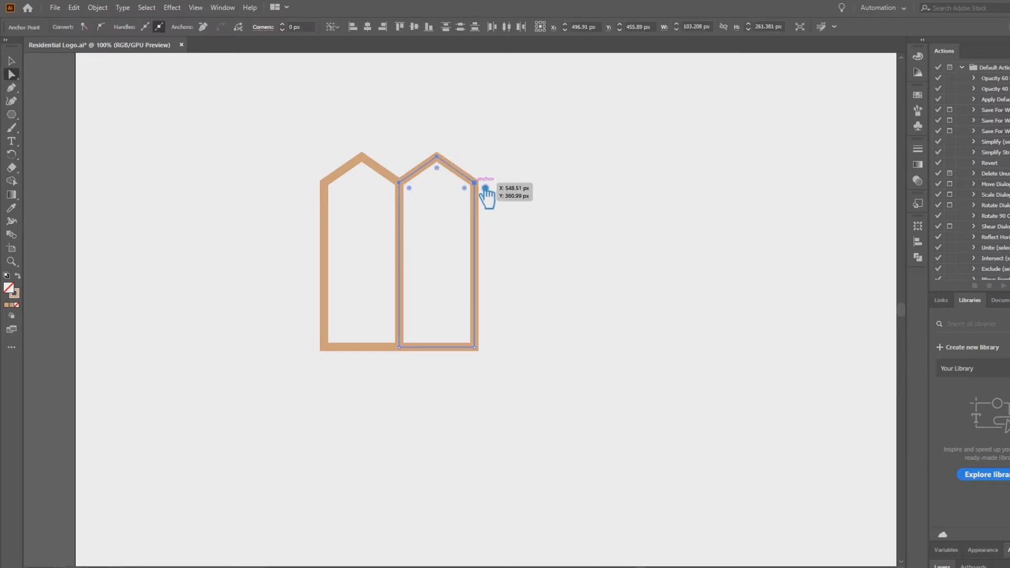
key(Down)
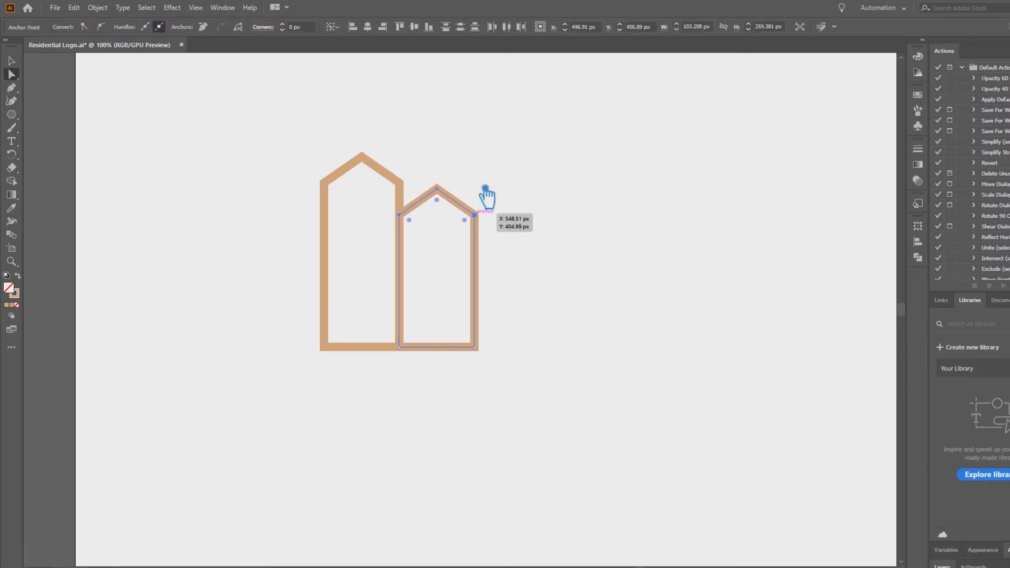
key(Down)
key(Down)
key(Down)
key(Down)
key(Down)
key(Down)
key(Down)
key(Down)
key(Down)
key(Down)
key(Down)
key(Down)
key(Down)
key(Down)
key(Down)
key(Down)
key(Down)
key(Down)
key(Down)
key(Down)
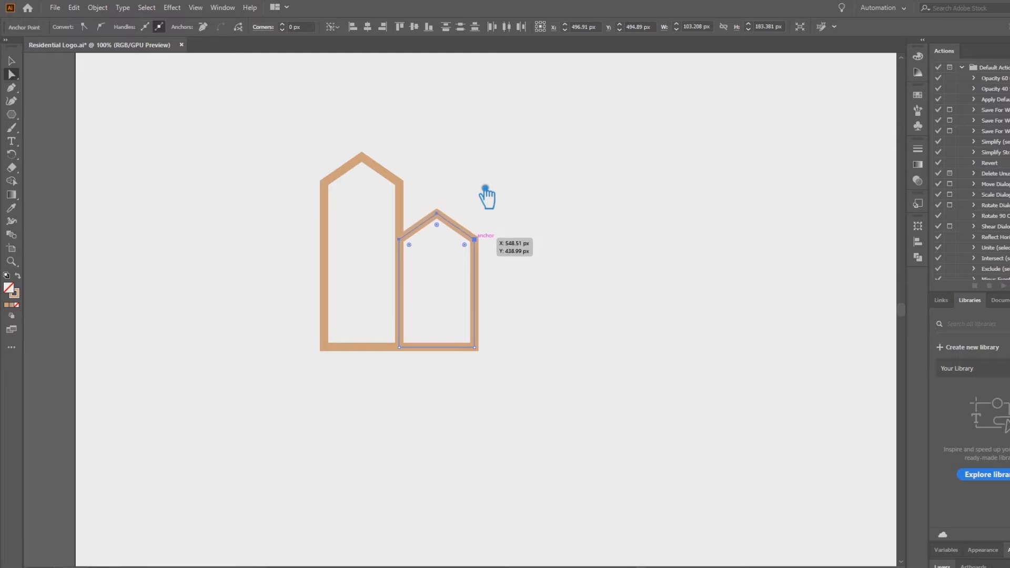
key(Up)
key(Up)
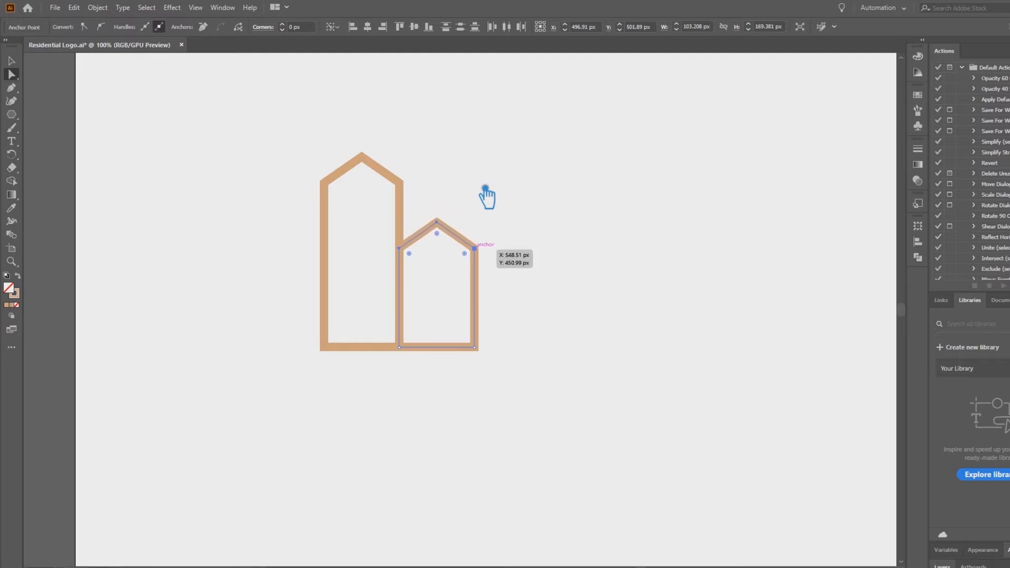
click(519, 260)
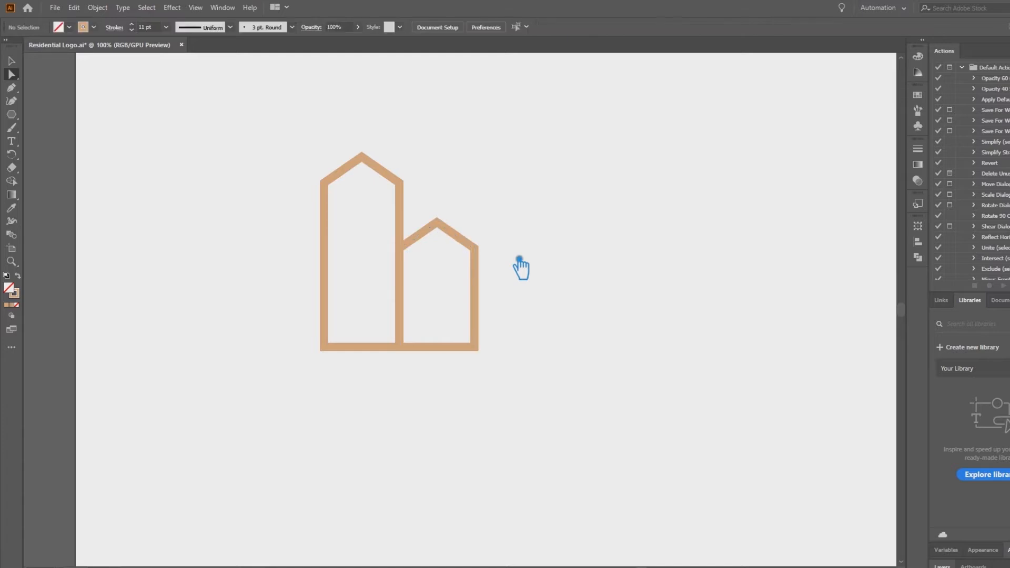
- Centre the shorter building on the tall one's right wall and place a copy centred on its left wall
drag(473, 246, 450, 247)
key(ctrl+z)
click(16, 62)
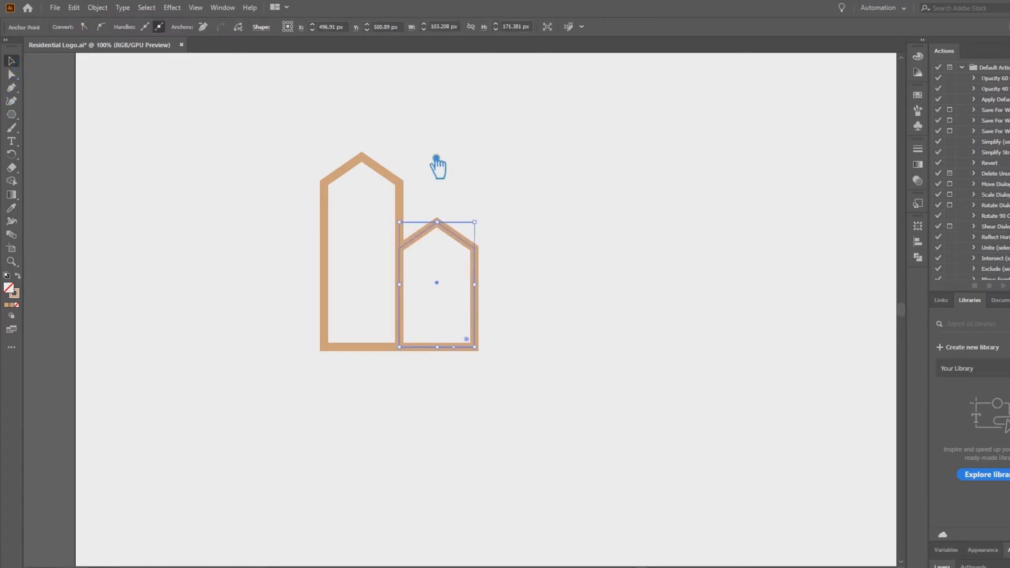
click(571, 217)
drag(476, 293, 450, 294)
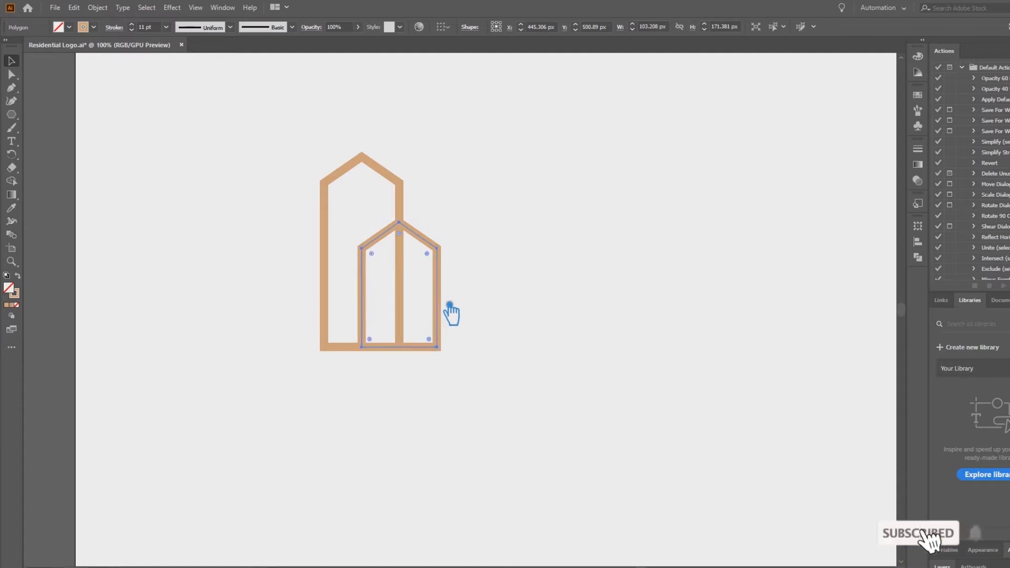
click(536, 307)
drag(447, 305, 370, 305)
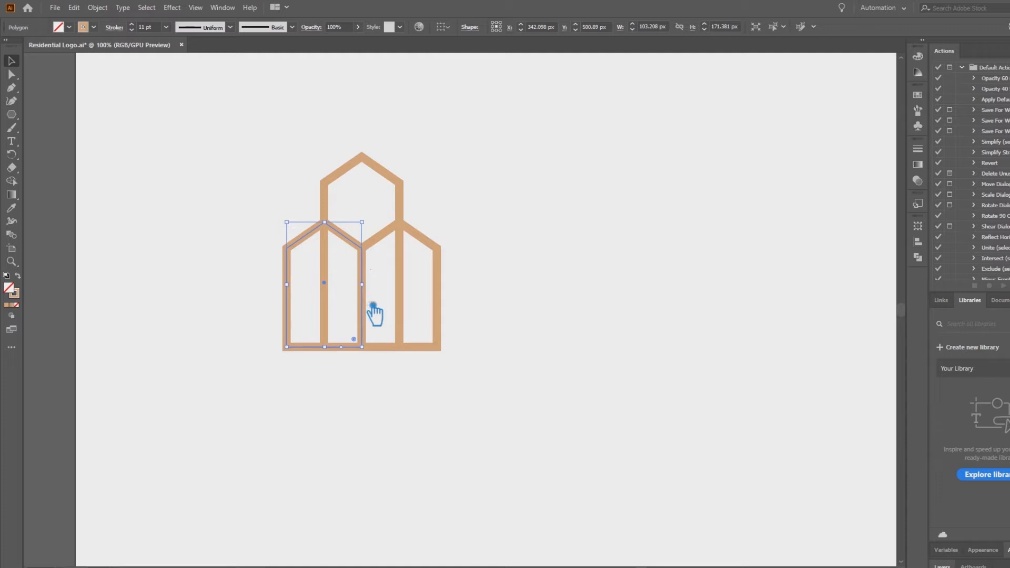
- Lower the three roof anchor points of the left-hand building until it is about 107 px tall
key(a)
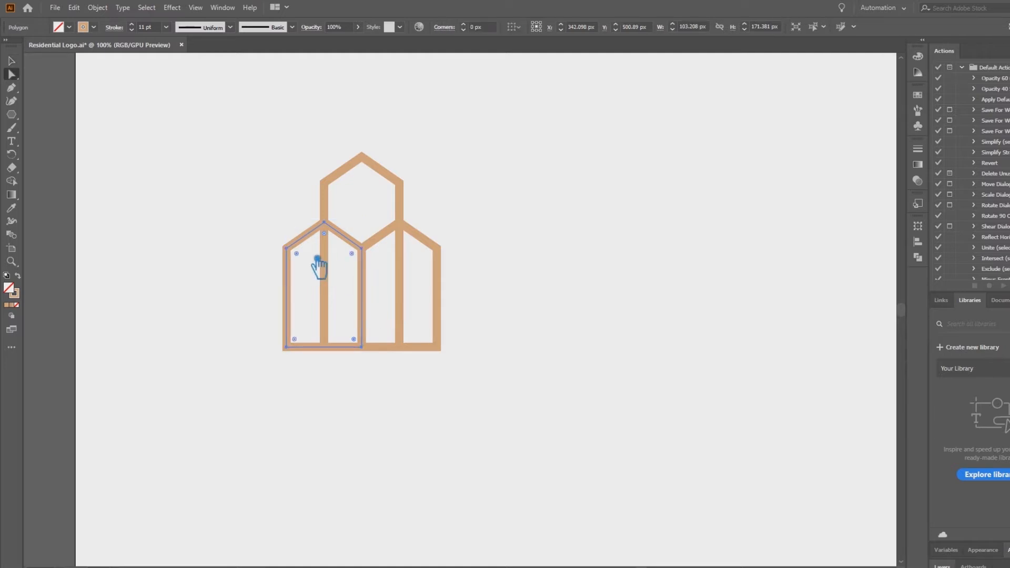
click(289, 250)
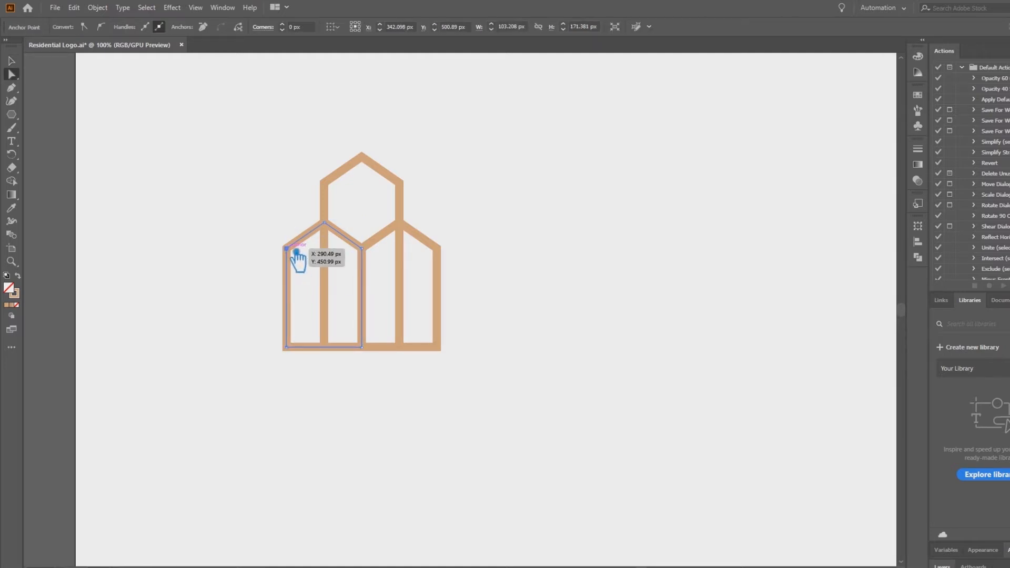
click(335, 230)
shift+click(362, 249)
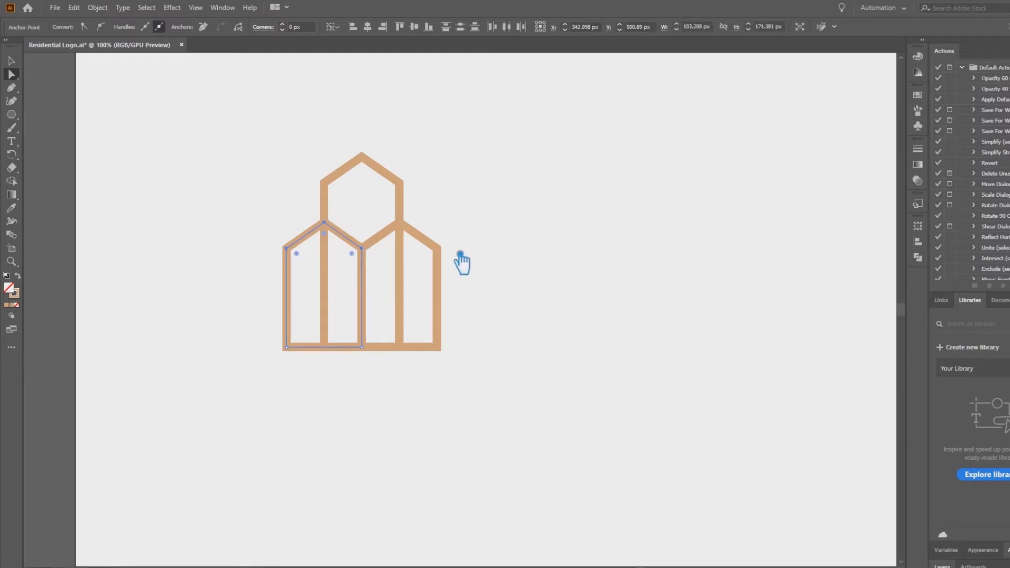
key(Down)
key(Down)
key(Down)
key(Down)
key(Down)
key(Down)
key(Down)
key(Down)
key(Down)
key(Down)
key(Down)
key(Down)
key(Down)
key(Down)
key(Down)
key(Down)
key(Down)
key(Down)
key(Down)
key(Down)
key(Down)
key(Down)
key(Down)
key(Down)
key(Down)
key(Down)
key(Down)
key(Down)
key(Down)
key(Down)
key(Down)
key(Down)
key(Down)
key(Down)
key(Down)
key(Down)
key(Down)
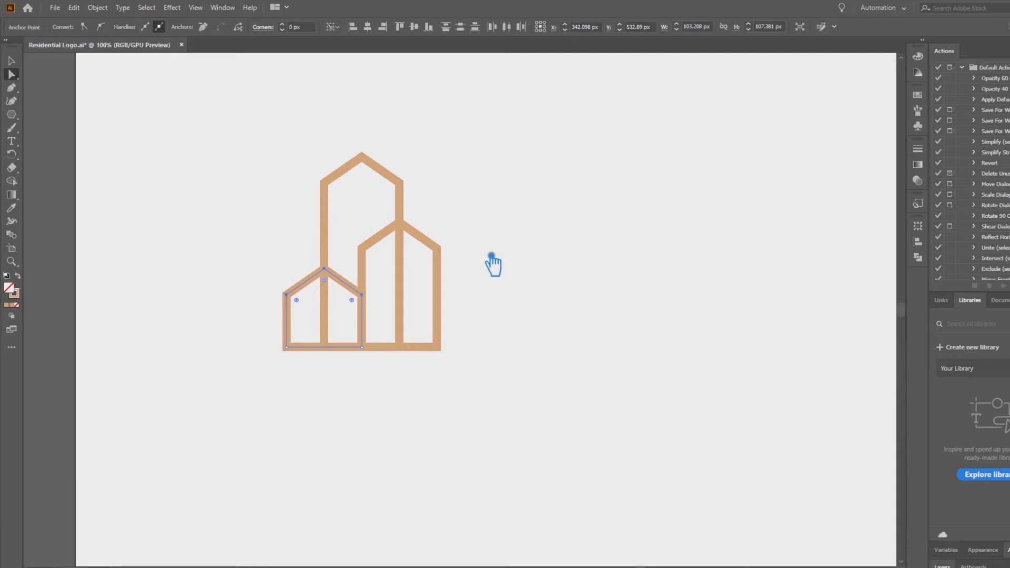
- Raise the three roof anchor points of the right-hand building until it is about 185 px tall
click(409, 240)
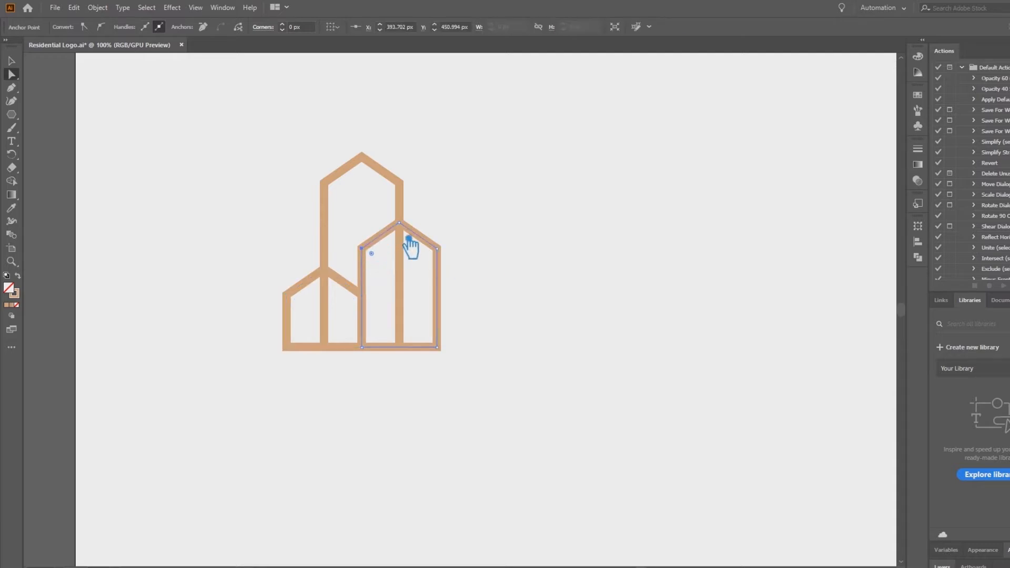
drag(409, 239, 409, 230)
shift+click(399, 222)
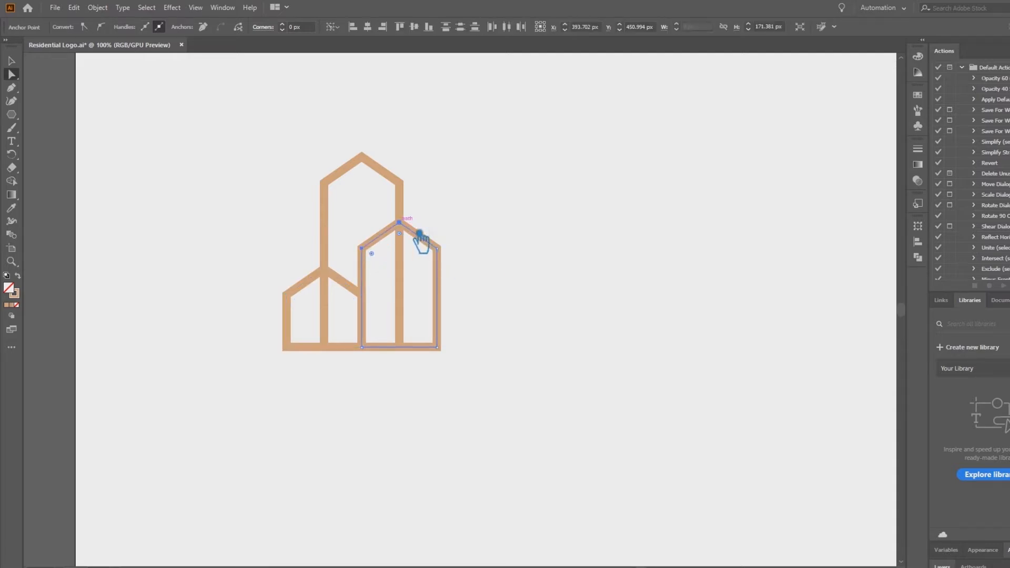
drag(448, 254, 447, 243)
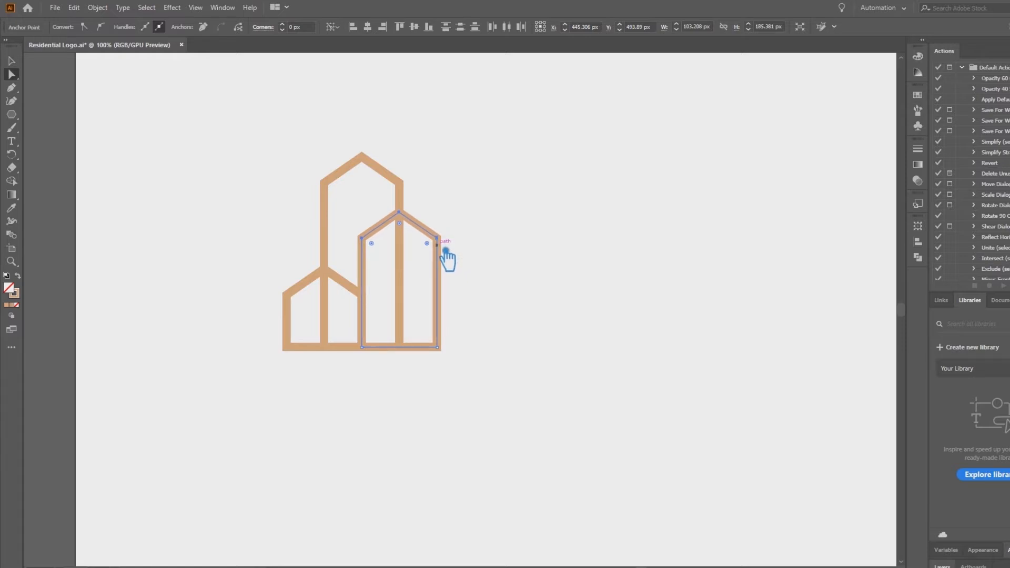
click(514, 246)
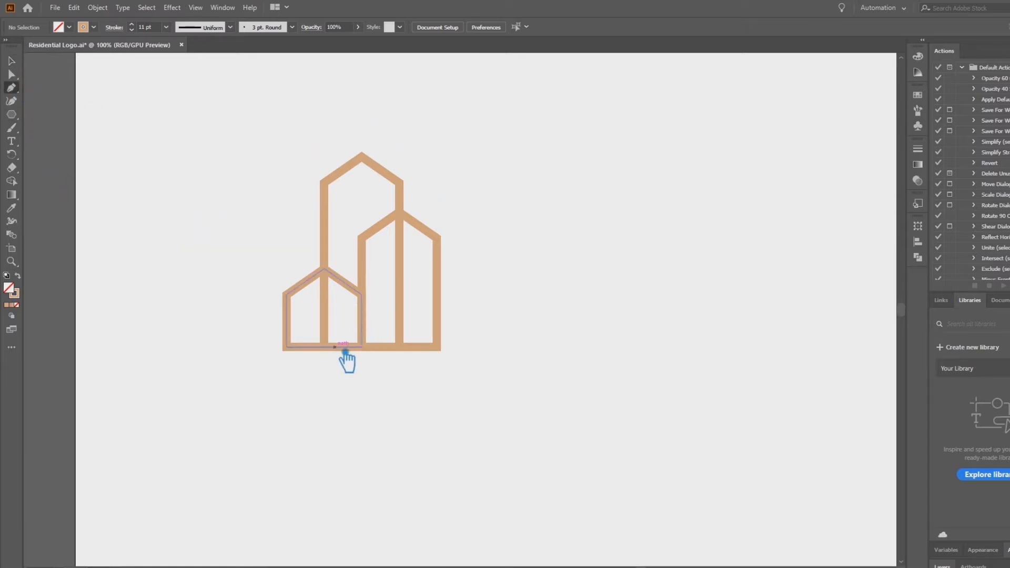
- Draw a straight line about 206 px long with the Pen tool along the full base of the buildings
drag(298, 351, 448, 353)
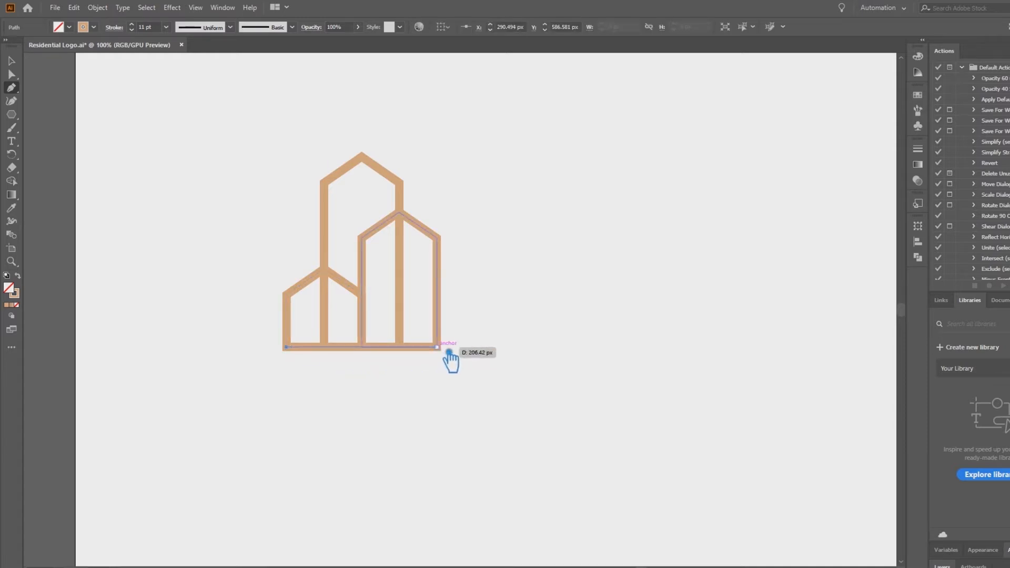
click(448, 352)
click(13, 61)
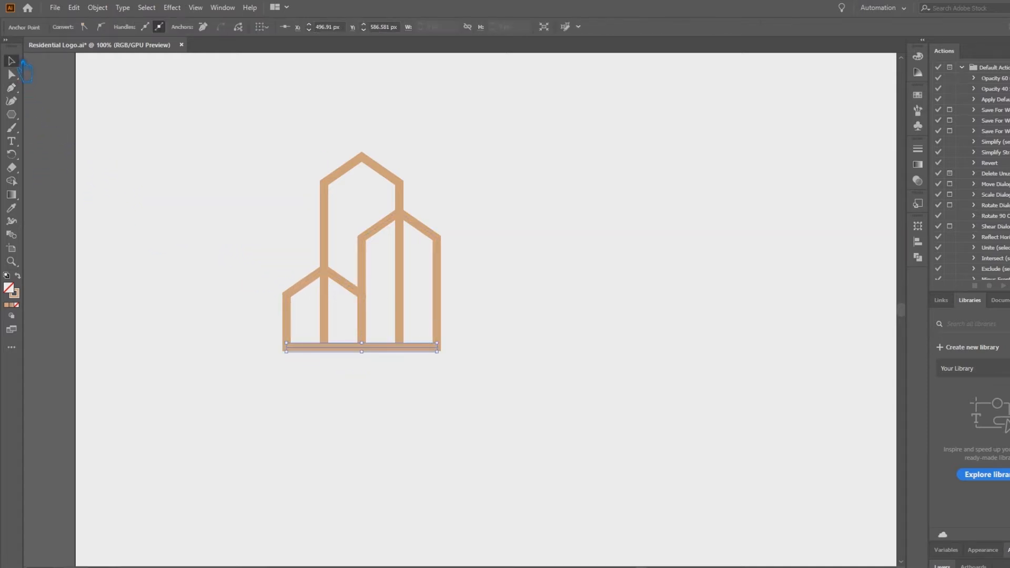
- Widen the base line equally on both sides to about 429 px so it extends past the buildings
drag(449, 357, 527, 371)
click(501, 376)
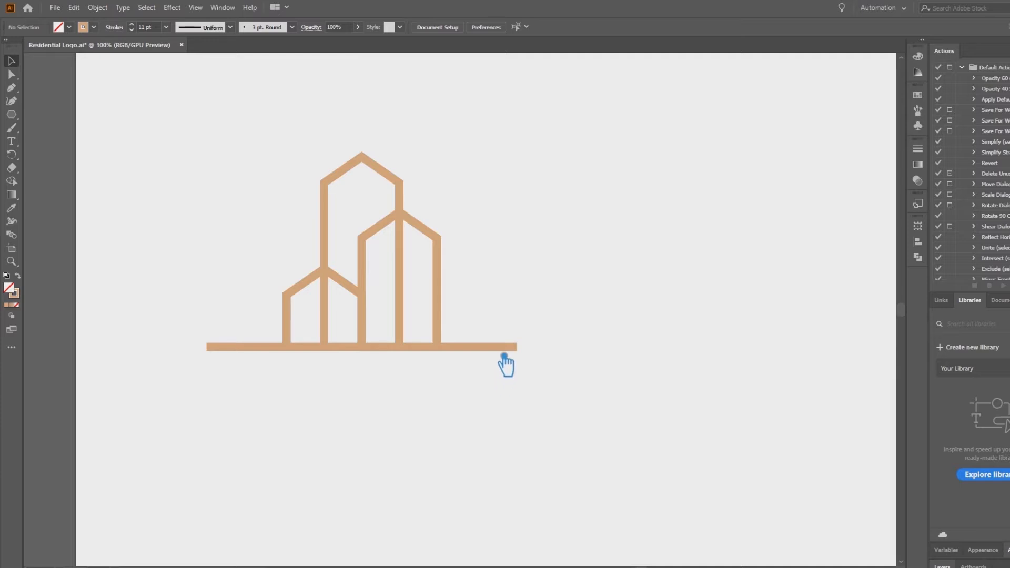
click(504, 357)
mouse_move(524, 357)
mouse_down()
mouse_move(540, 366)
mouse_move(528, 365)
mouse_up()
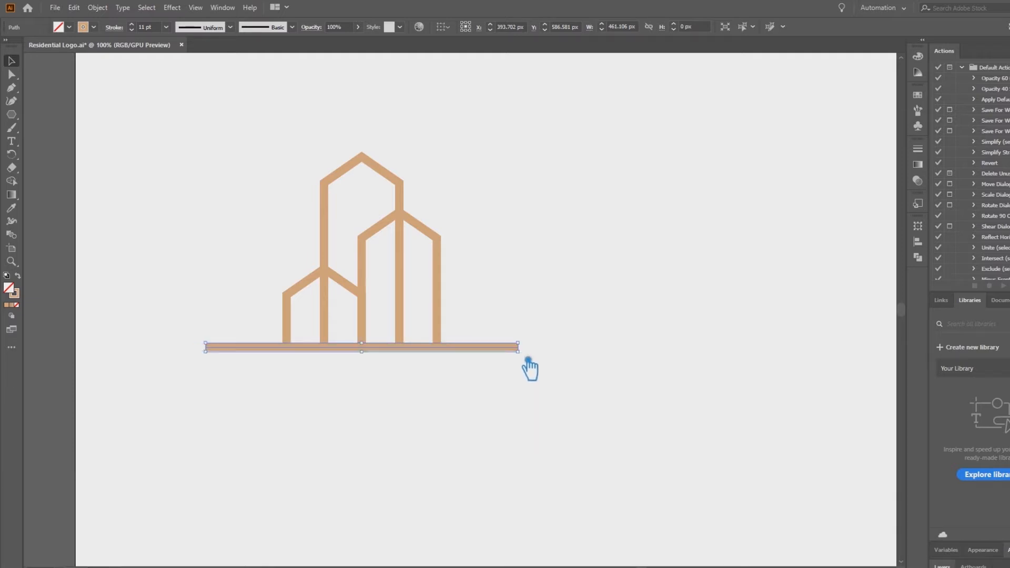
click(479, 401)
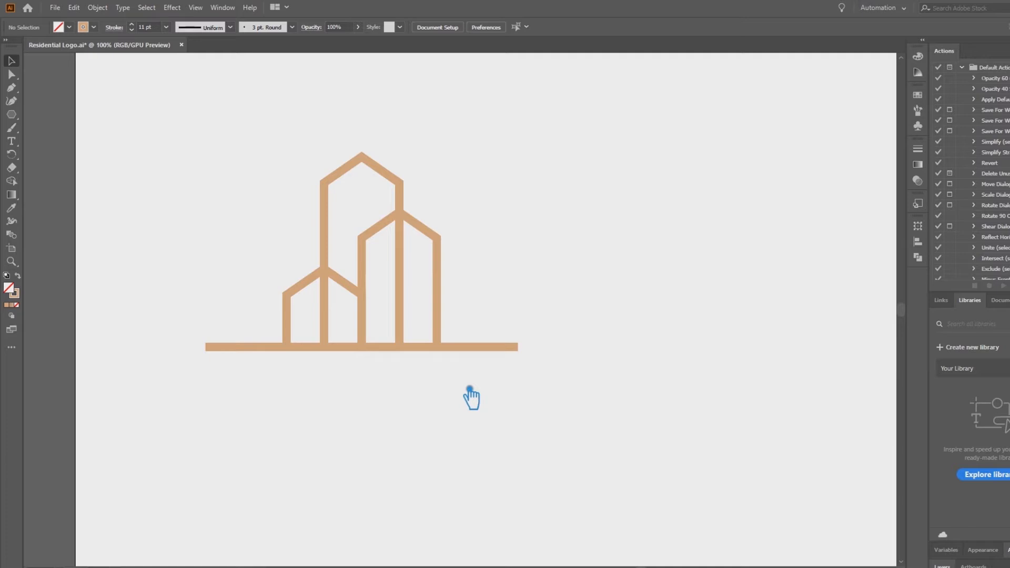
- Group the three buildings with the base line and place a duplicate off the artboard's left edge as a backup
drag(525, 400, 211, 164)
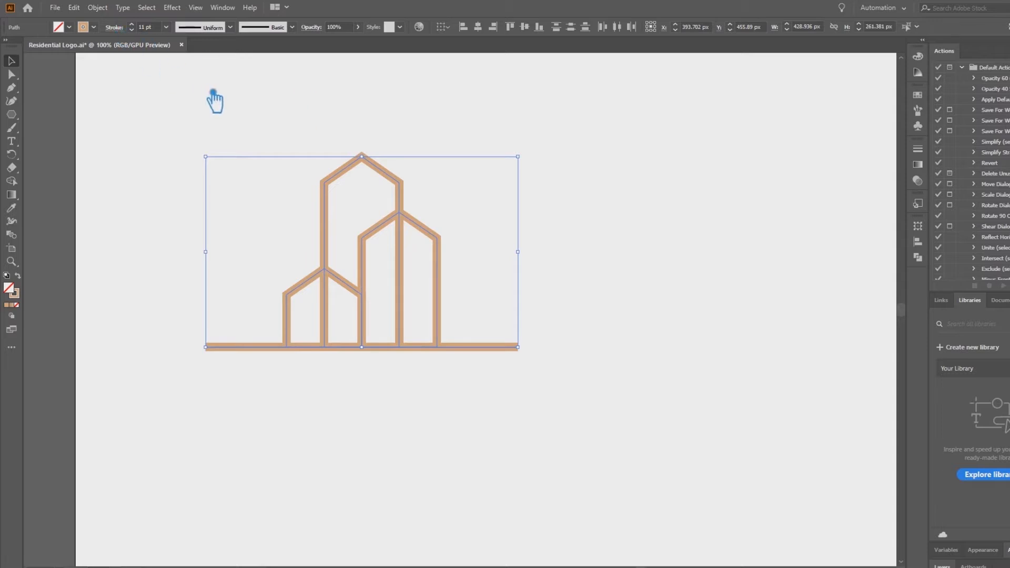
key(ctrl+g)
click(521, 226)
drag(399, 232, 80, 226)
drag(164, 352, 38, 358)
click(237, 413)
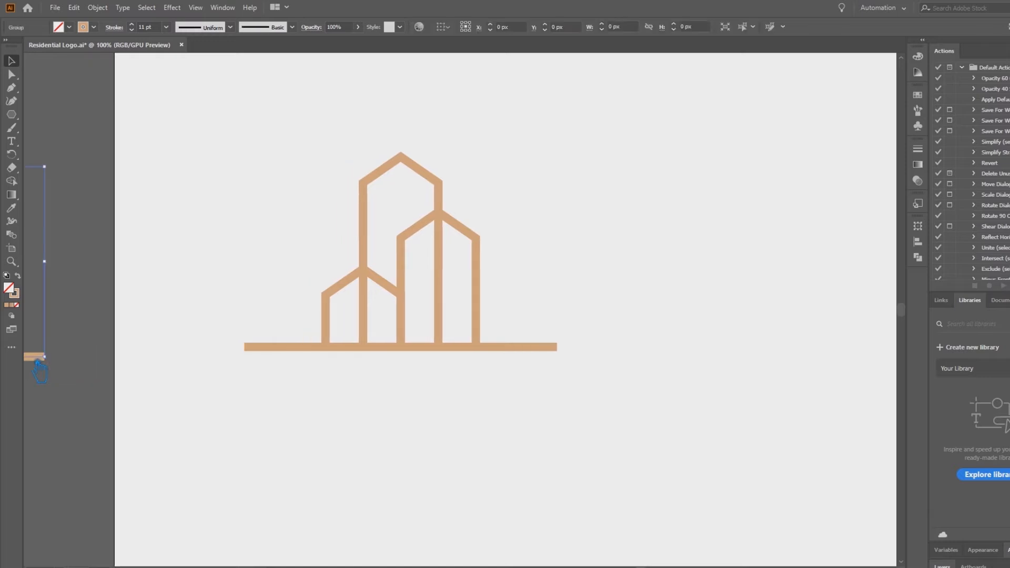
click(396, 413)
drag(453, 435, 351, 431)
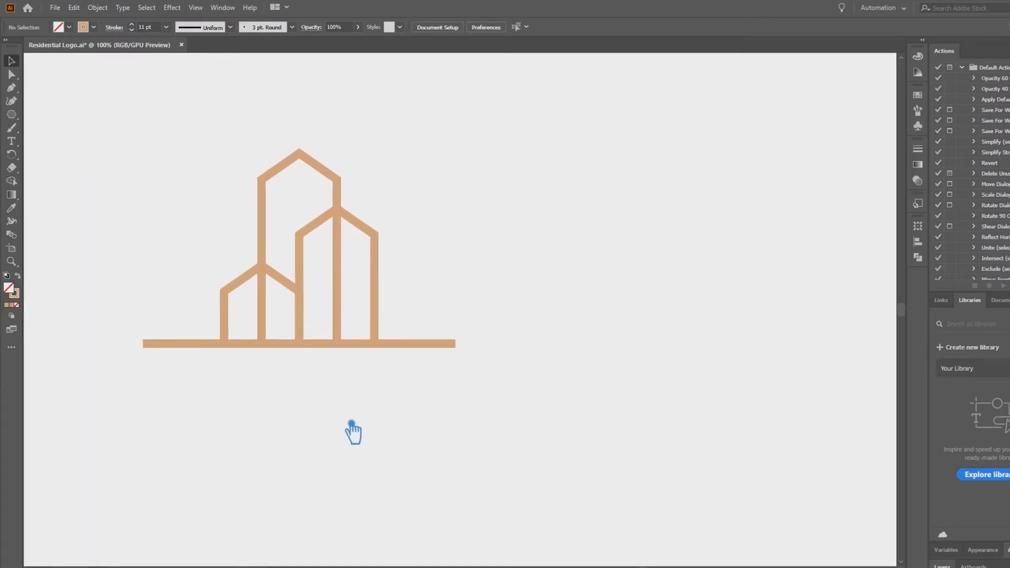
- Expand the strokes of the buildings and base line group on the artboard into filled shapes
click(349, 346)
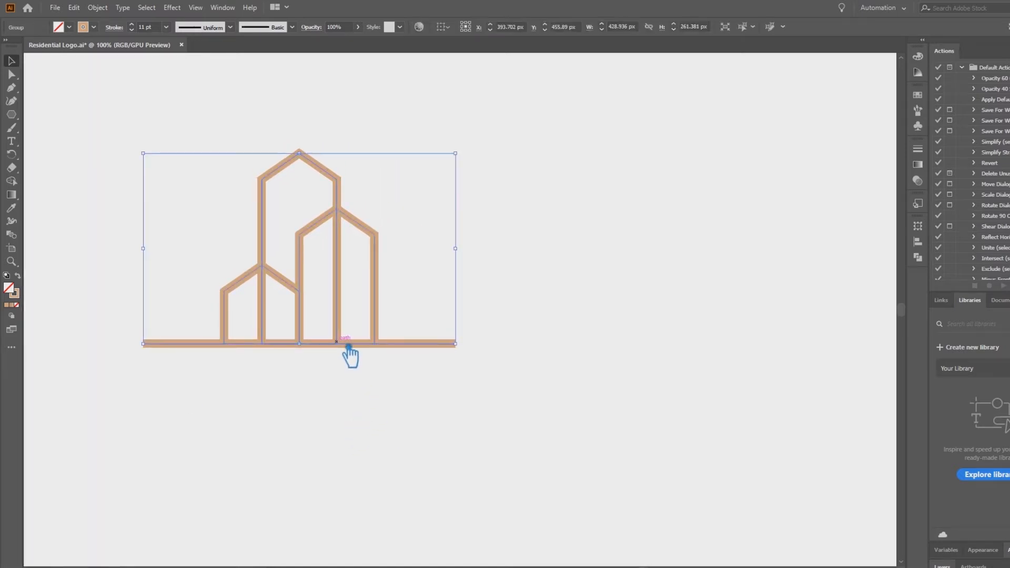
click(97, 8)
click(132, 138)
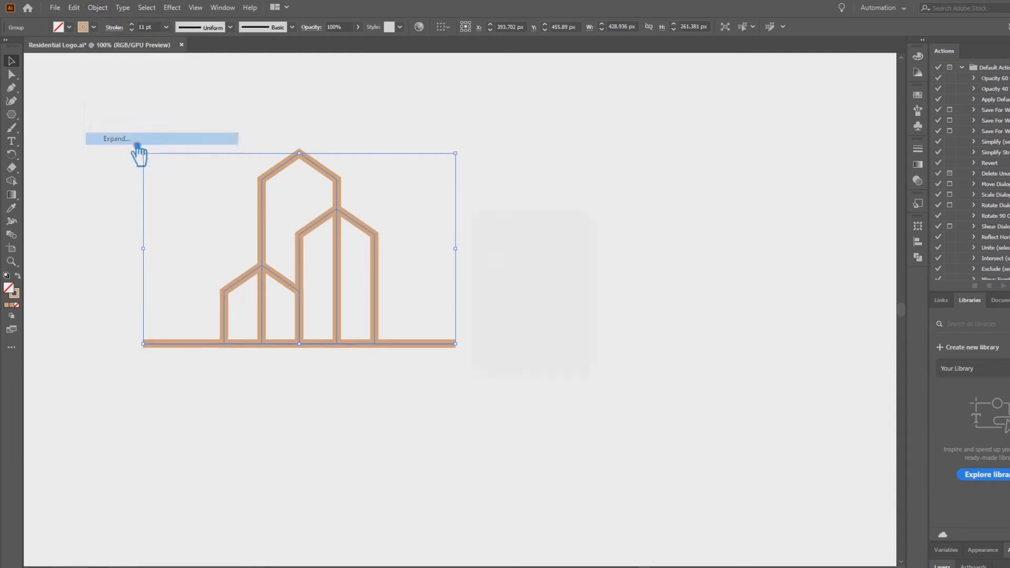
click(521, 363)
click(516, 420)
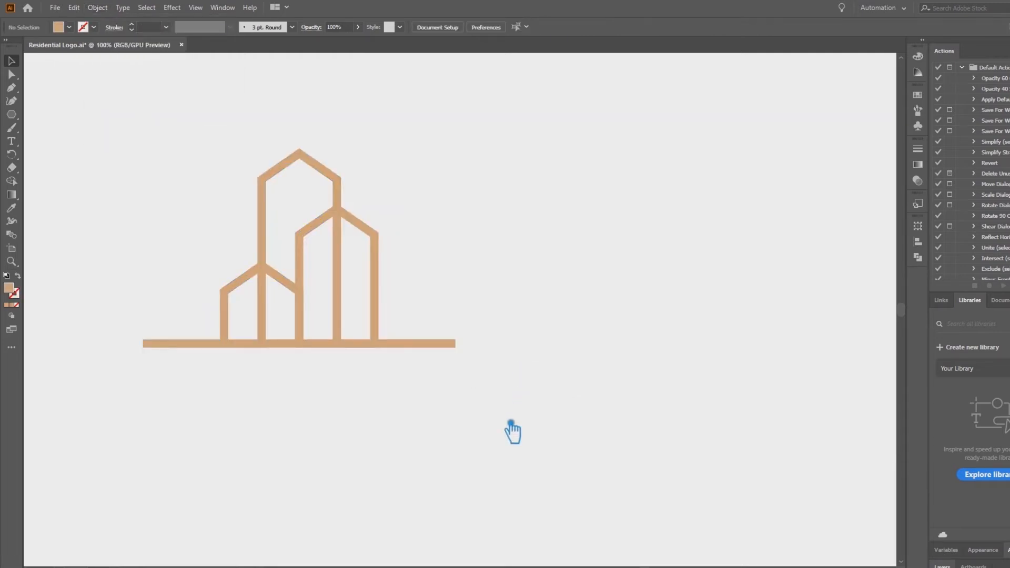
- Divide the expanded artwork into separate pieces along its overlaps with the Pathfinder Divide operation
drag(468, 409, 172, 179)
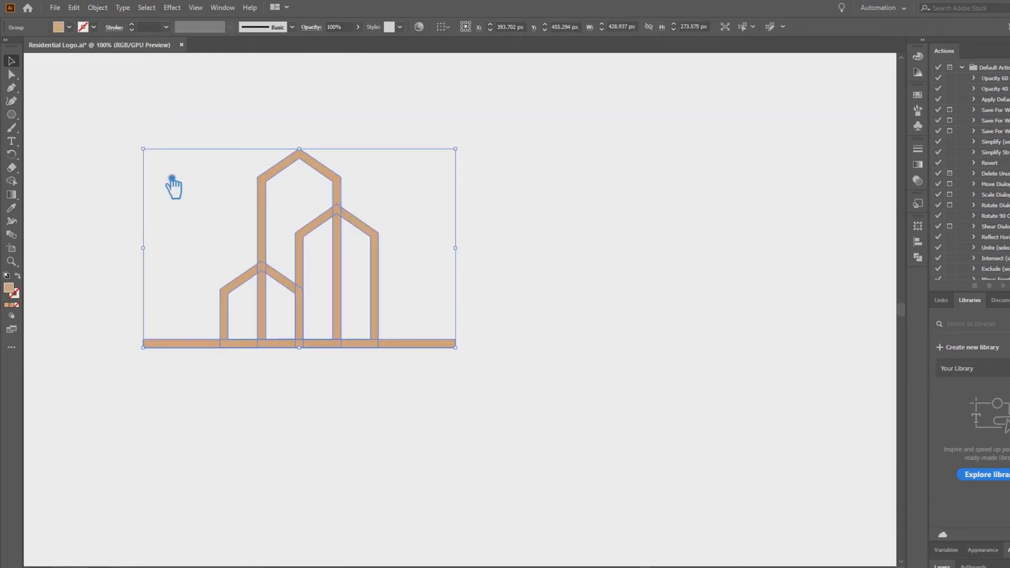
click(97, 8)
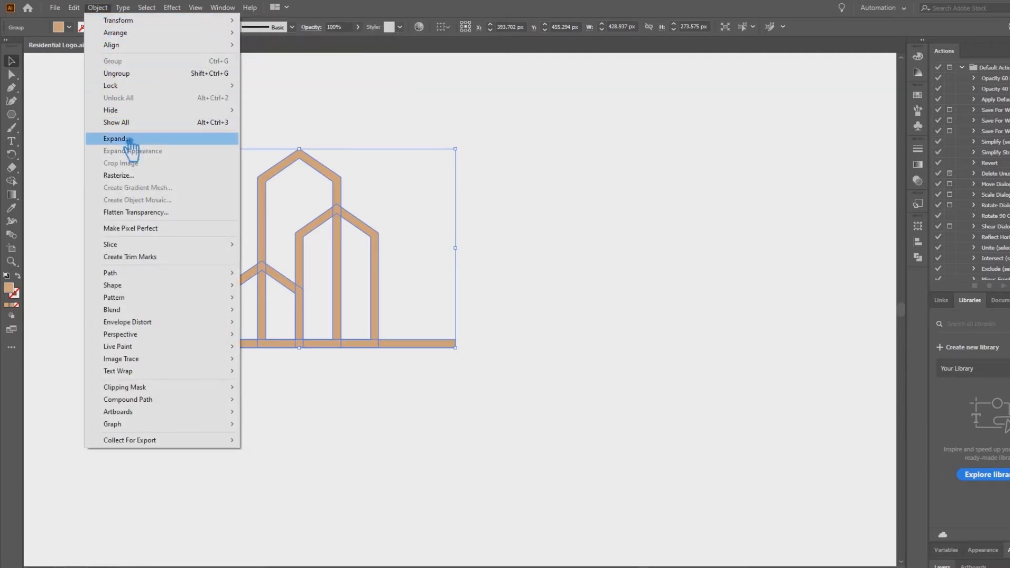
click(669, 205)
drag(497, 409, 185, 157)
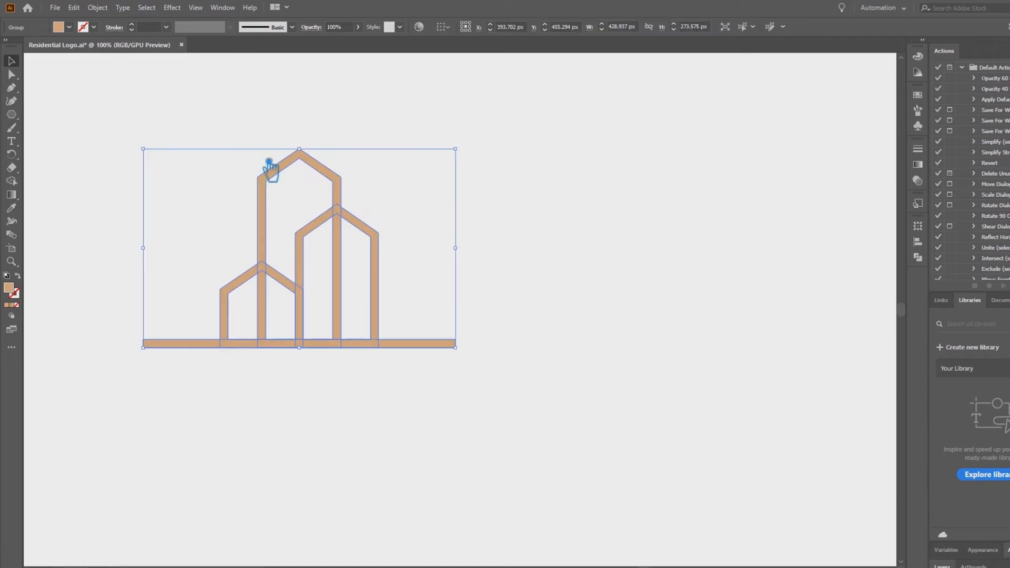
click(919, 258)
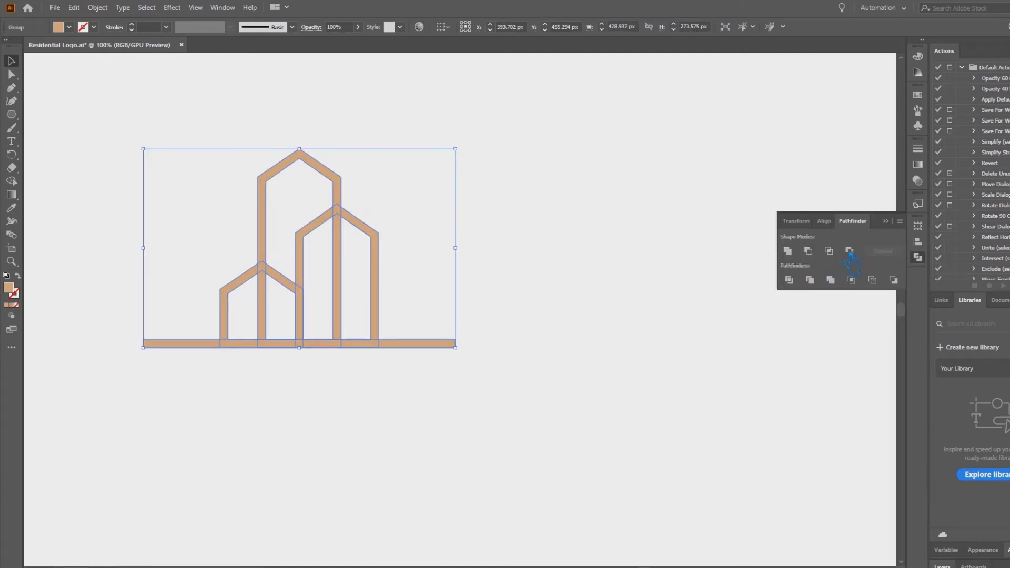
click(829, 251)
key(ctrl+z)
click(797, 286)
click(586, 267)
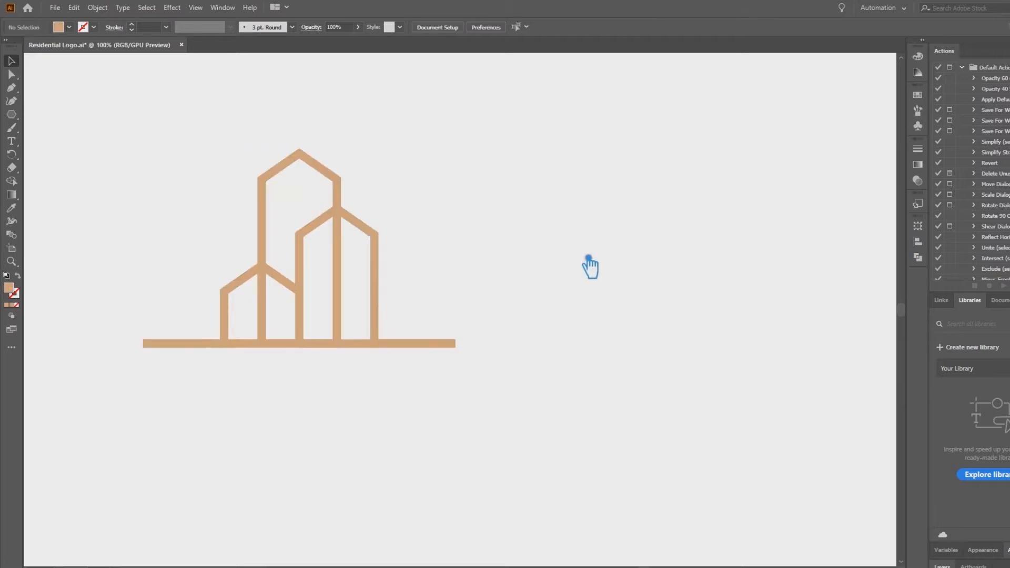
- Ungroup the divided artwork so its pieces can be selected individually
click(348, 221)
right_click(338, 214)
click(372, 304)
click(311, 275)
click(291, 285)
click(316, 288)
click(296, 282)
click(514, 261)
key(ctrl+z)
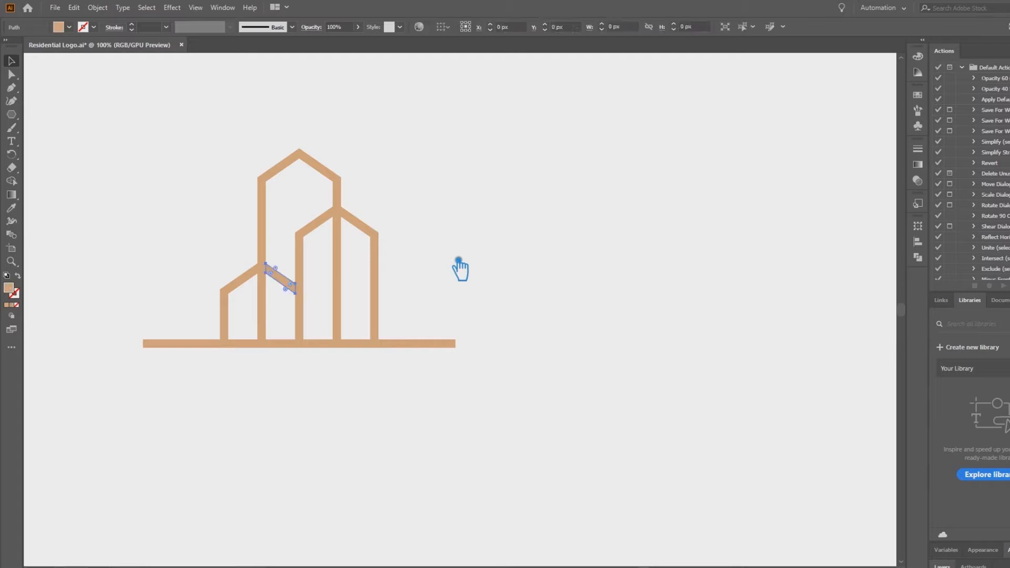
click(459, 261)
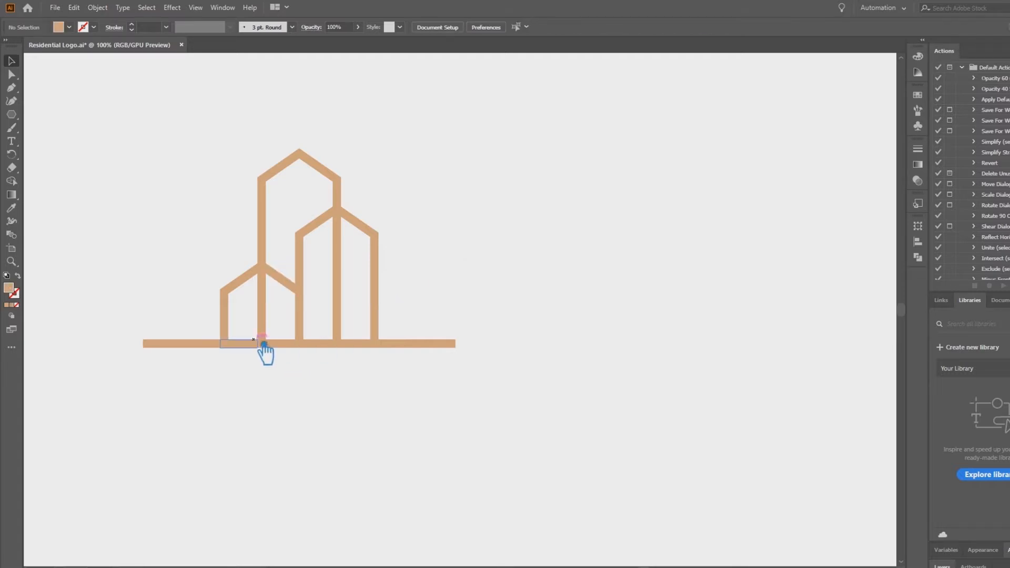
- Delete the right-hand building's left roof slope and upper left wall, plus the tall building's wall section inside the small left building
click(273, 349)
click(275, 374)
scroll(275, 375, left, 3)
scroll(315, 372, up, 2)
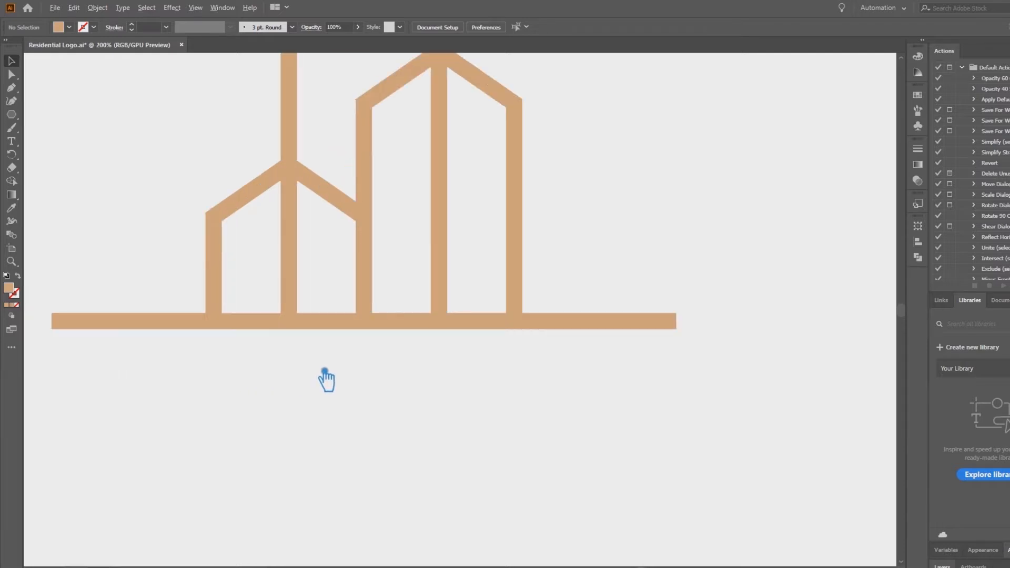
scroll(326, 380, down, 2)
click(355, 242)
key(Delete)
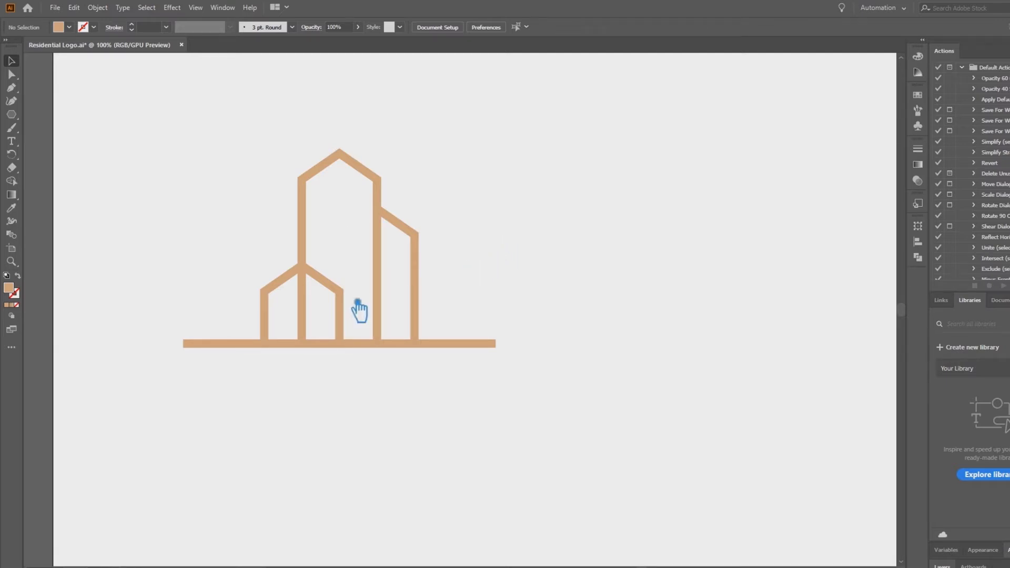
click(314, 306)
key(Delete)
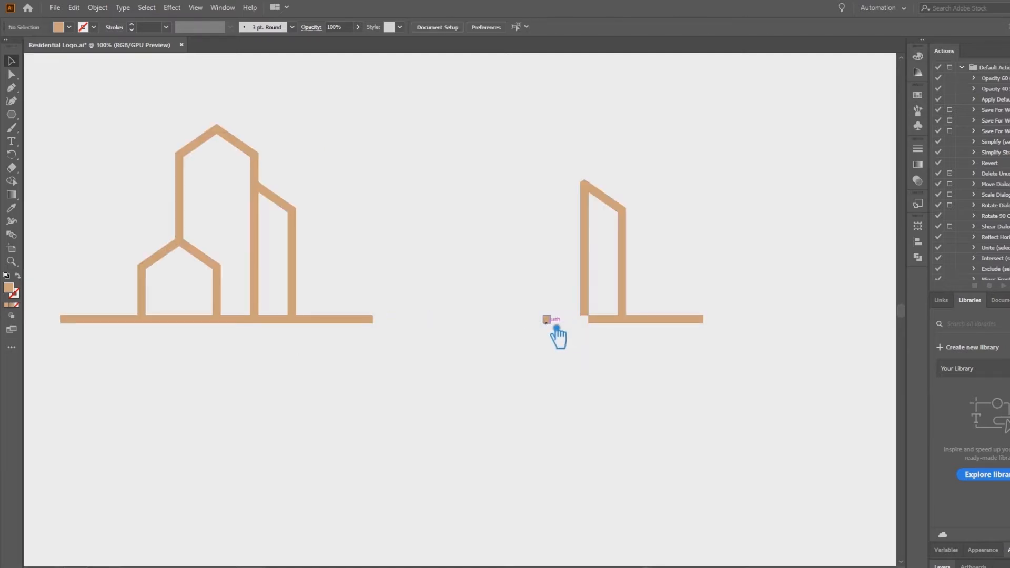
- Delete all outline and base line pieces from the duplicate artwork on the right, keeping only the unfilled interior building shapes
click(448, 321)
key(Delete)
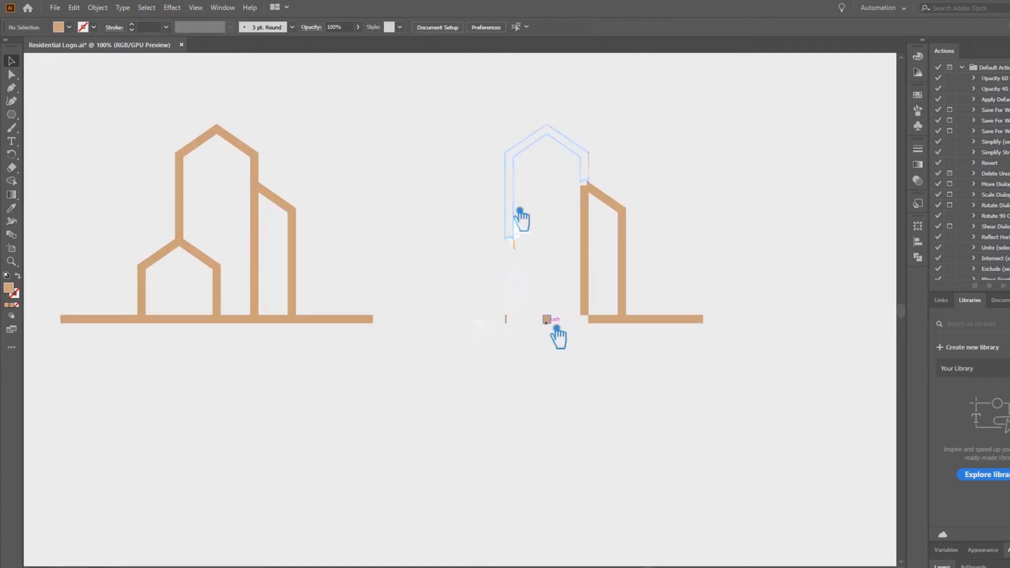
click(539, 260)
key(Delete)
click(549, 289)
key(Delete)
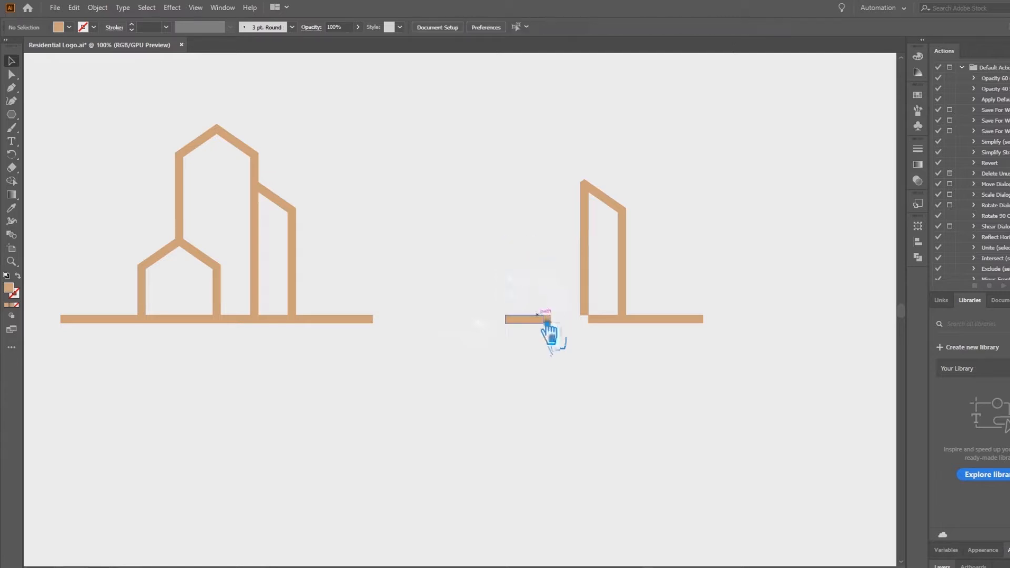
click(566, 321)
key(Delete)
click(613, 321)
key(Delete)
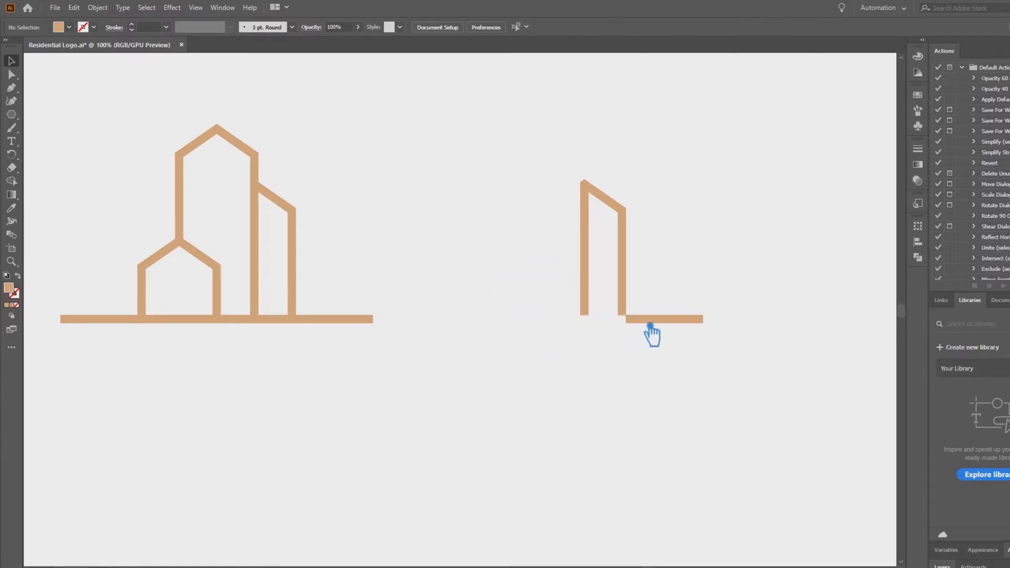
click(652, 321)
key(Delete)
click(625, 308)
key(Delete)
click(587, 289)
key(Delete)
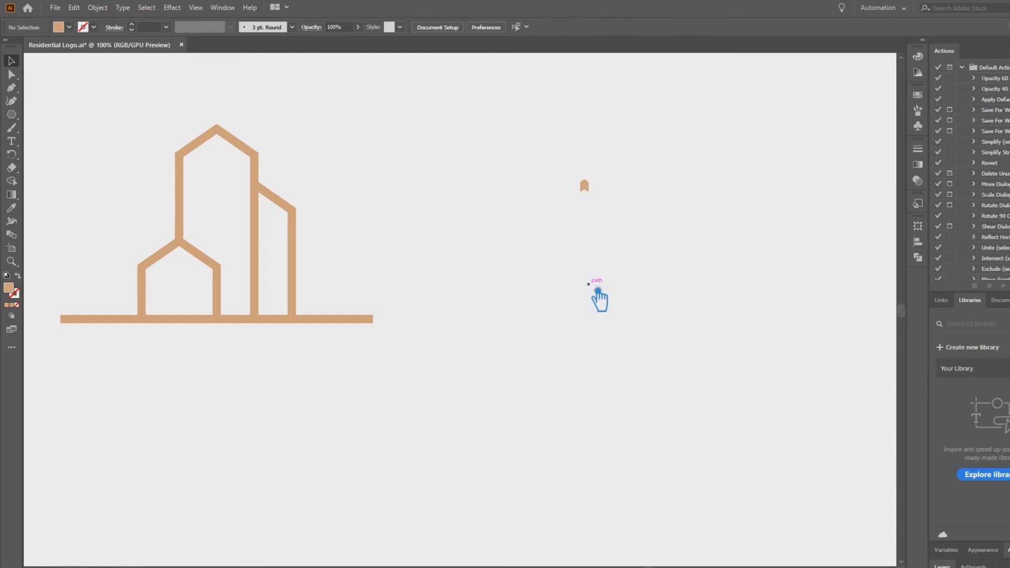
click(594, 188)
key(Delete)
- Fill the five interior building shapes with the tan sampled from the outlined logo and group them
drag(723, 413, 469, 141)
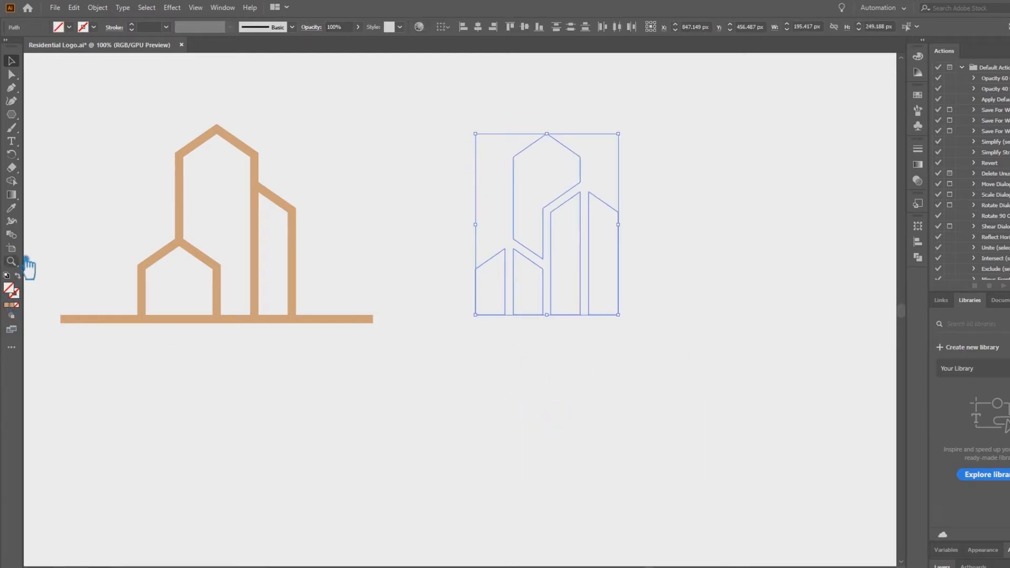
click(11, 207)
click(181, 243)
click(11, 60)
key(ctrl+g)
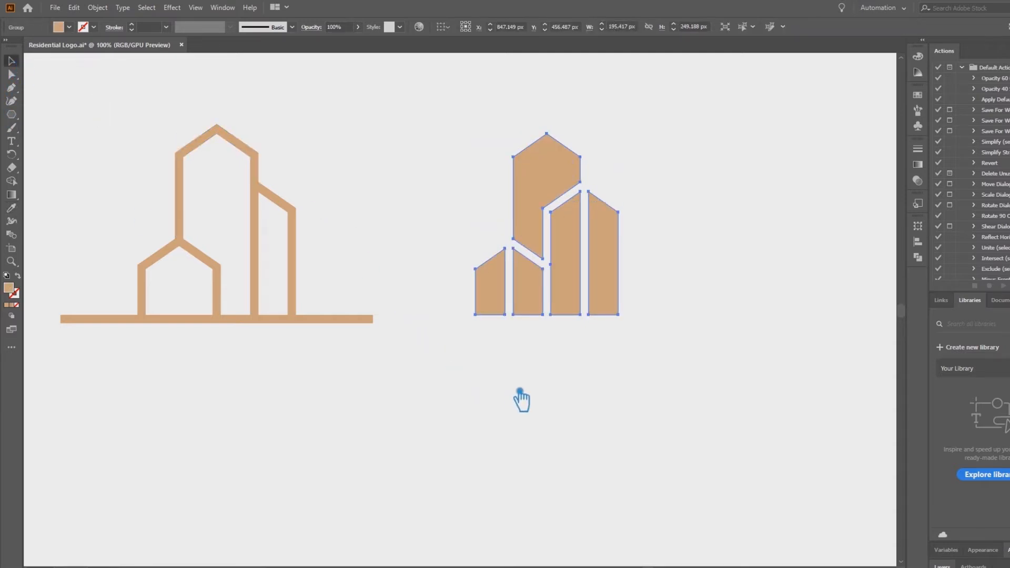
click(521, 400)
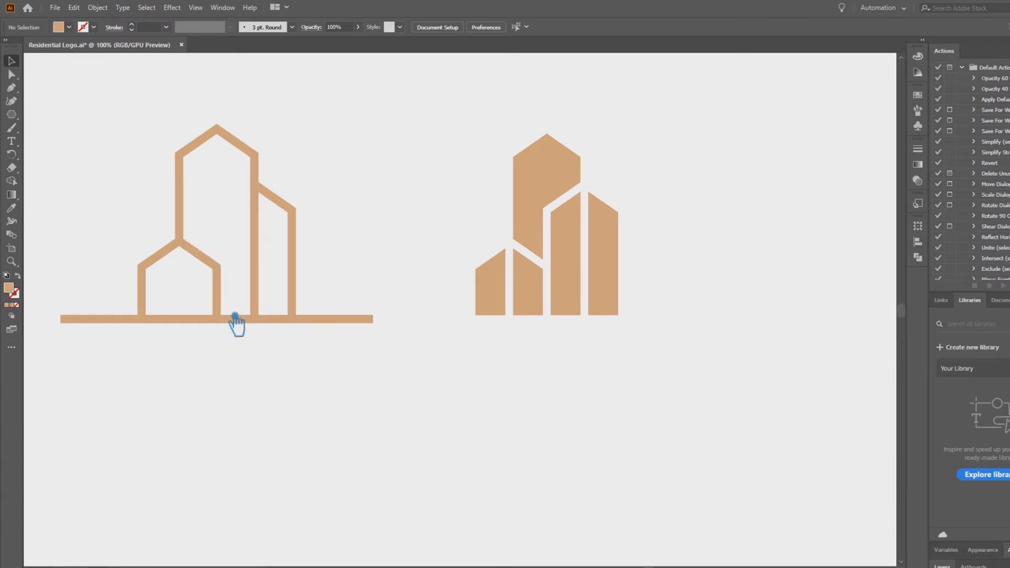
- Group all building outline and base line pieces of the outlined logo
click(165, 319)
shift+click(155, 290)
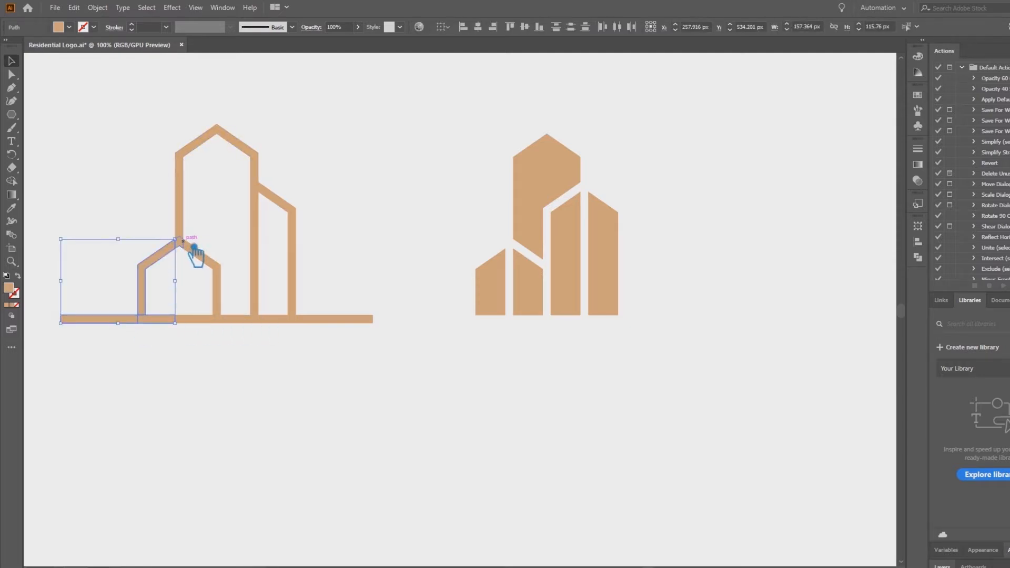
scroll(196, 247, left, 1)
scroll(205, 248, up, 2)
shift+click(209, 237)
shift+click(246, 262)
shift+click(283, 347)
shift+click(254, 392)
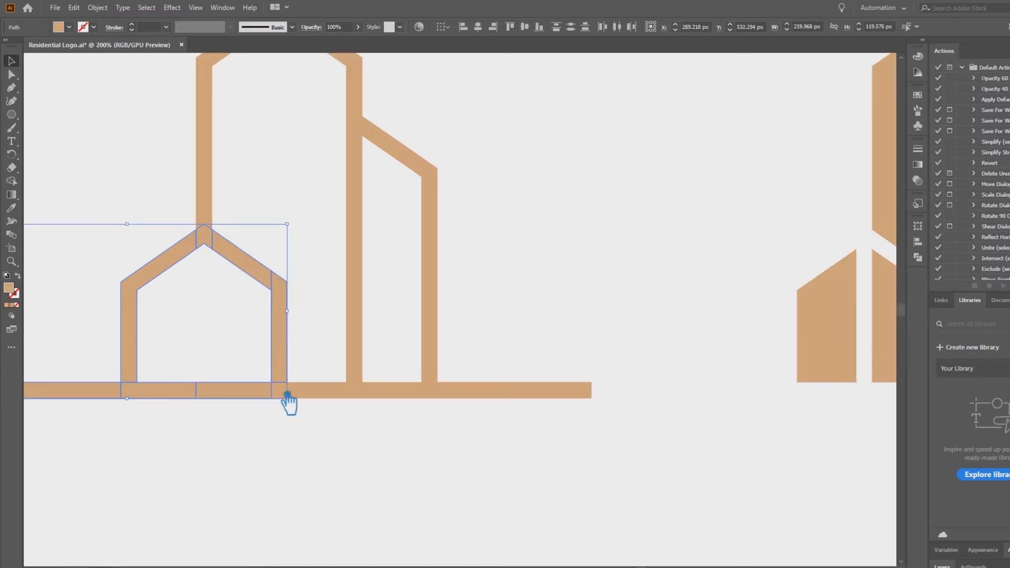
shift+click(341, 390)
shift+click(400, 390)
shift+click(470, 389)
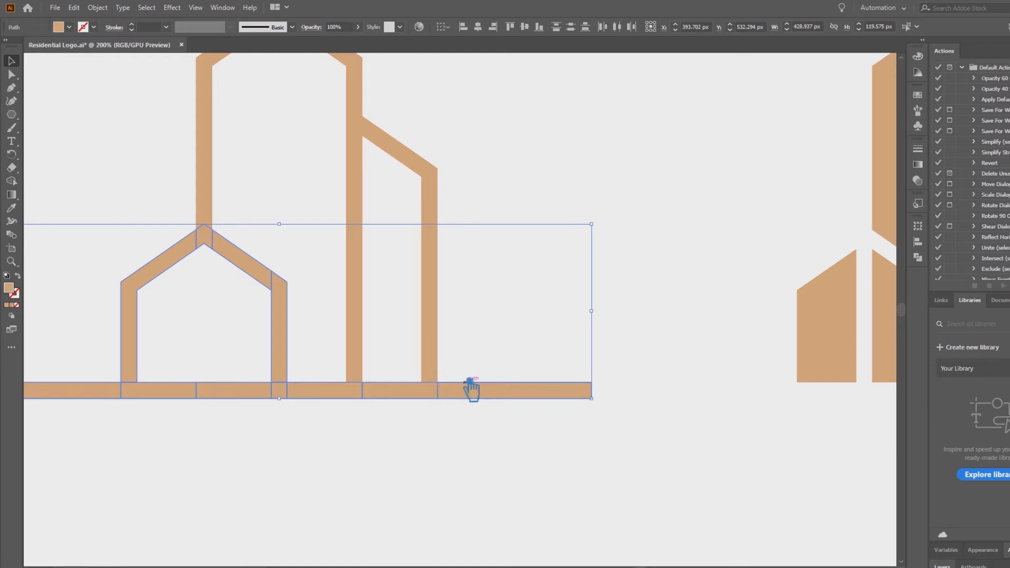
shift+click(433, 347)
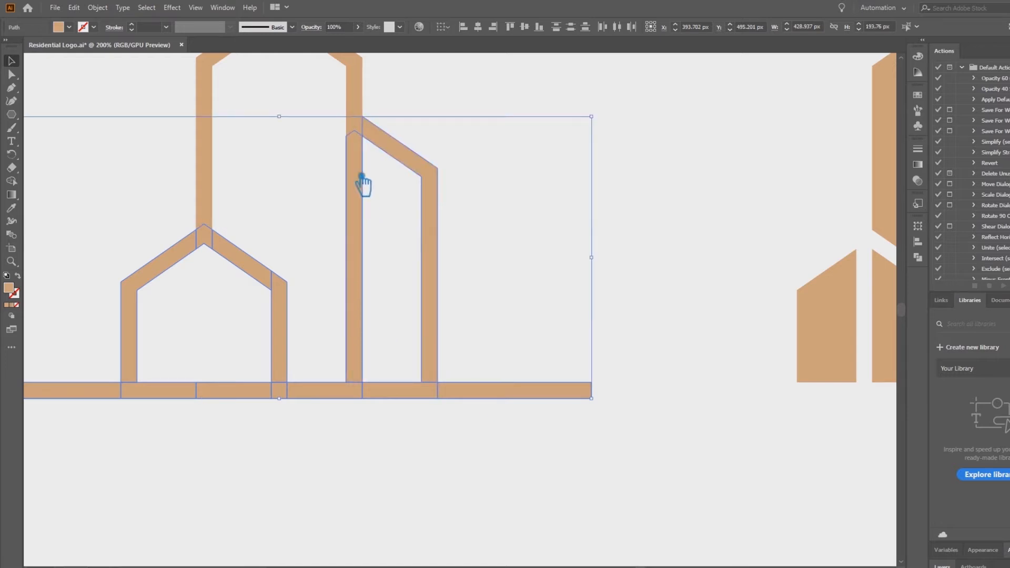
shift+click(361, 131)
scroll(363, 142, up, 3)
shift+click(364, 148)
scroll(368, 152, down, 3)
key(ctrl+g)
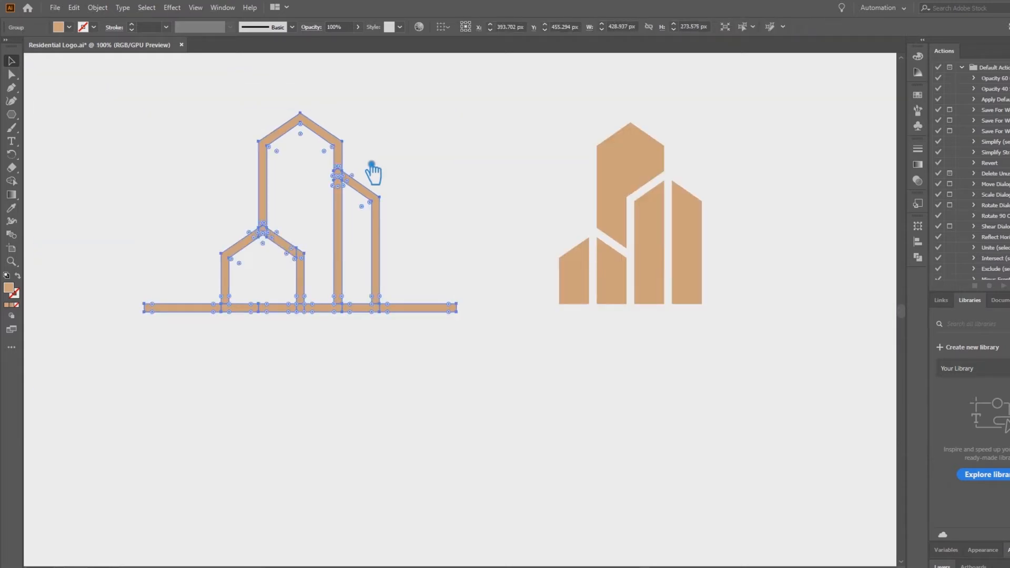
- Clear the leftover unfilled interior shapes from the outlined logo while keeping its grouped outline
key(Delete)
drag(492, 434, 124, 109)
key(Delete)
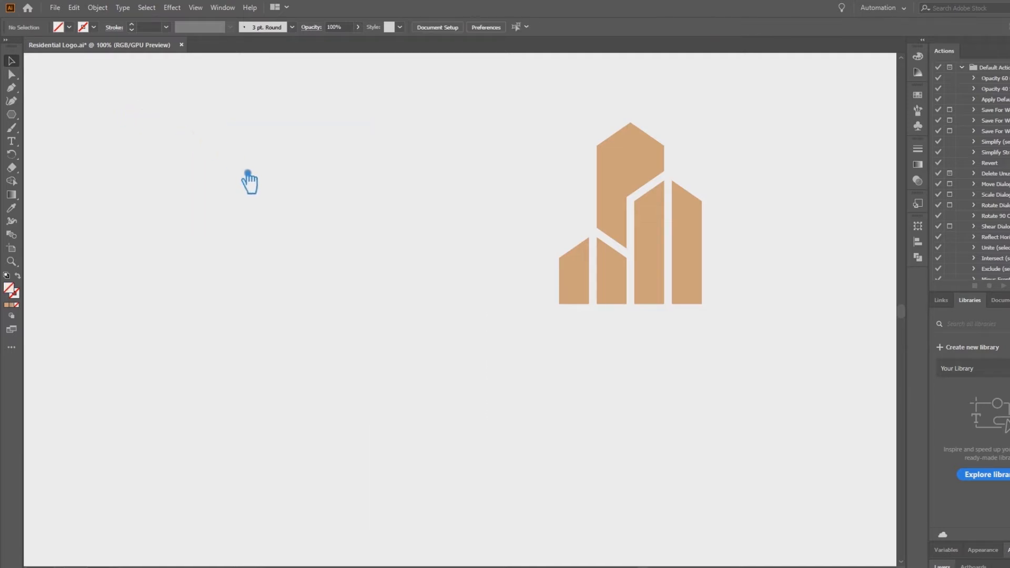
key(ctrl+z)
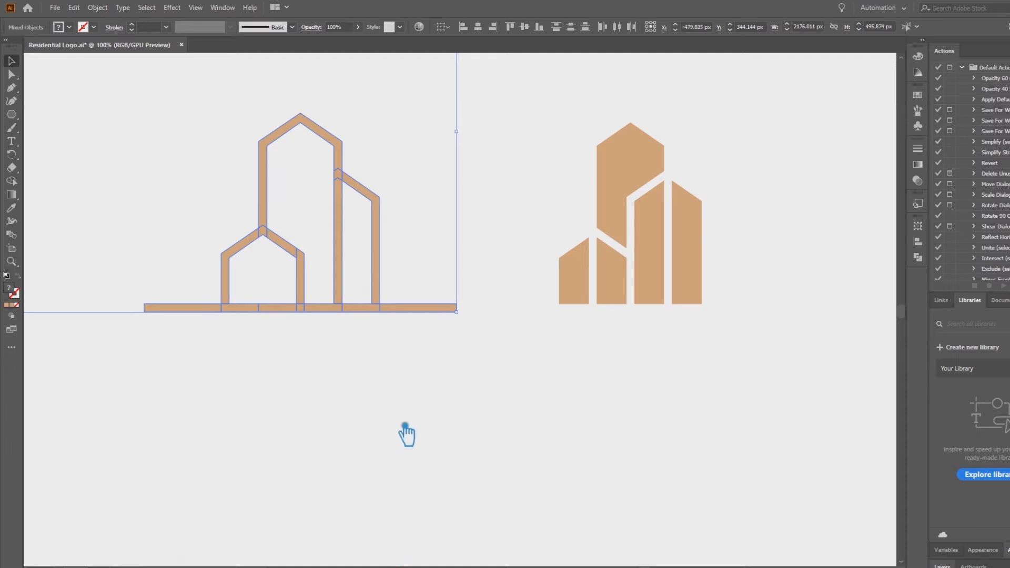
click(408, 439)
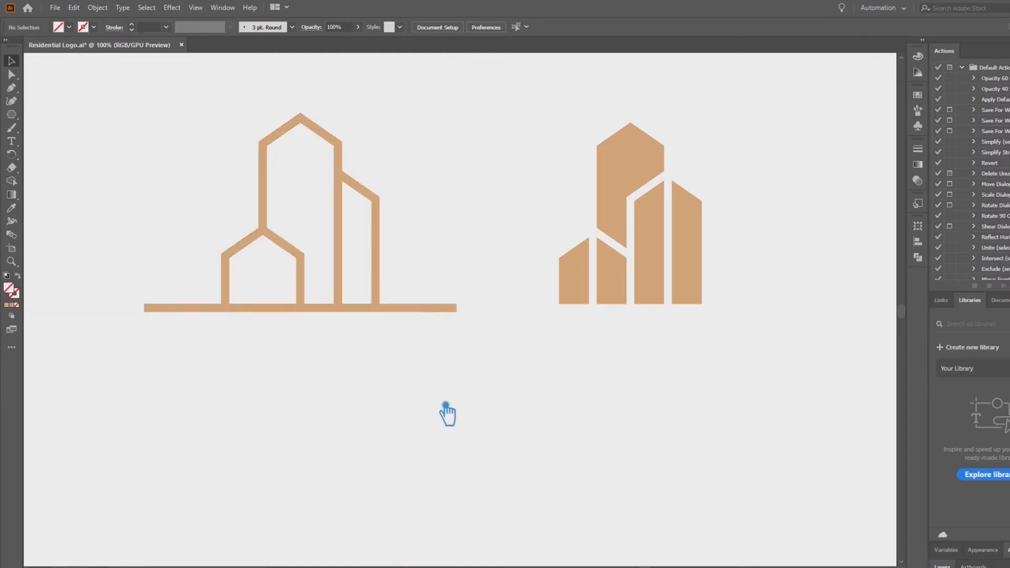
- Unite the outlined logo's building and base line pieces into one shape with the Pathfinder Unite mode
click(442, 308)
click(448, 347)
click(336, 260)
click(918, 258)
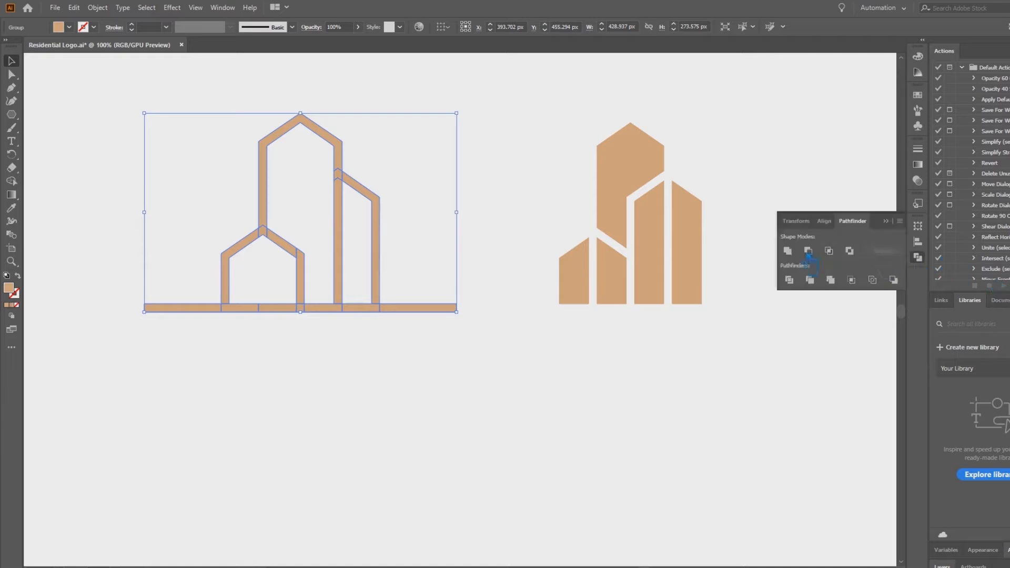
click(435, 400)
- Remove the upper corner anchor points at both ends of the base line so it tapers to points
click(393, 311)
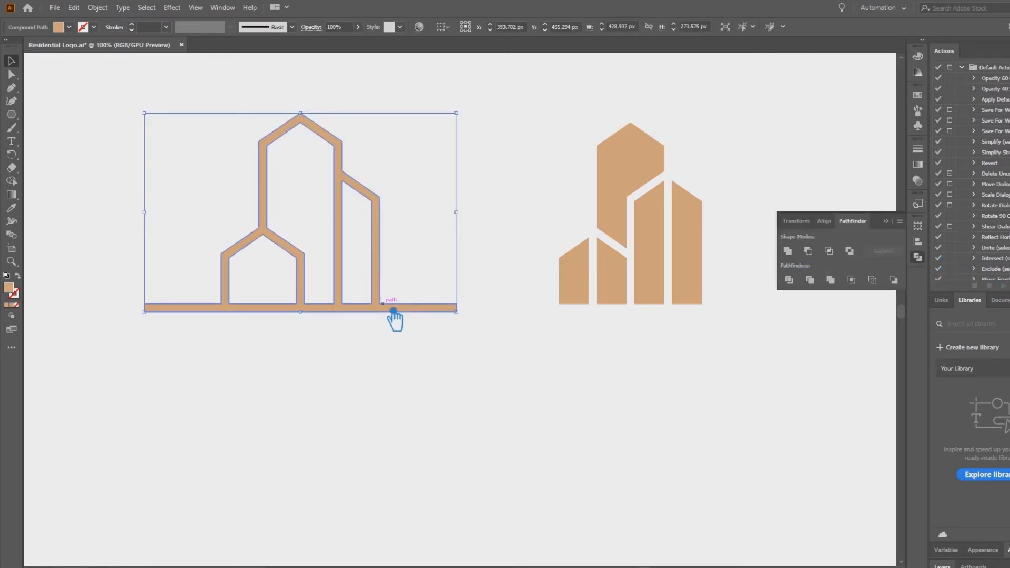
key(minus)
click(455, 305)
click(144, 305)
key(v)
click(98, 145)
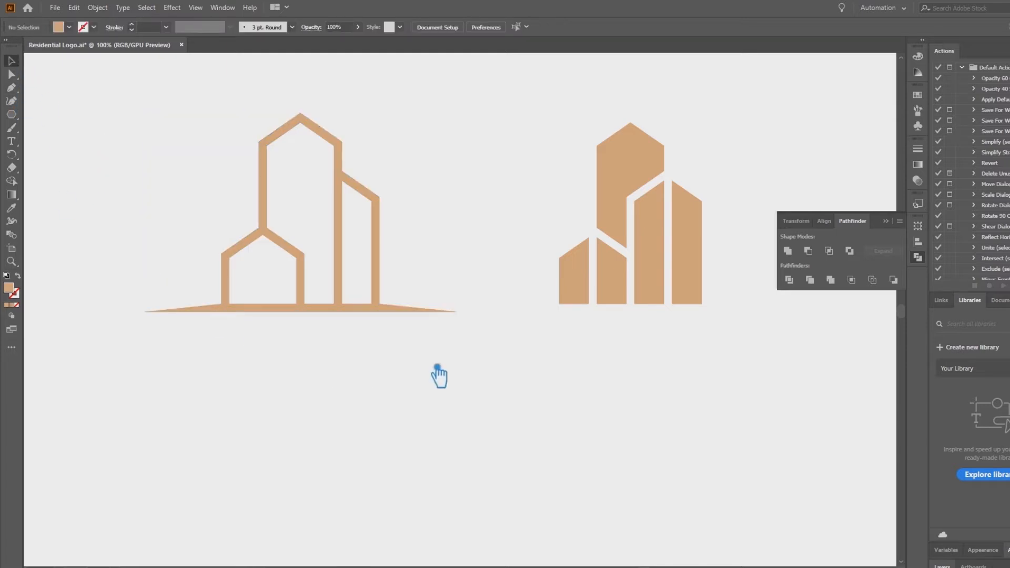
click(886, 221)
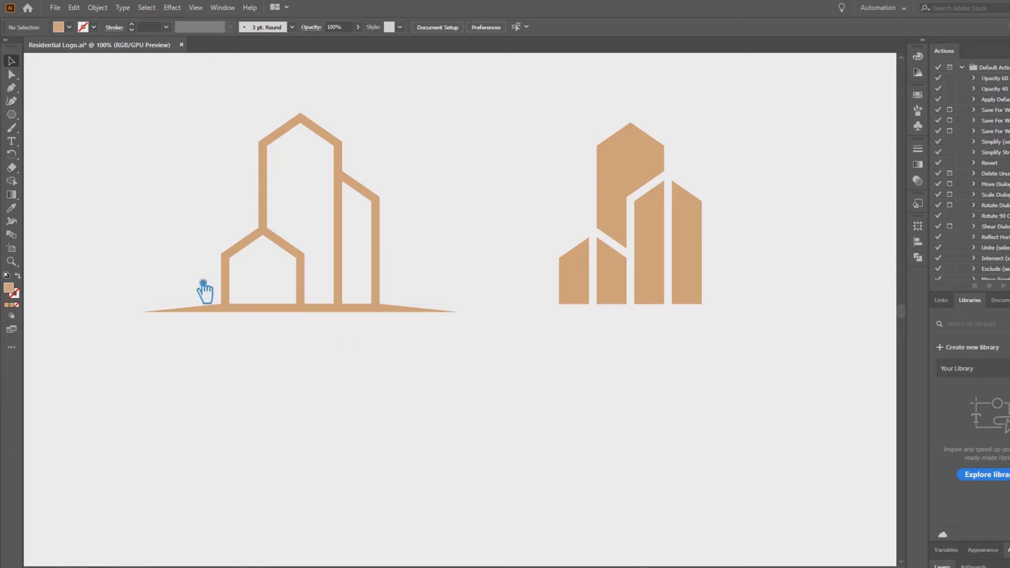
click(16, 142)
click(163, 372)
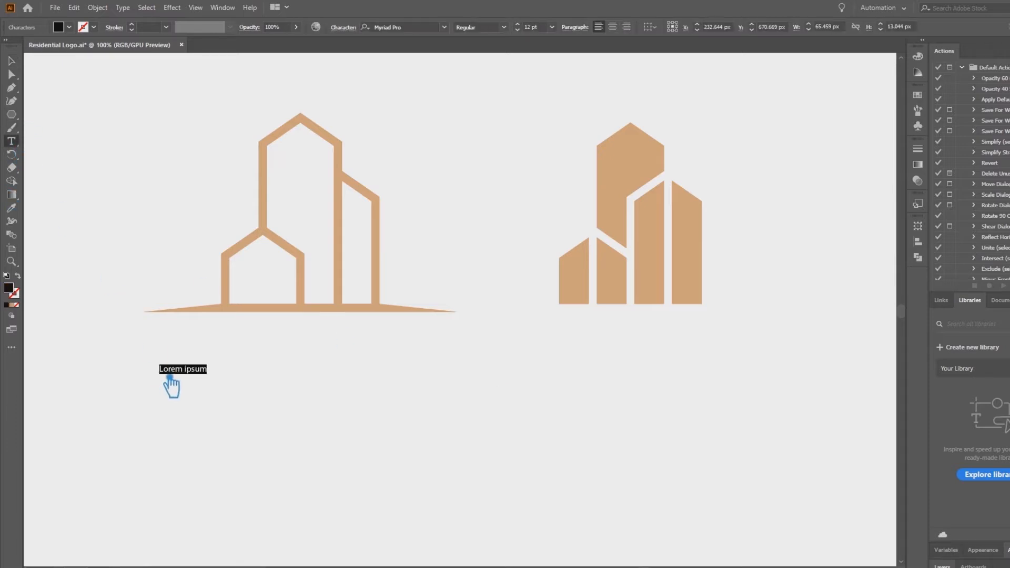
key(ctrl+z)
click(11, 63)
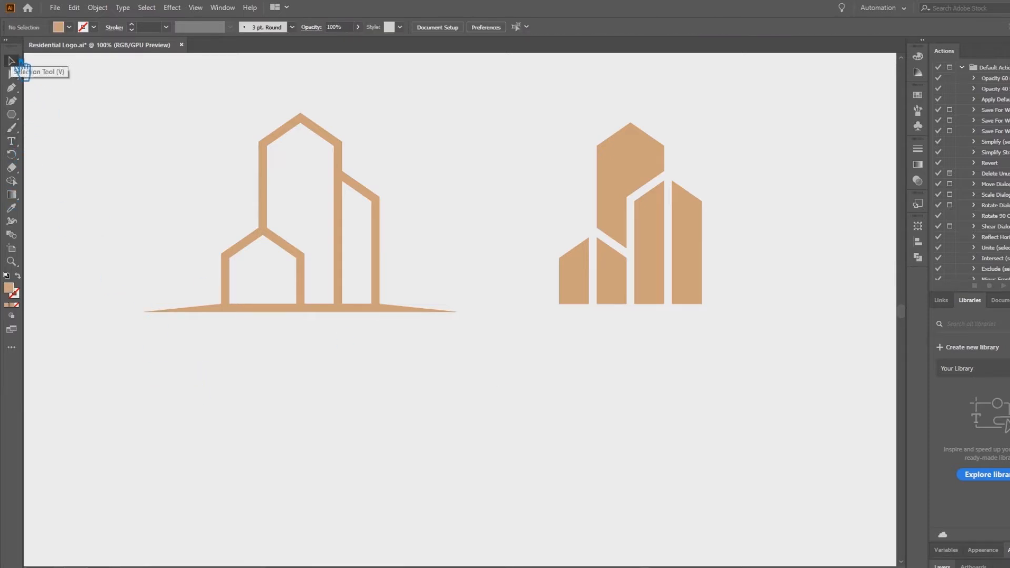
- Add the text "Residential Hotel" in black, enlarge it to about 339 px wide and place it just beneath the outlined logo's base line
click(18, 140)
click(213, 367)
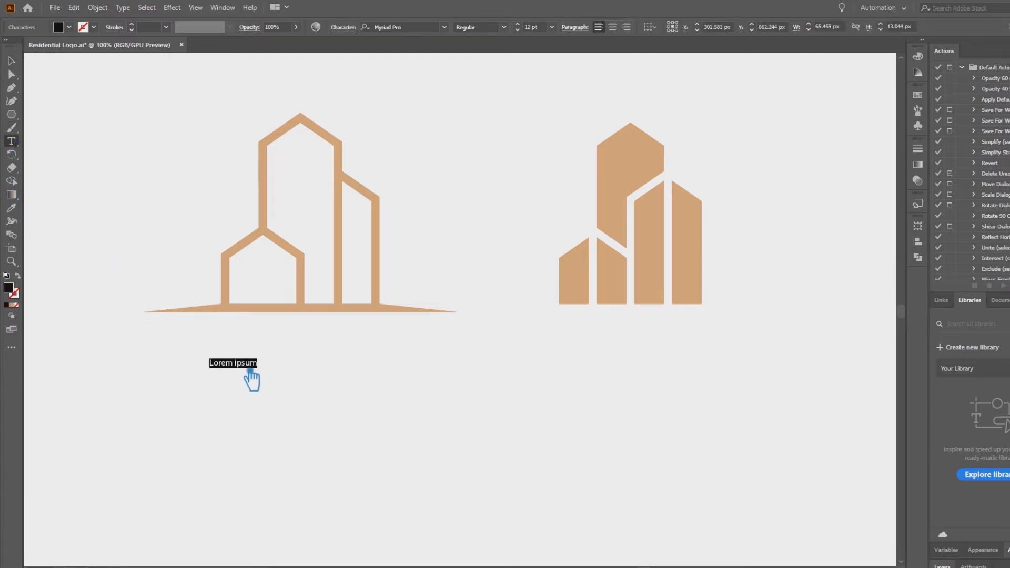
text(Residential Hotel)
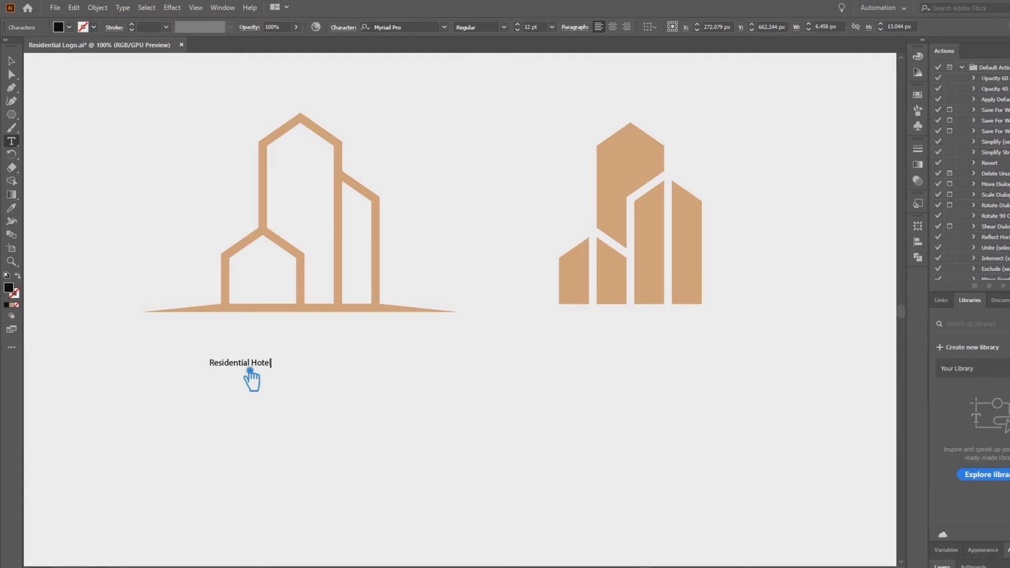
key(Escape)
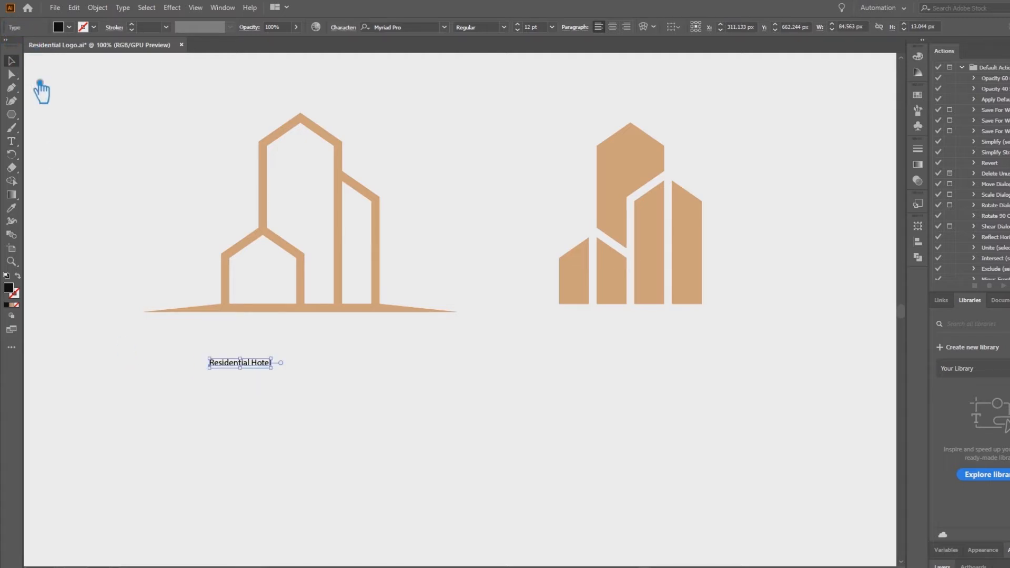
drag(273, 367, 469, 417)
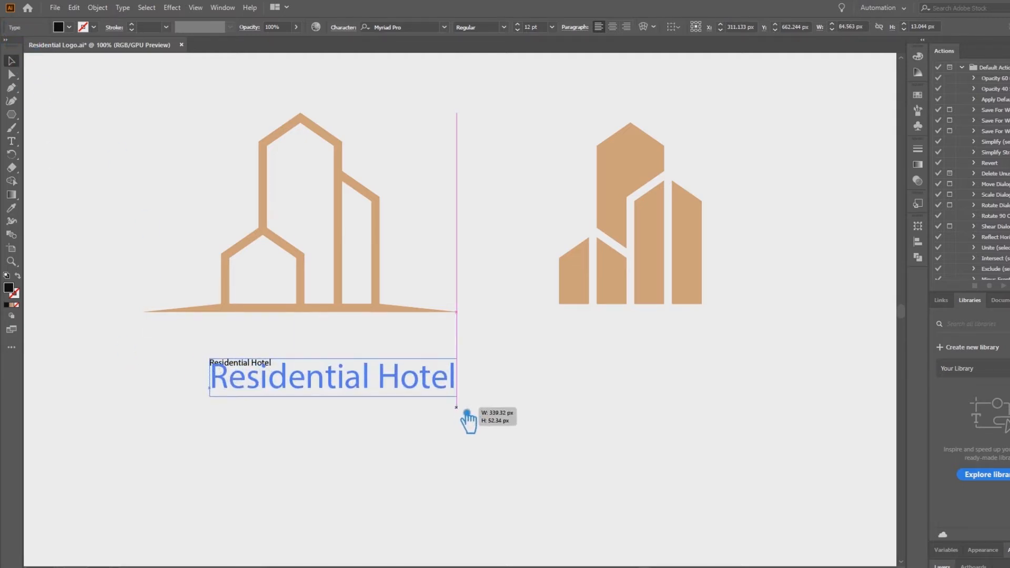
drag(354, 399, 330, 354)
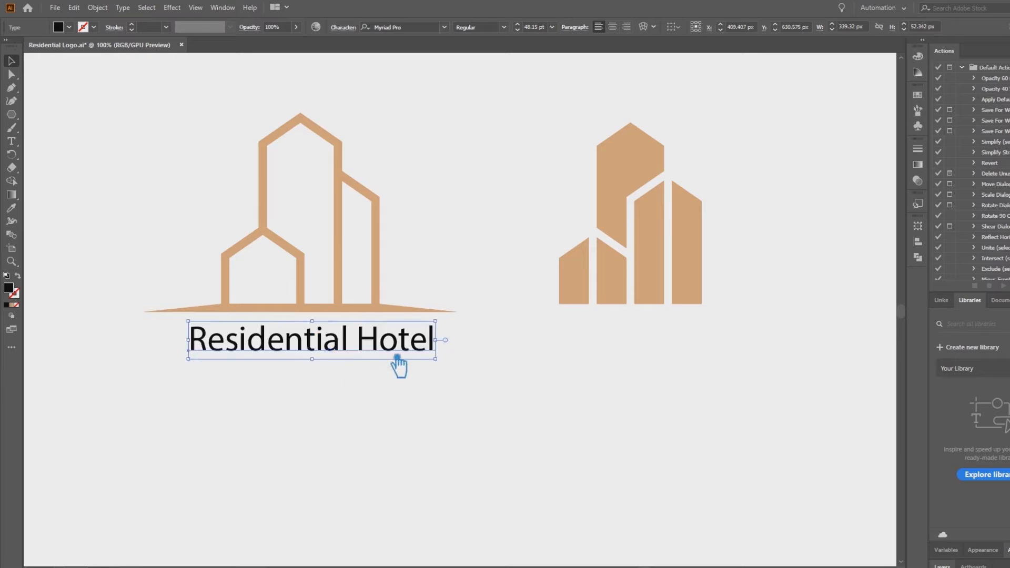
- Set the font of the "Residential Hotel" text to Bebas Neue Regular
click(444, 27)
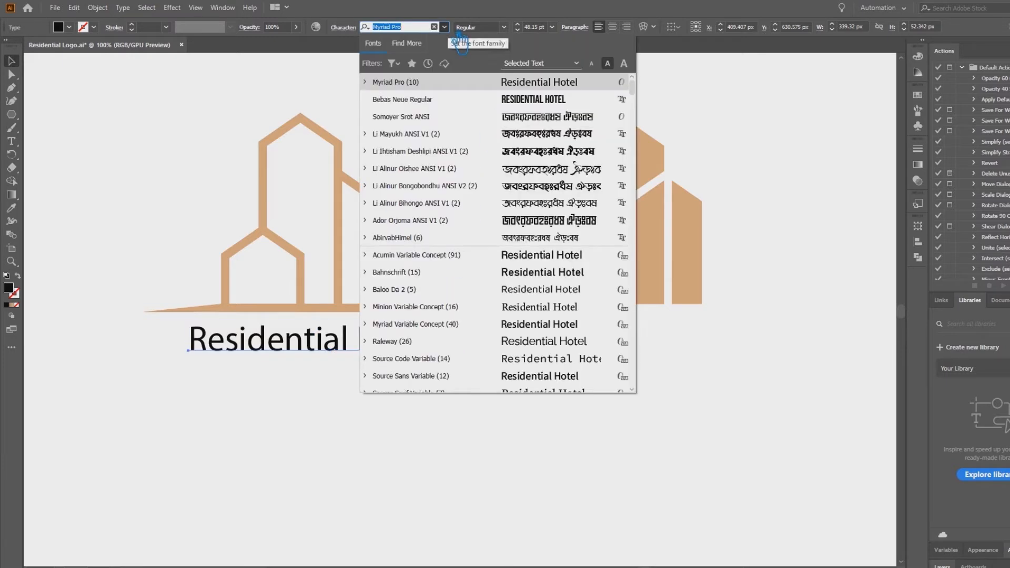
click(431, 100)
click(460, 148)
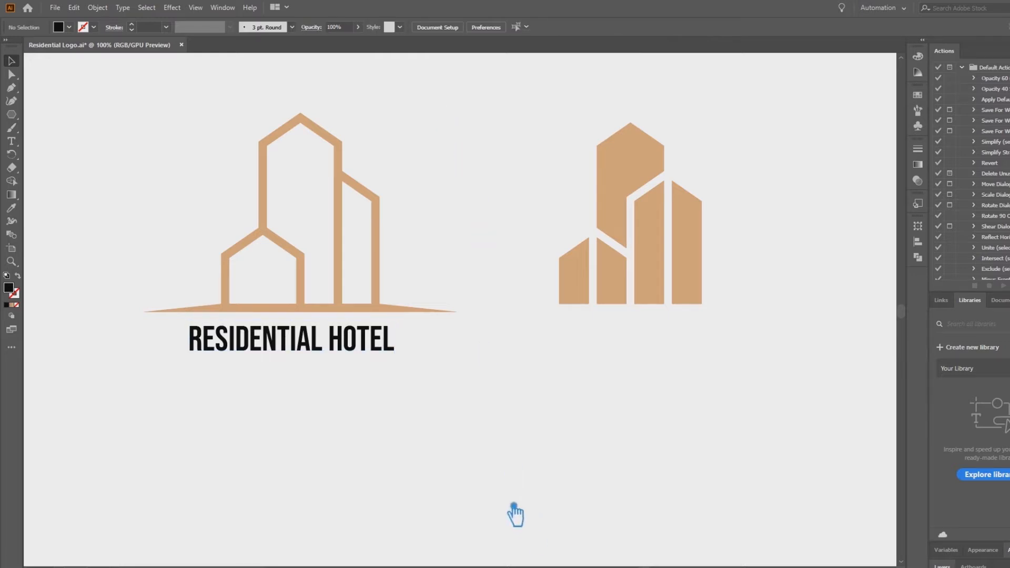
- Resize the "Residential Hotel" text to about 313 px wide at 53.28 pt and centre it beneath the base line
click(384, 348)
drag(401, 360, 349, 365)
click(361, 398)
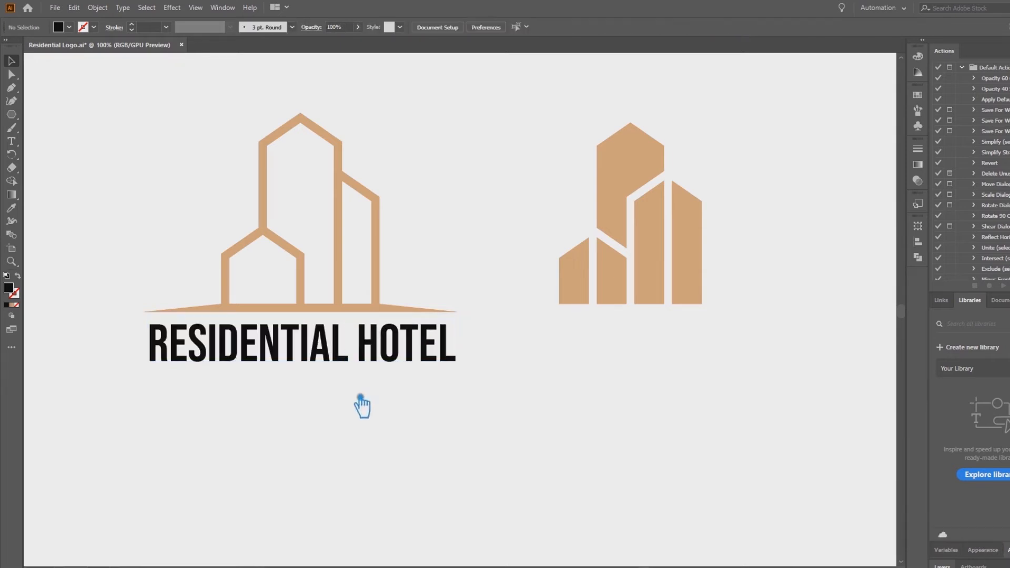
click(349, 365)
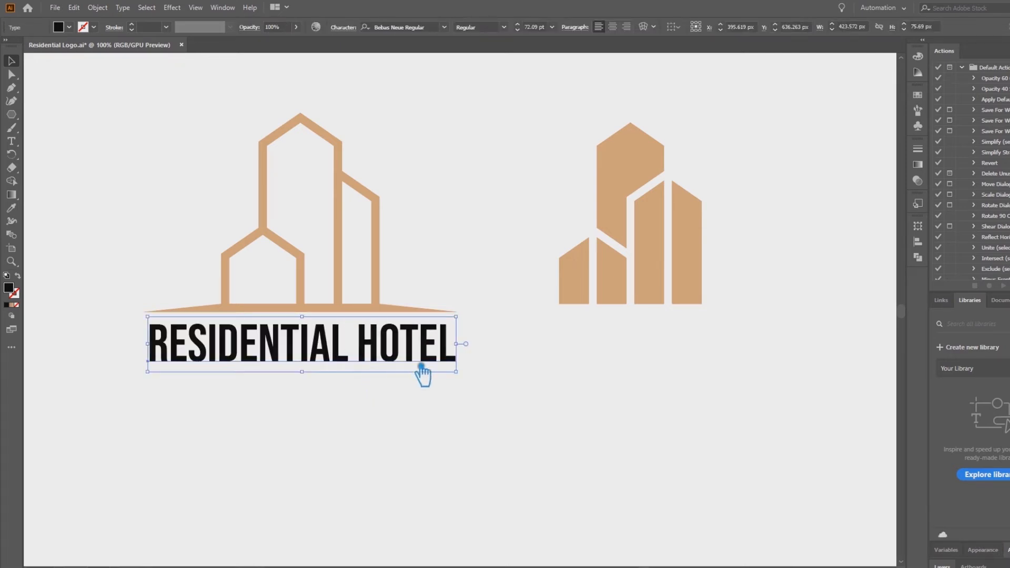
drag(456, 372, 451, 377)
click(389, 406)
click(345, 359)
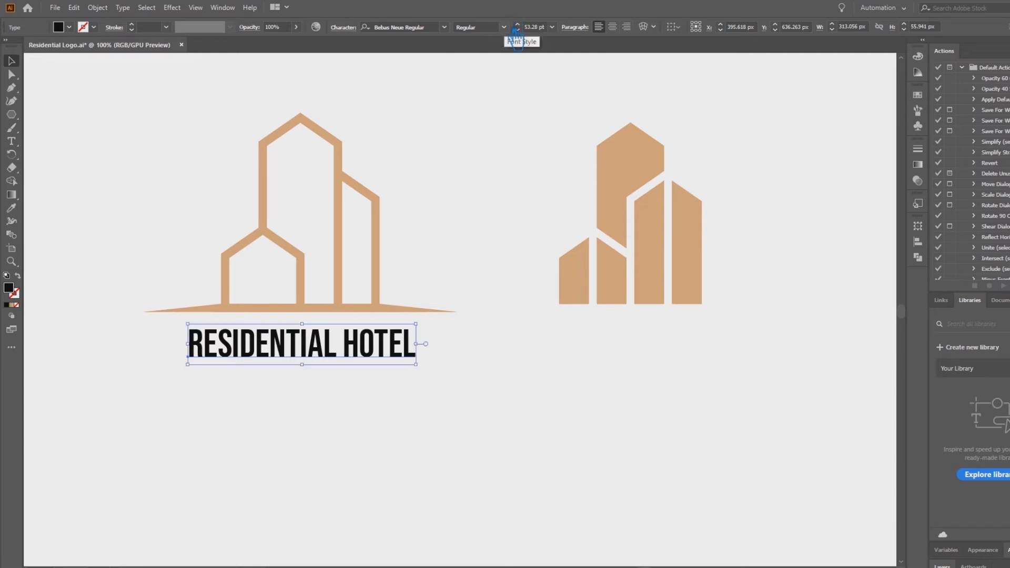
click(478, 373)
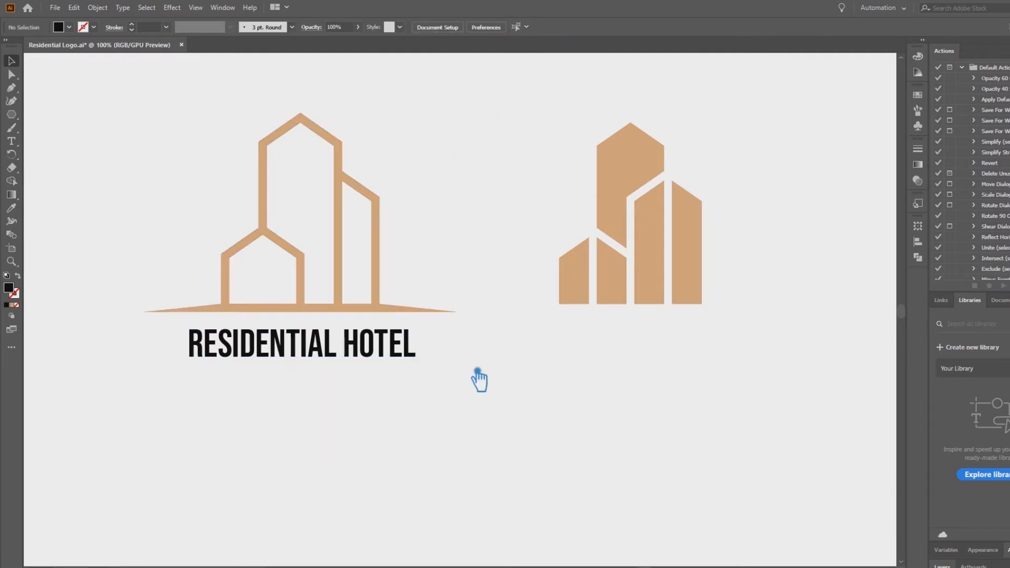
click(302, 343)
click(448, 390)
- Nudge the pointed end anchors of the outlined logo's base line inward by similar amounts to shorten the line on both sides
scroll(448, 390, right, 1)
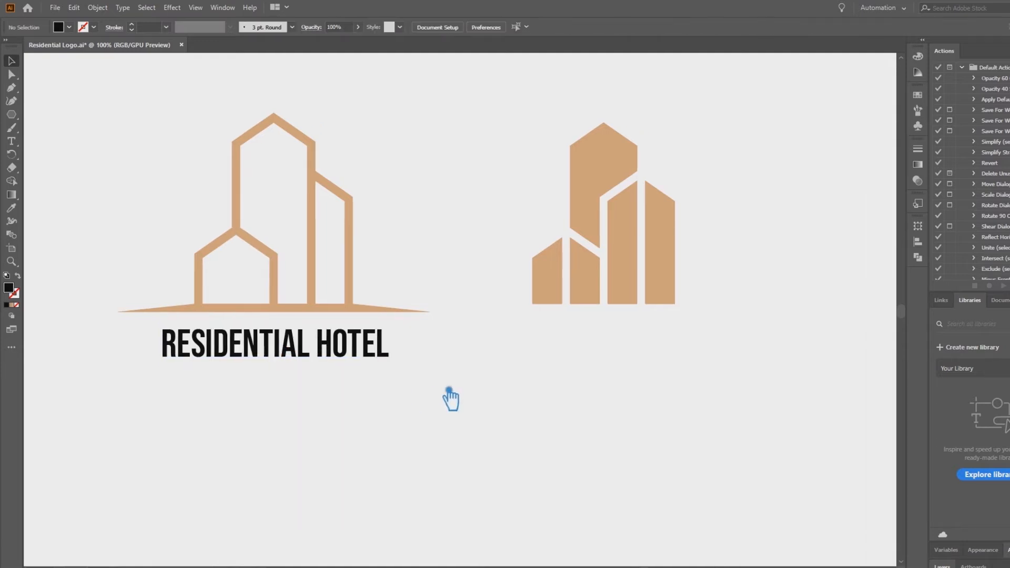
scroll(449, 390, down, 2)
scroll(451, 400, up, 2)
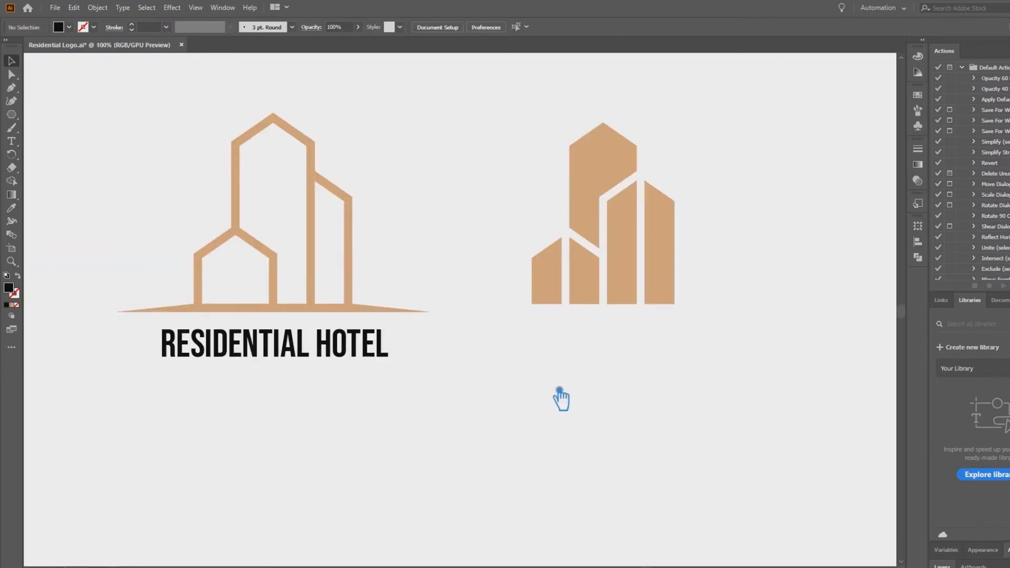
drag(560, 399, 547, 419)
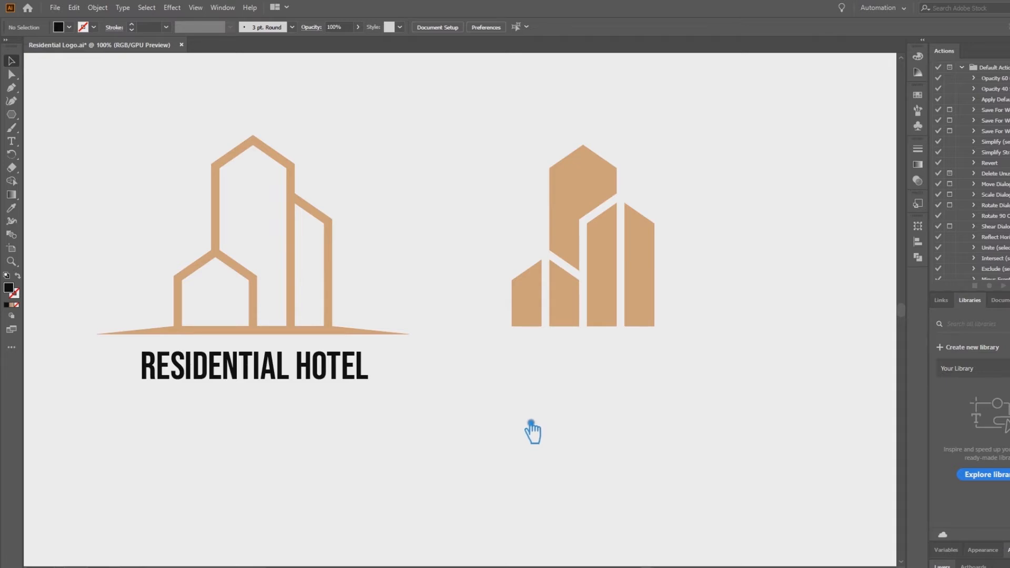
key(a)
click(97, 335)
key(Right)
key(Right)
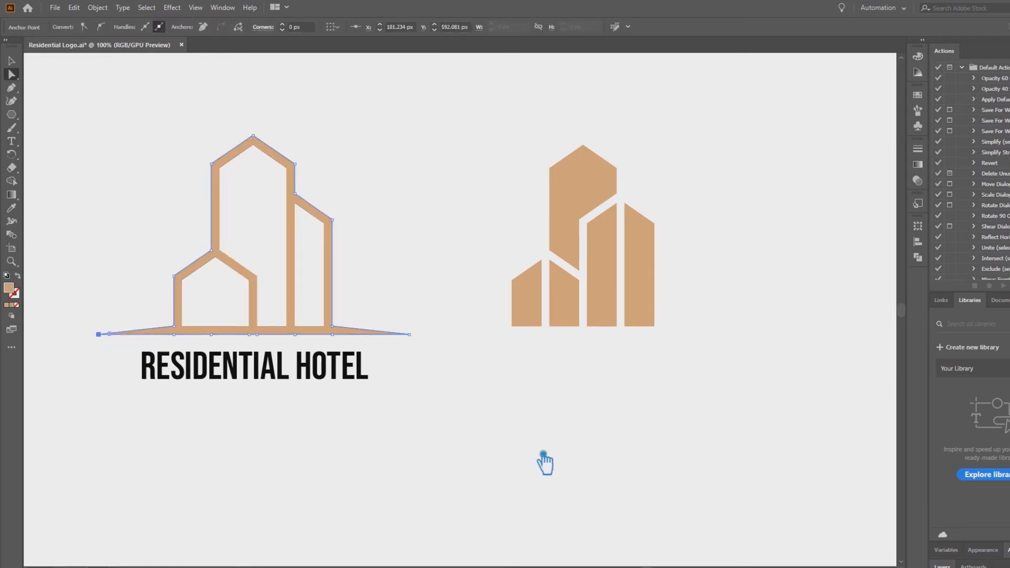
key(Right)
key(Right)
key(Right)
key(Right)
key(Right)
key(Right)
key(Right)
key(Right)
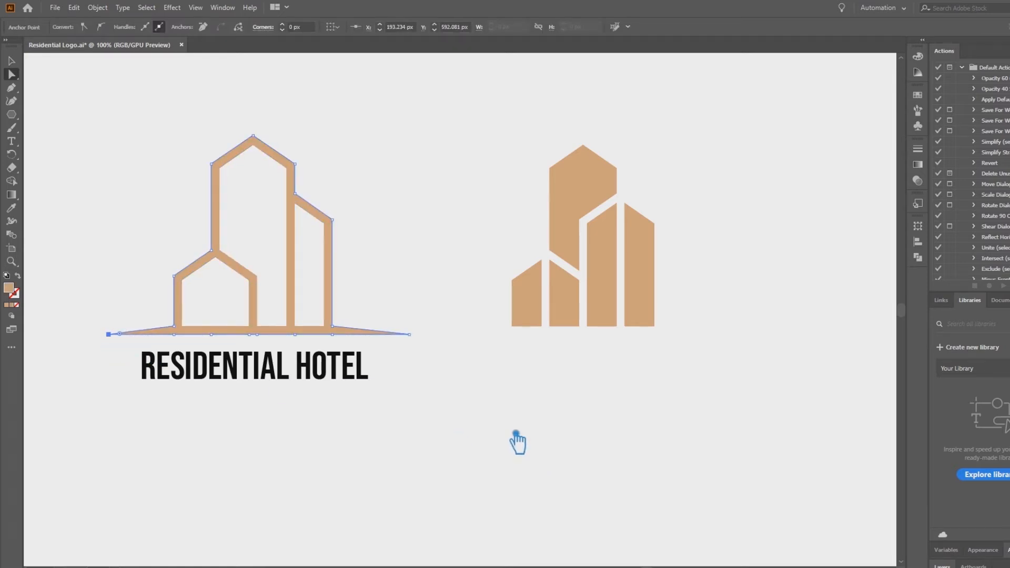
click(420, 341)
click(467, 364)
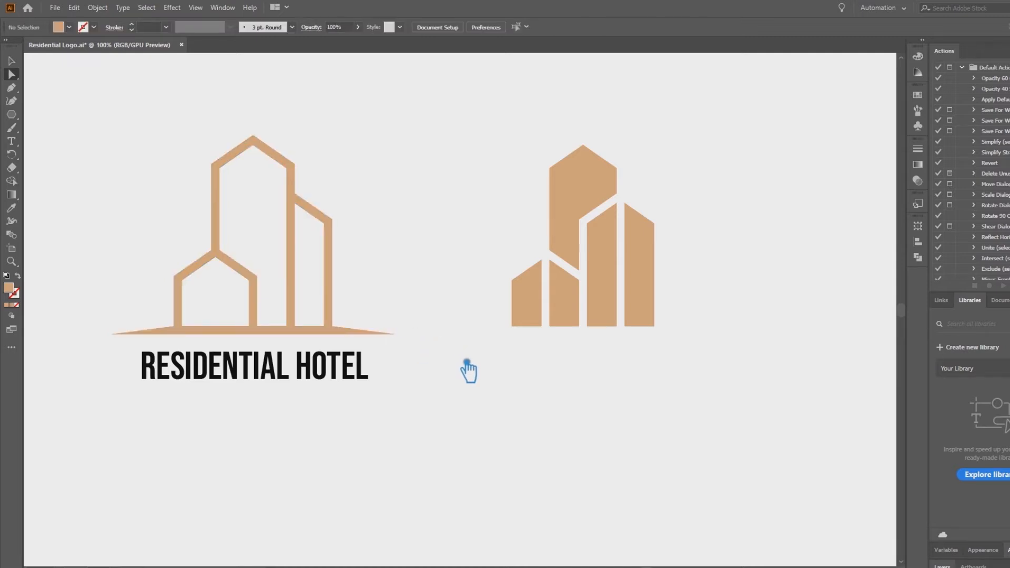
- Change the "Residential Hotel" text's font to Anton Regular and shift the text to sit centred beneath the base line
click(304, 375)
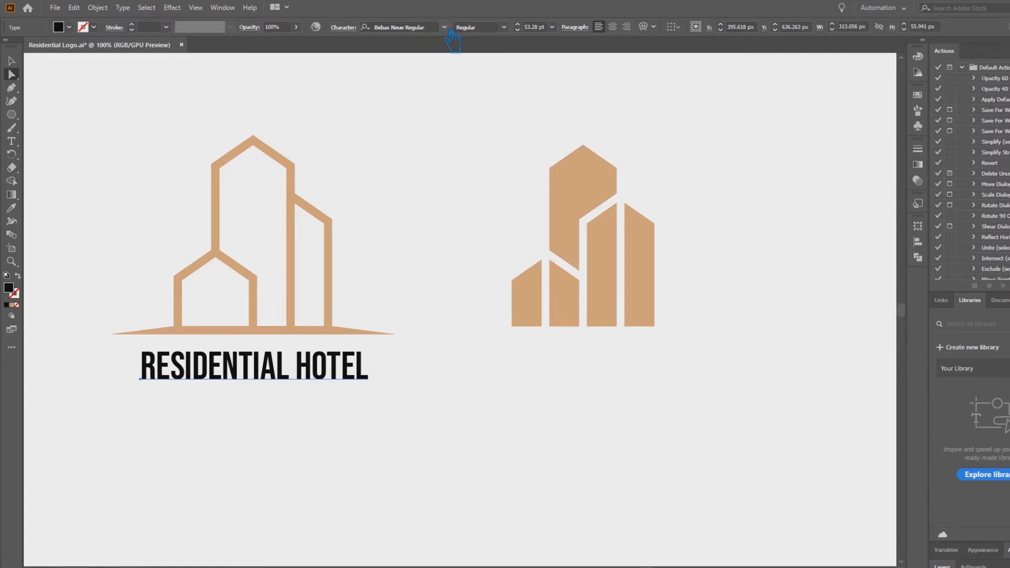
click(446, 27)
scroll(489, 211, down, 5)
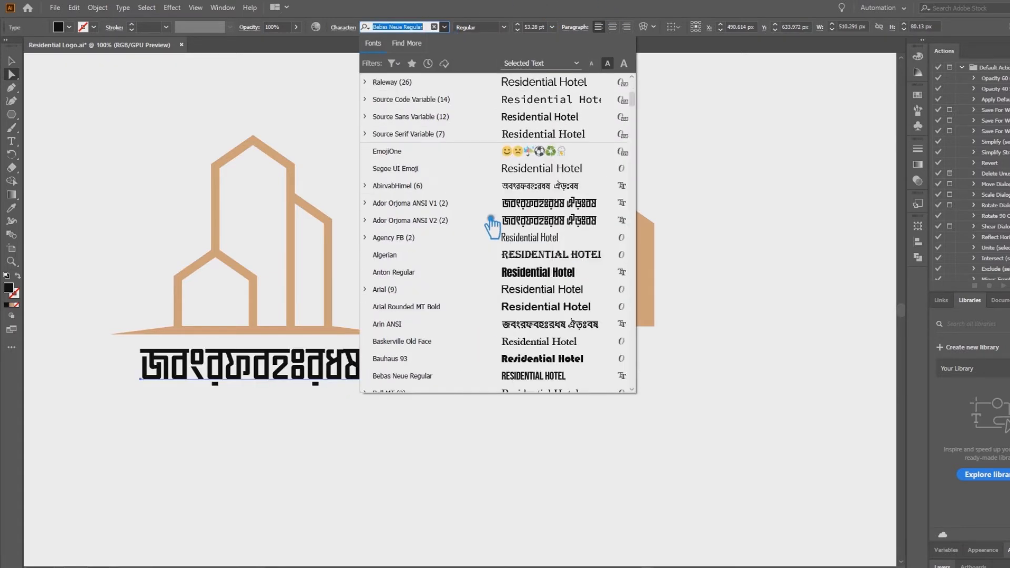
click(542, 279)
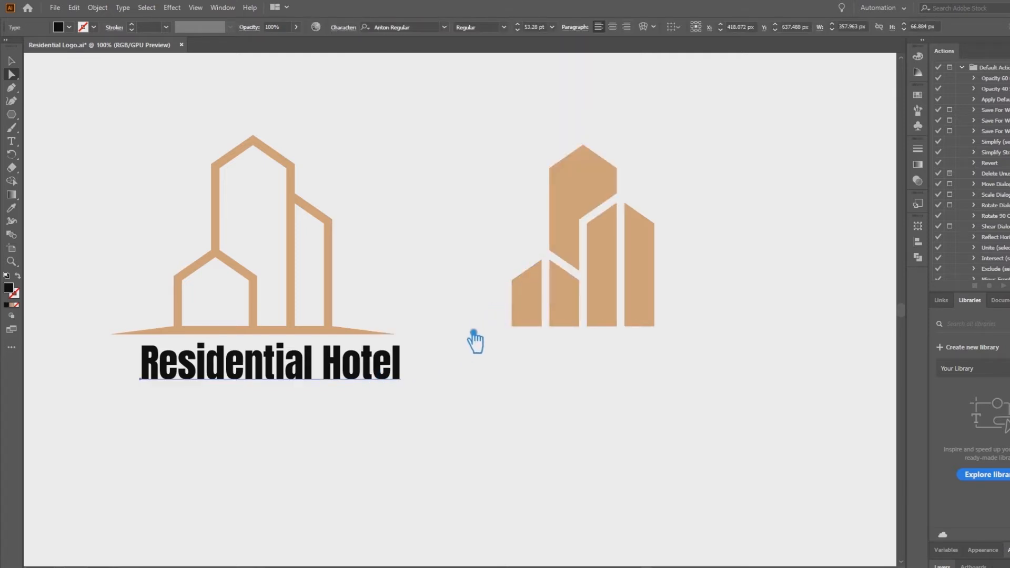
key(v)
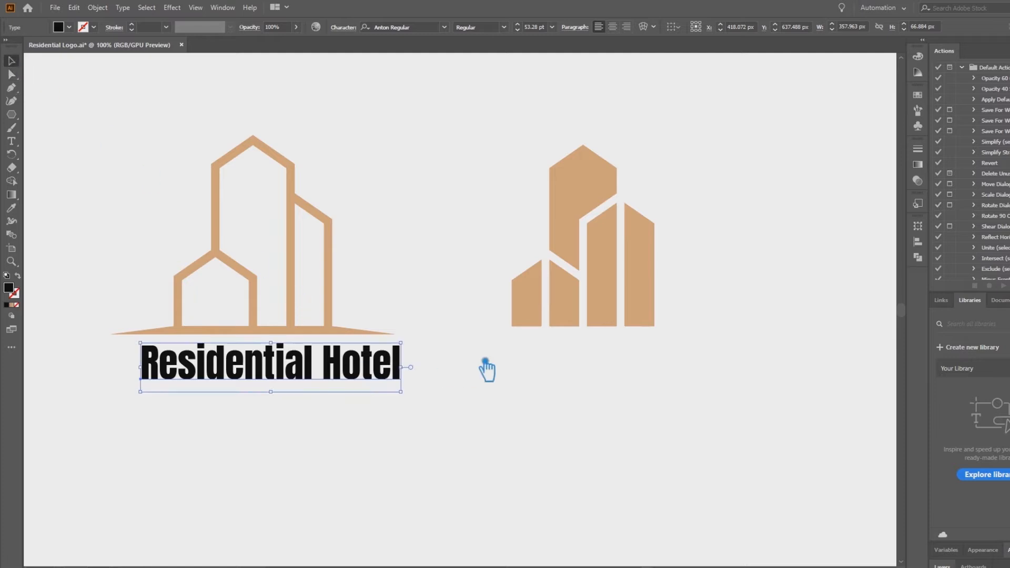
drag(361, 378, 355, 378)
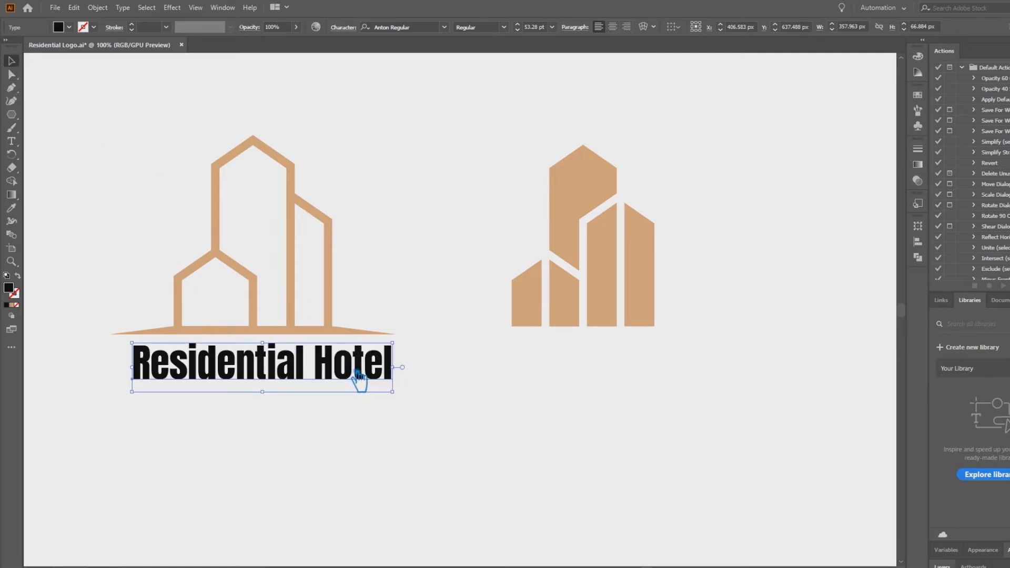
click(473, 356)
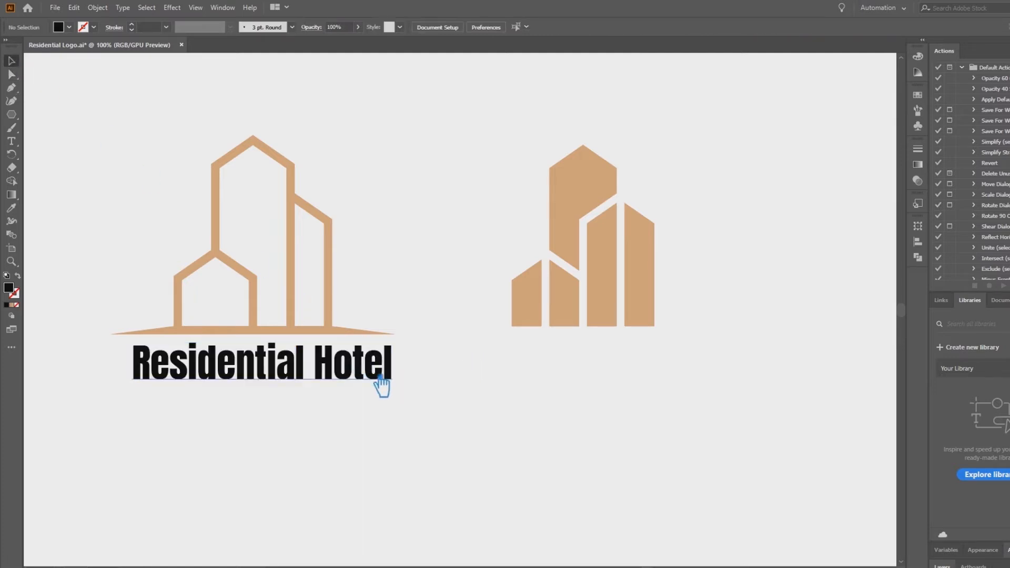
- Duplicate the "Residential Hotel" text beneath the solid building mark, scaled down to slightly wider than the mark and centred under it
drag(375, 378, 701, 388)
click(701, 387)
drag(606, 368, 606, 363)
click(536, 402)
click(514, 413)
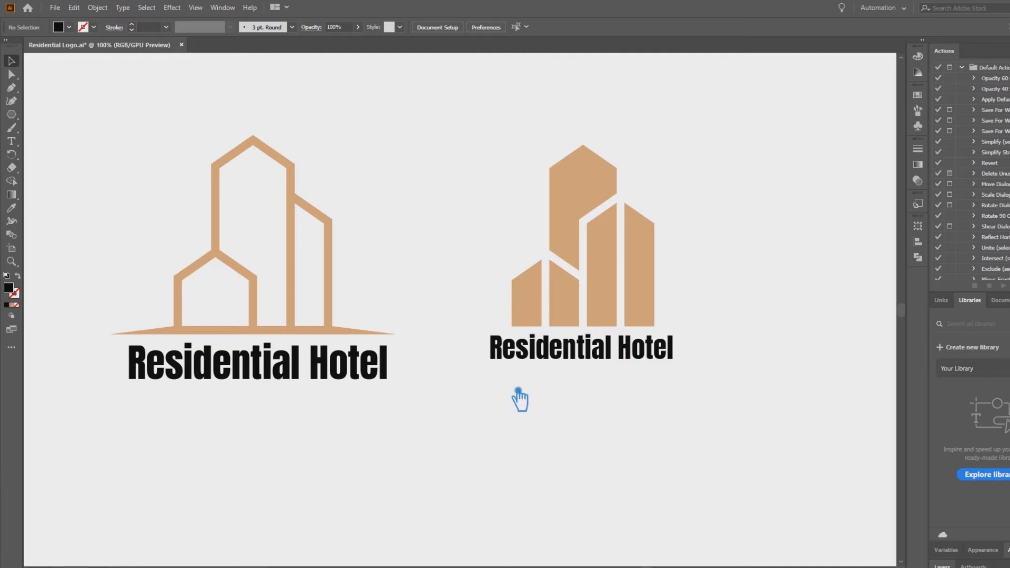
- Add the text "Tagline Goes Here" at 12 pt and position it close beneath the solid logo's name
click(13, 142)
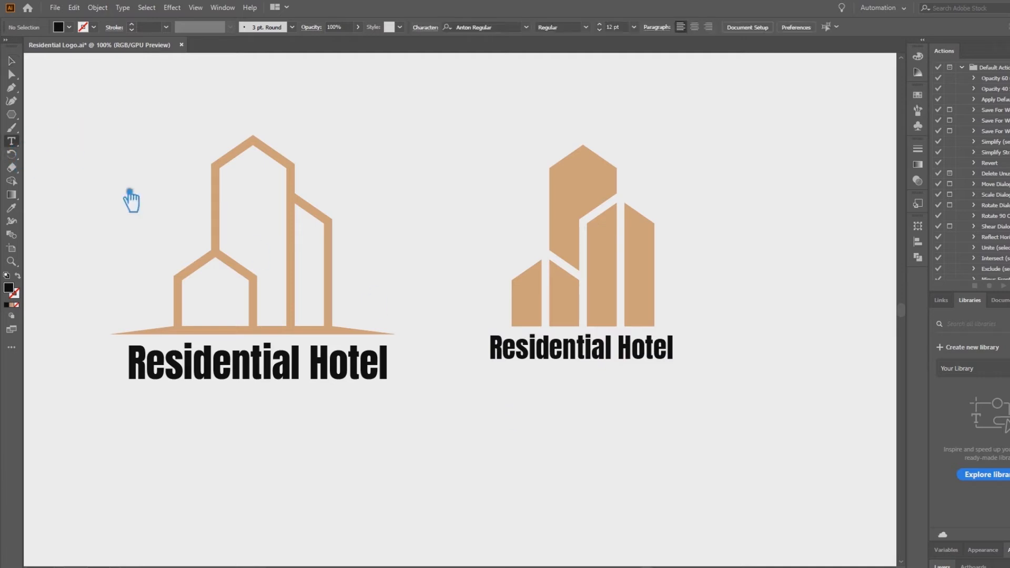
click(561, 389)
text(Tagline Goes Here)
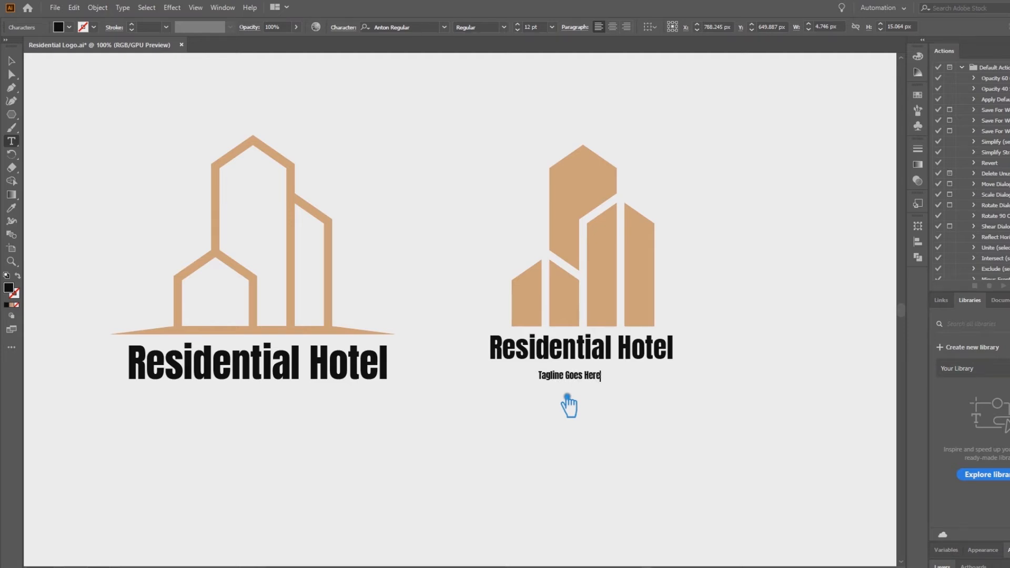
click(18, 63)
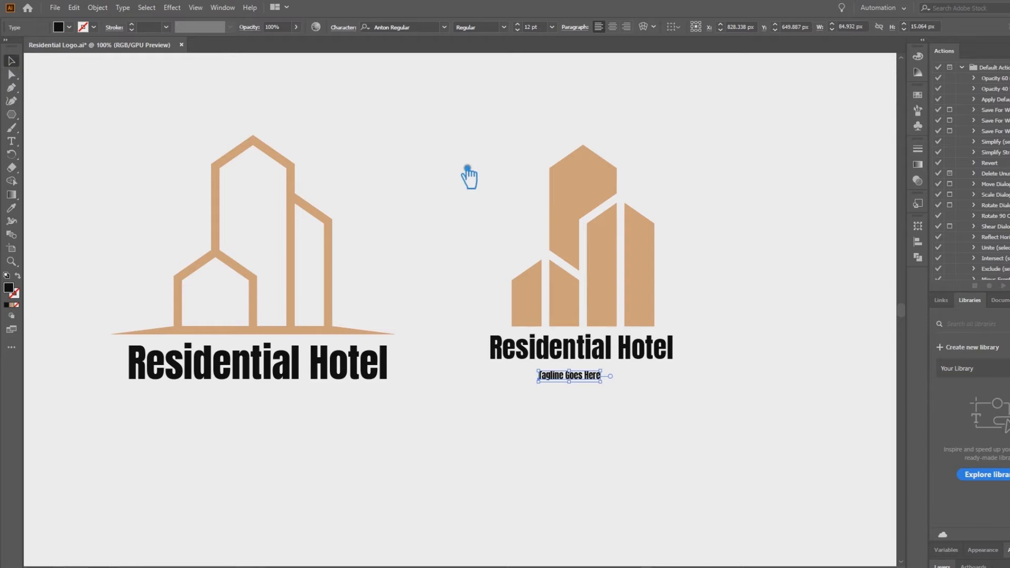
click(469, 178)
drag(593, 381, 596, 377)
- Set the tagline's font to Jost with the Regular style
click(419, 28)
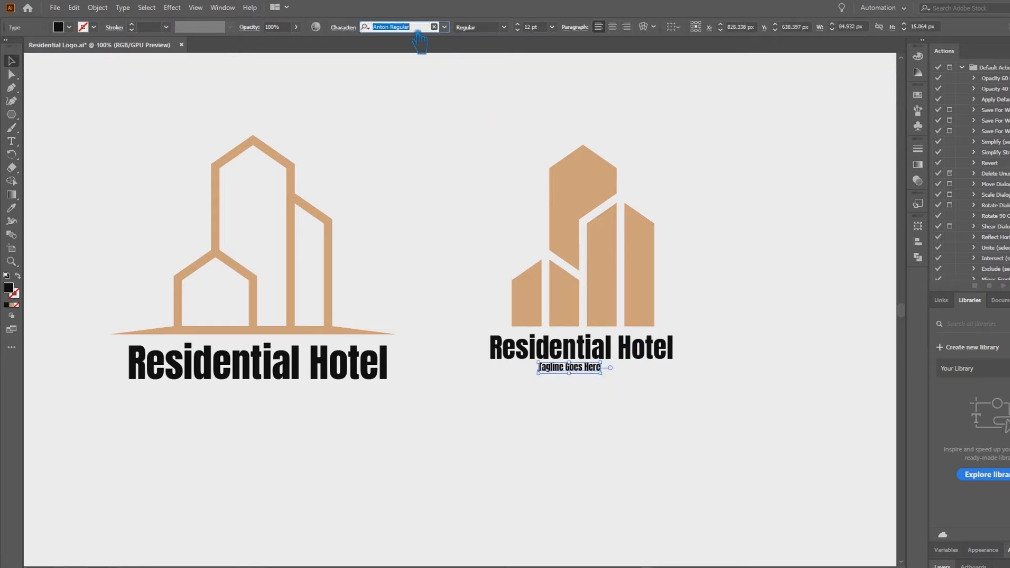
text(Jost)
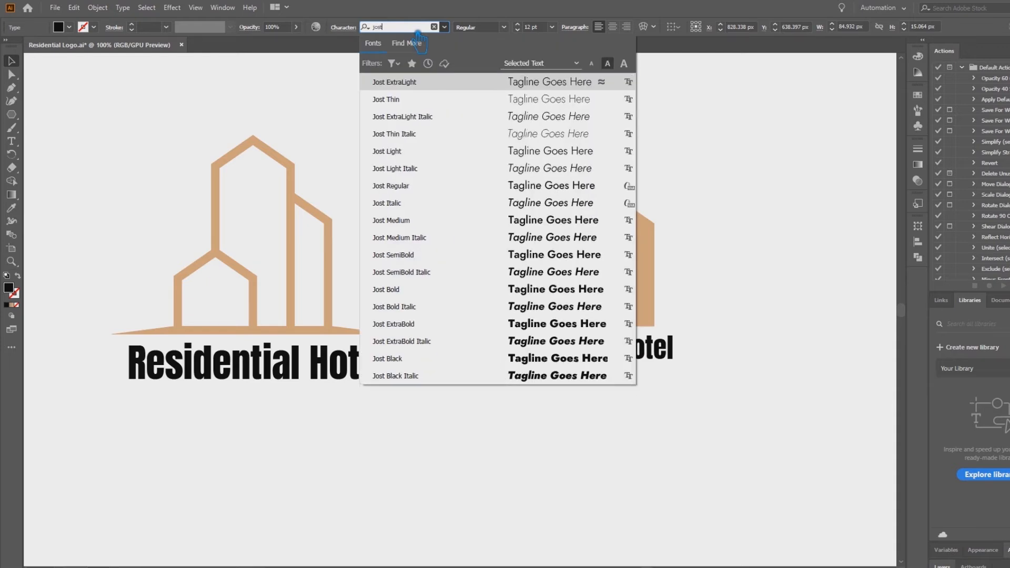
key(Return)
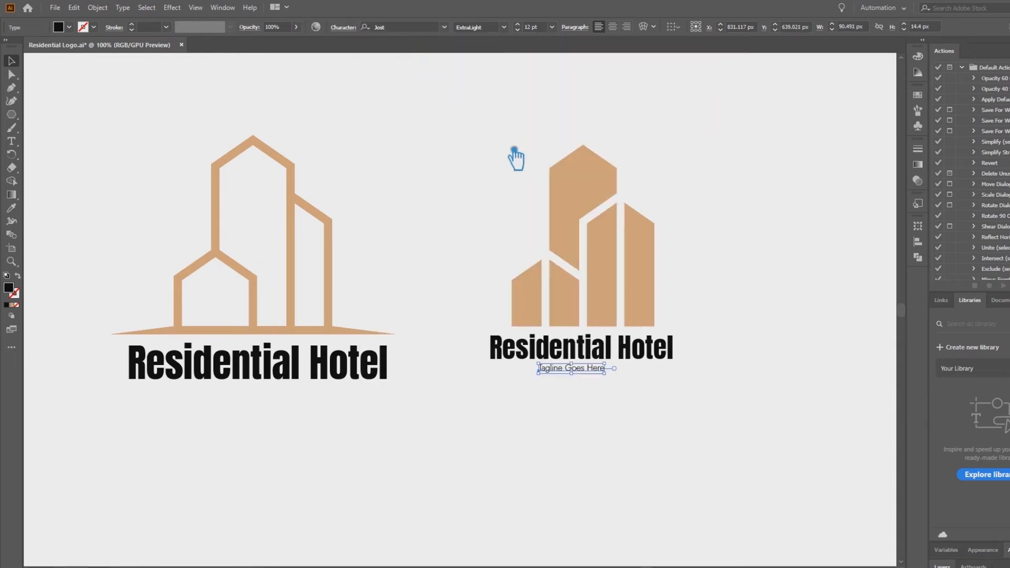
click(496, 31)
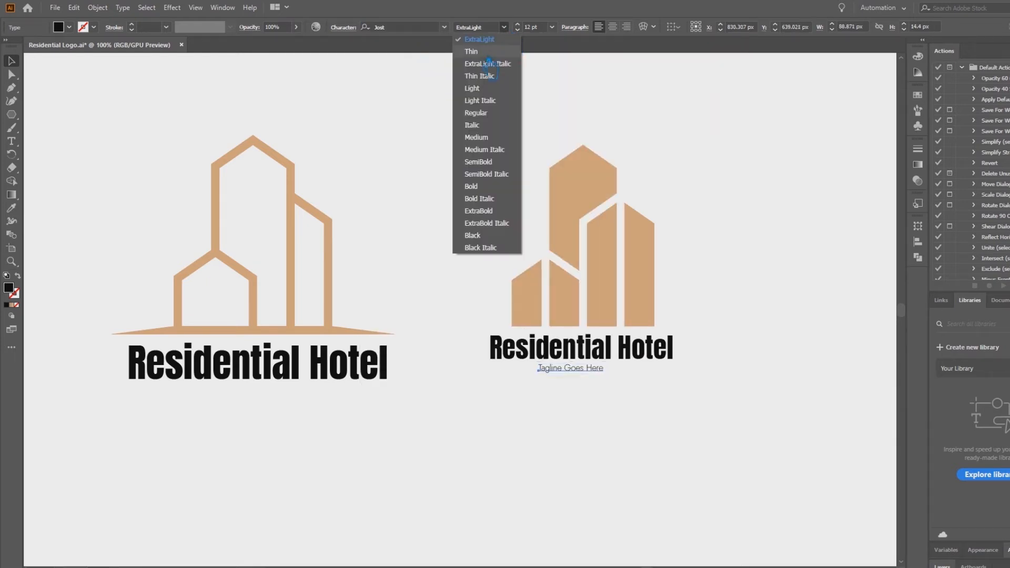
click(497, 115)
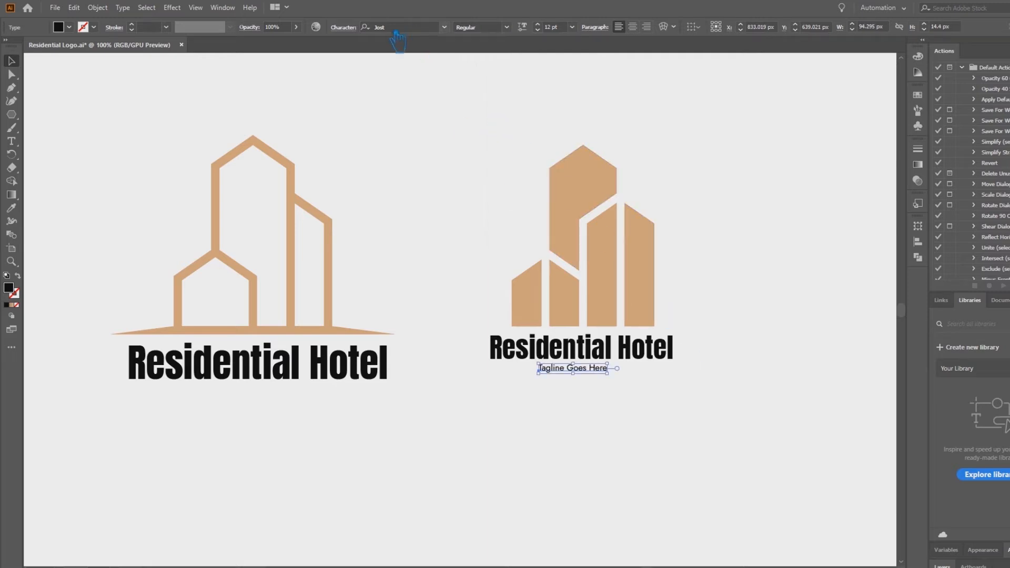
- Set the solid logo's tagline to 15 pt with 200 tracking
click(352, 35)
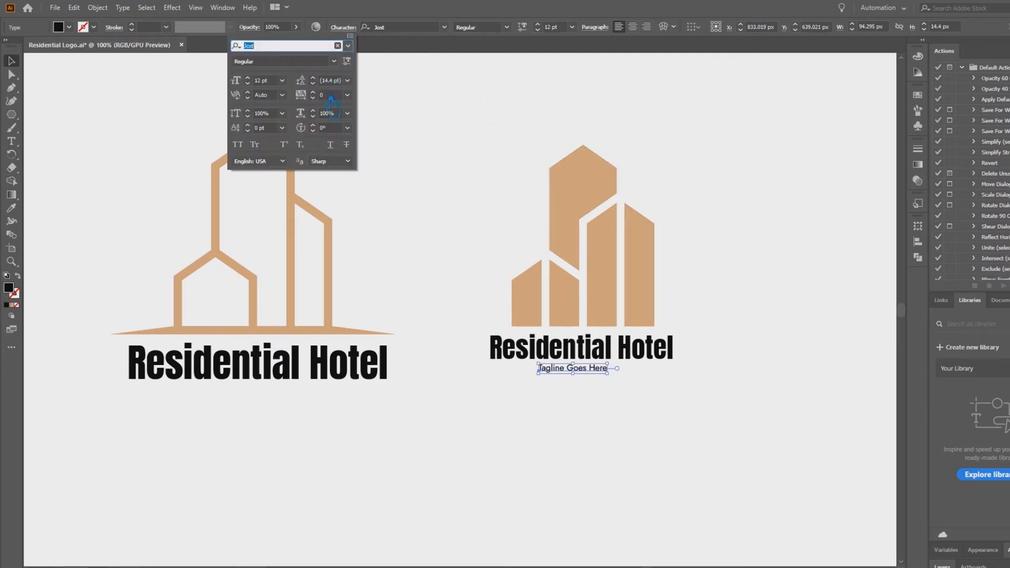
click(261, 80)
text(15)
key(Return)
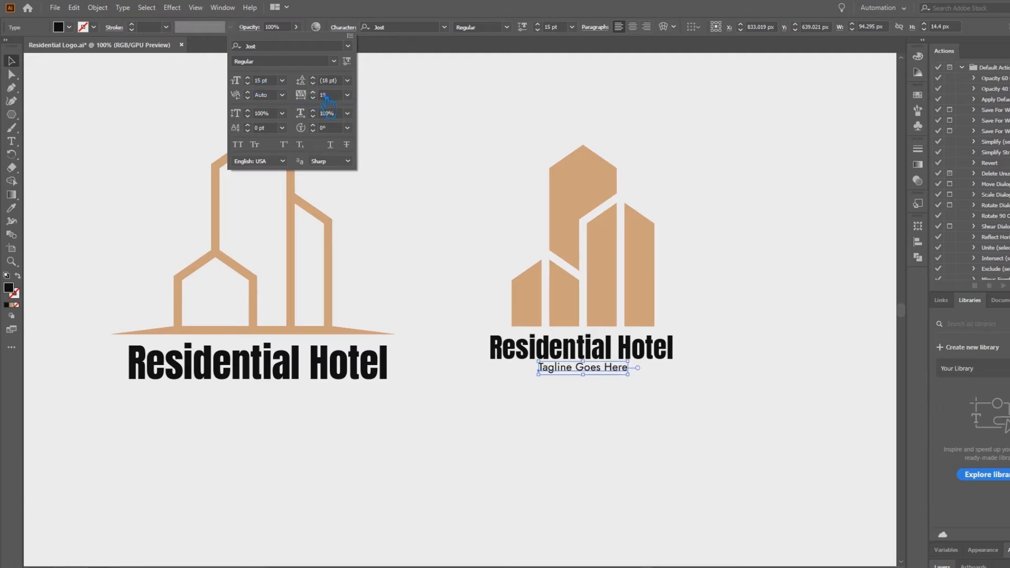
click(356, 99)
click(379, 275)
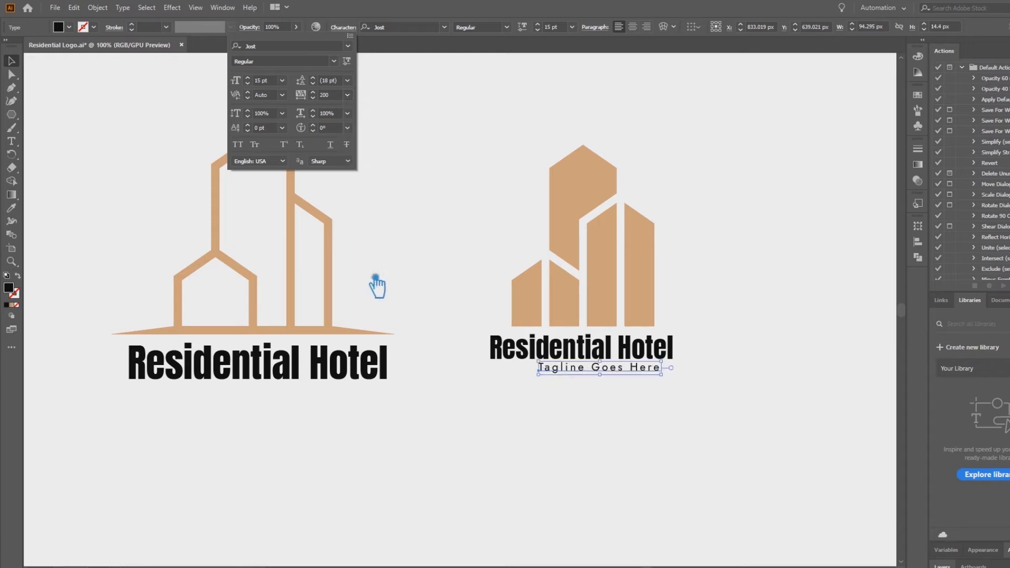
- Reduce the tagline to 12 pt and reposition it centred close beneath the solid logo's name
click(612, 374)
drag(613, 371, 601, 375)
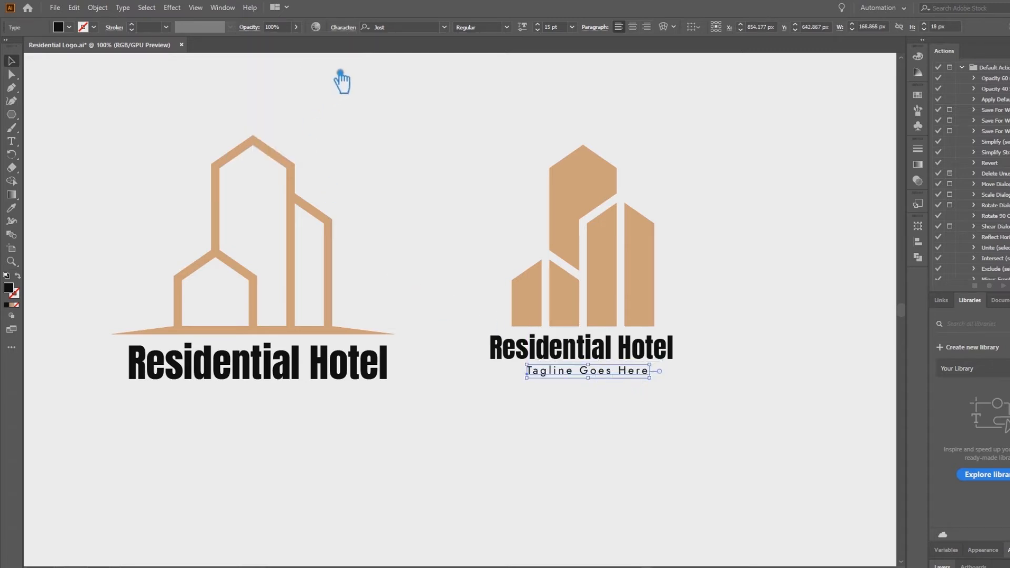
scroll(554, 40, down, 3)
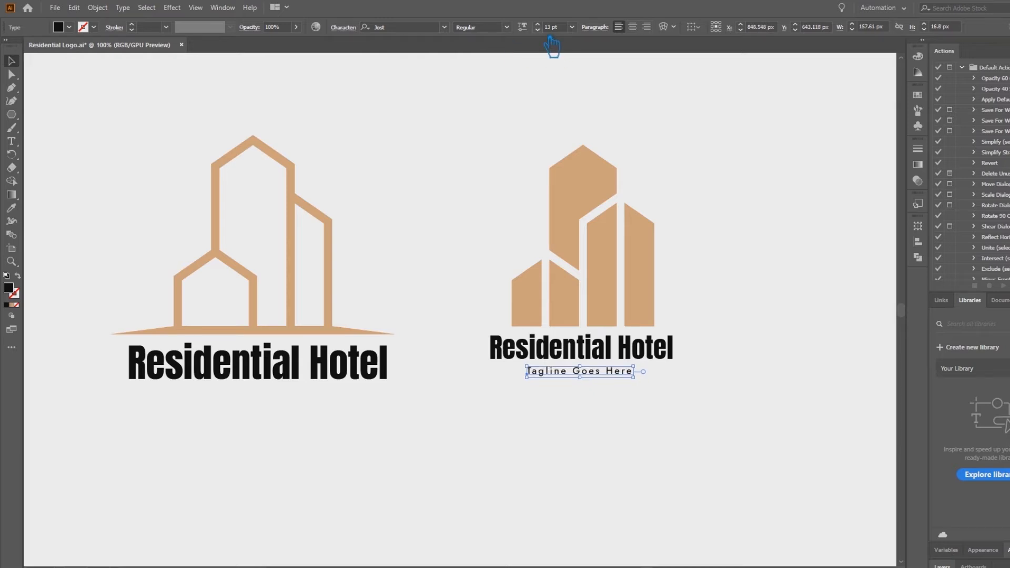
drag(611, 378, 616, 373)
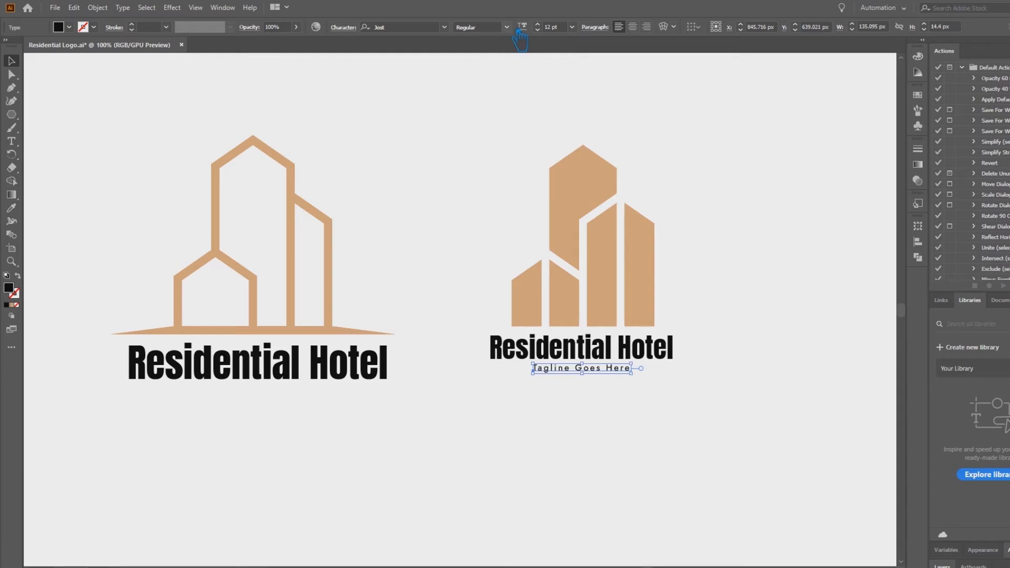
- Change the tagline's font style to Bold
click(506, 27)
click(492, 194)
click(457, 203)
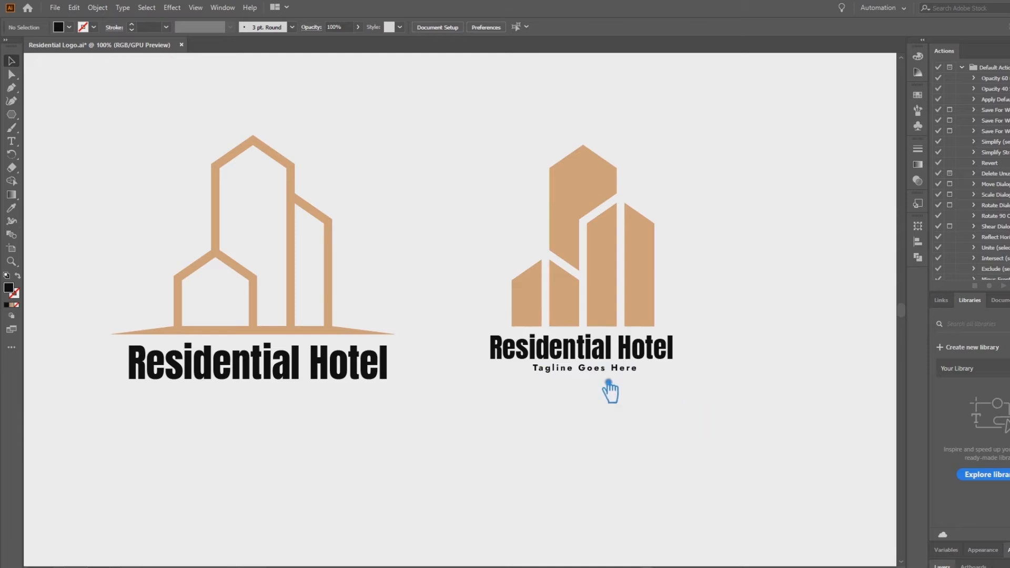
- Set the tracking of the tagline's final letter "e" to 0 so no extra space trails the text
click(603, 366)
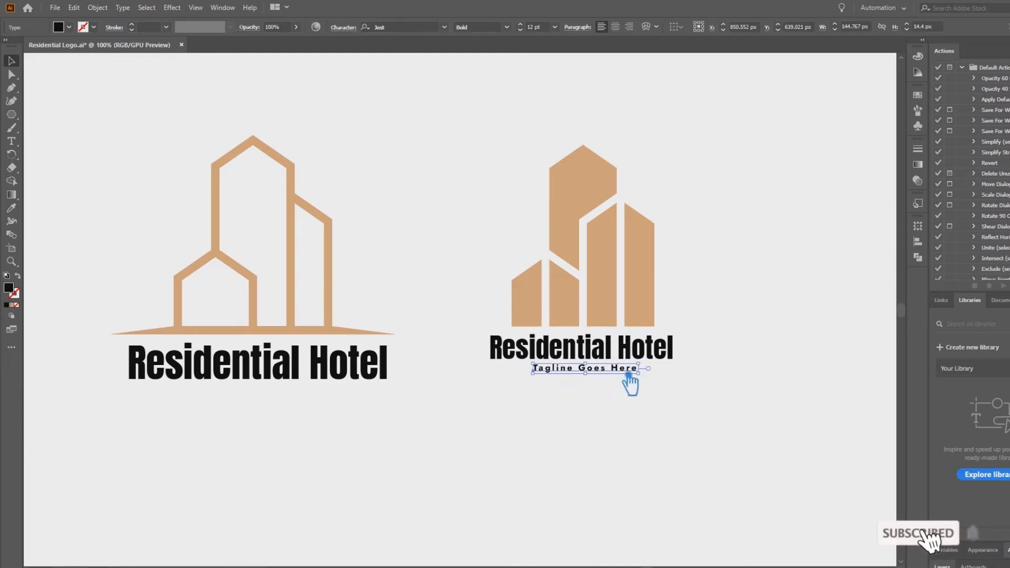
scroll(661, 379, left, 1)
scroll(661, 380, up, 4)
double_click(673, 346)
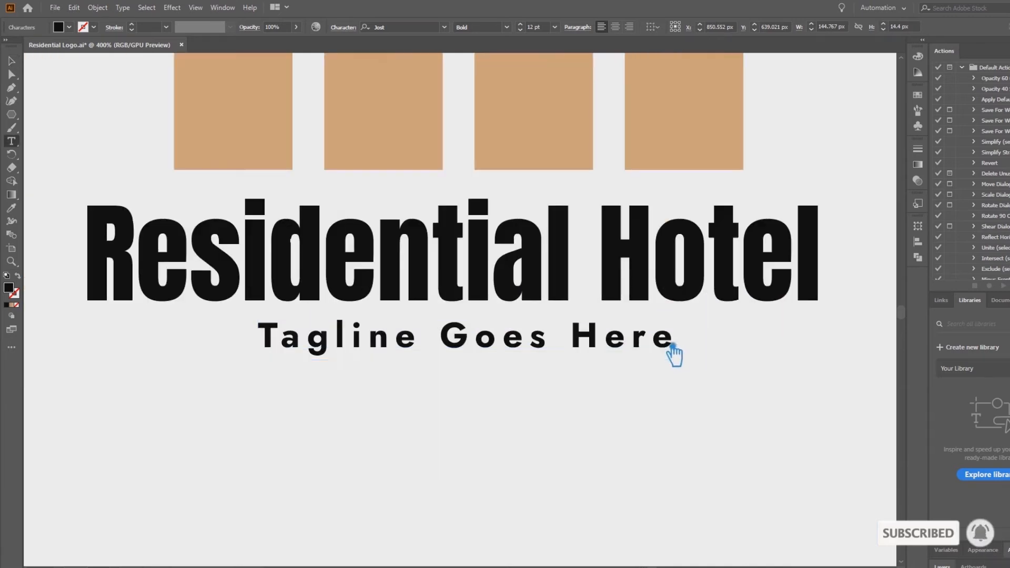
drag(664, 348, 697, 352)
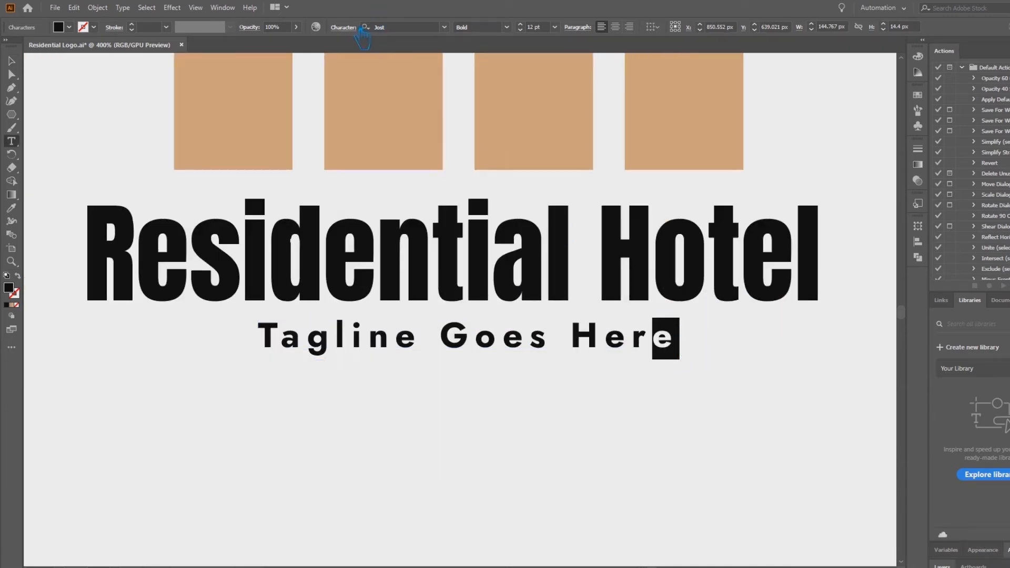
click(362, 30)
click(327, 93)
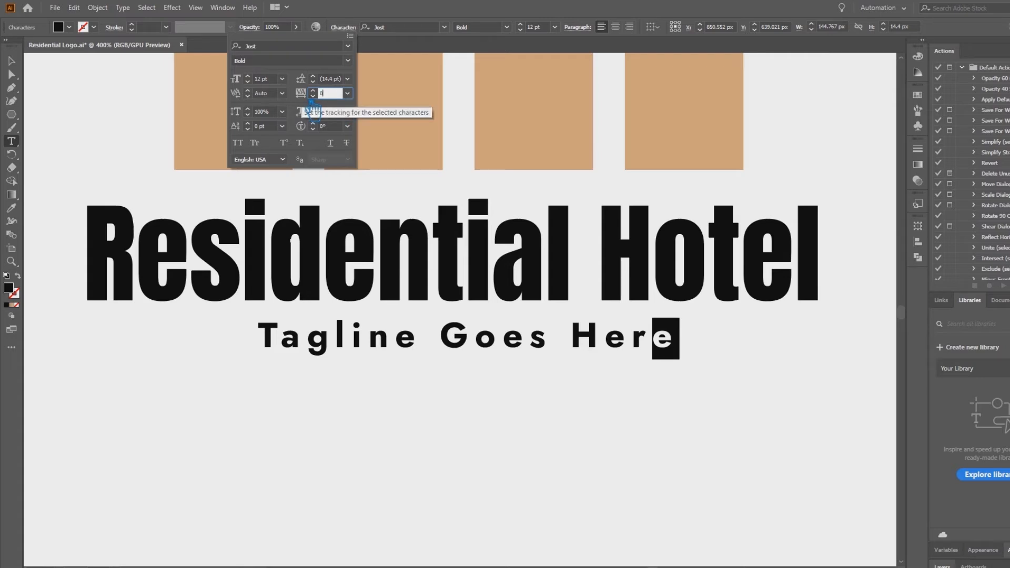
text(0)
key(Return)
click(11, 61)
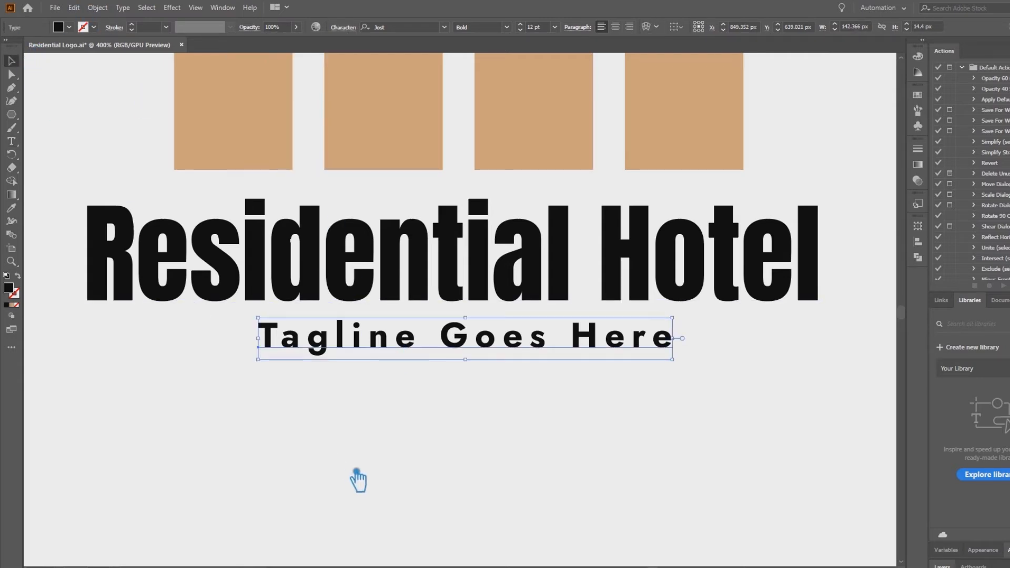
click(358, 473)
scroll(542, 432, down, 5)
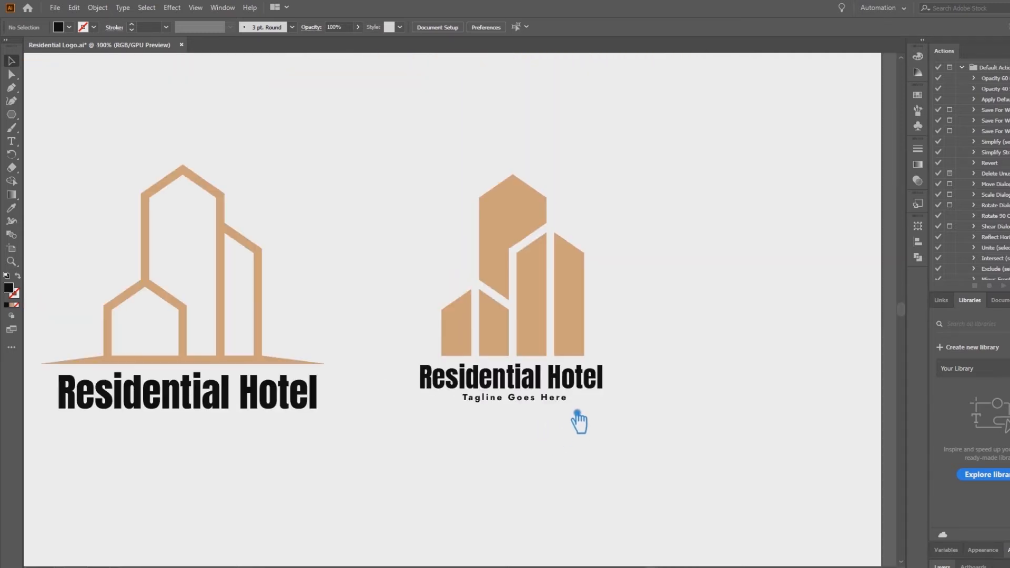
- Centre the solid logo's name and tagline horizontally with each other and nudge both slightly down from the mark
click(534, 401)
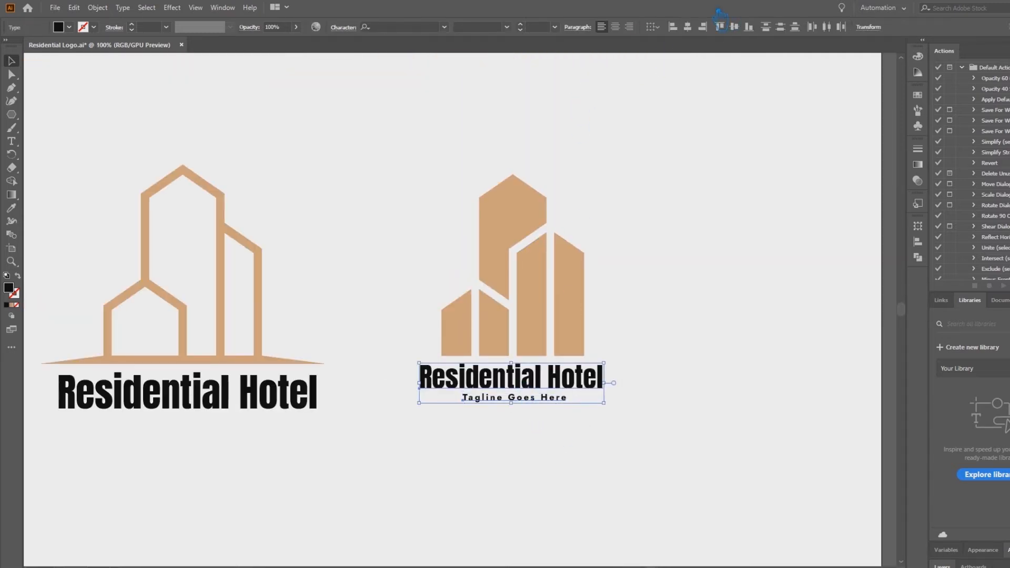
click(688, 27)
key(Down)
key(Down)
key(Down)
key(Down)
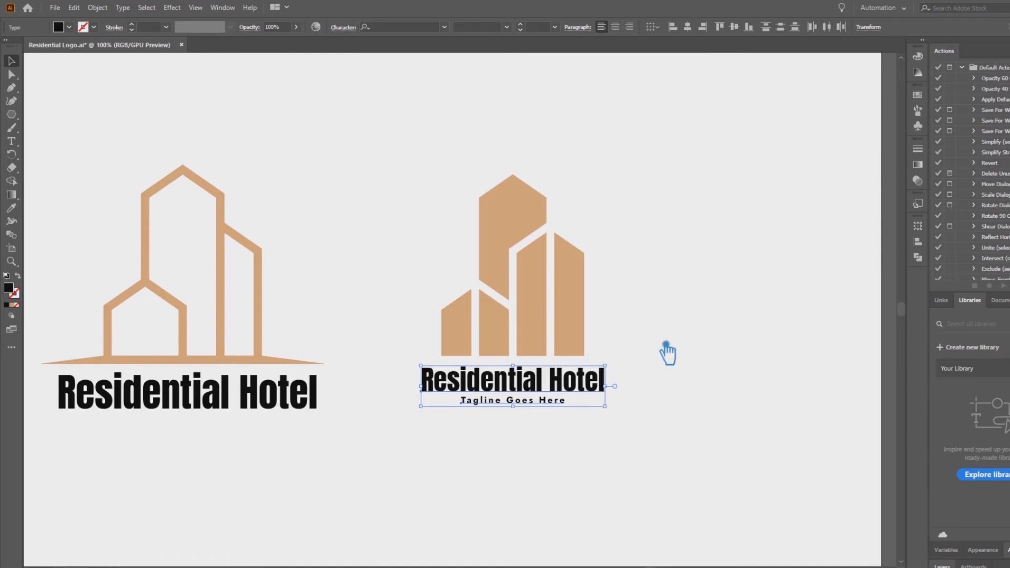
click(666, 364)
drag(647, 438, 409, 378)
- Recolour the solid logo's "Residential Hotel" text by sampling the tan of the building mark with the Eyedropper
click(586, 388)
click(23, 210)
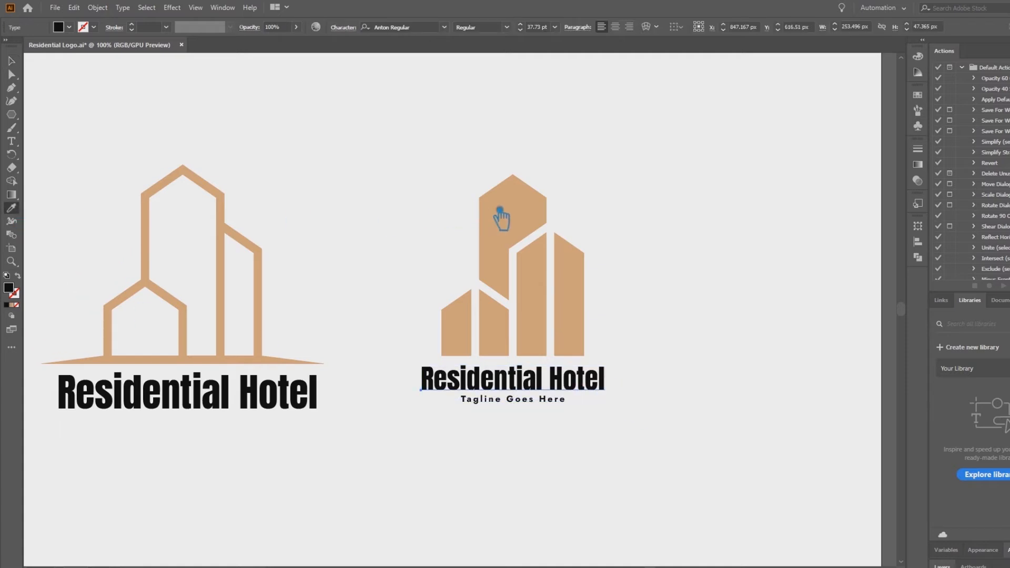
click(500, 216)
click(11, 61)
click(286, 150)
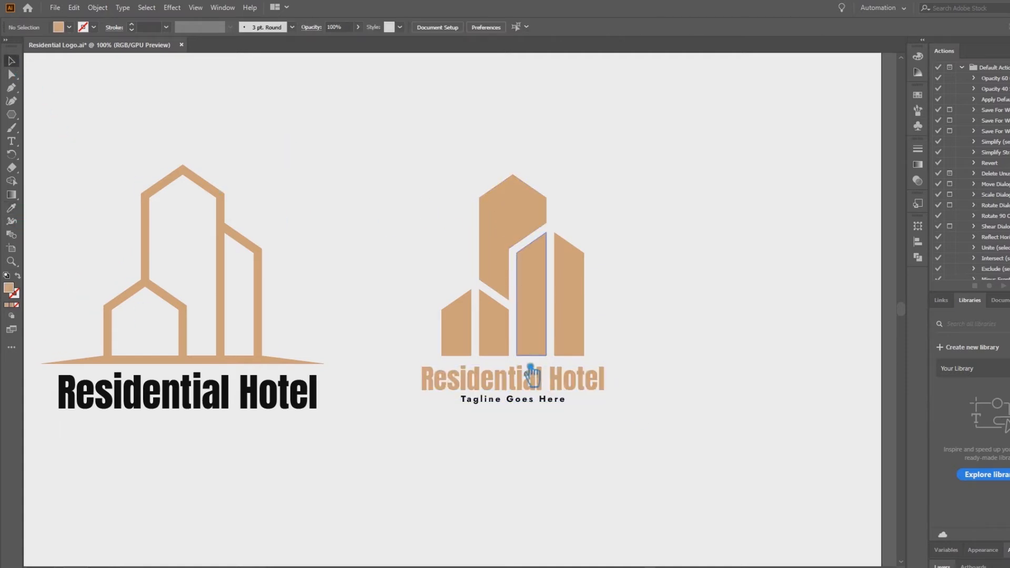
- Sample the mark's tan for the tagline and change its fill to the dark warm grey 5B5652
click(533, 402)
click(491, 216)
double_click(17, 291)
click(707, 227)
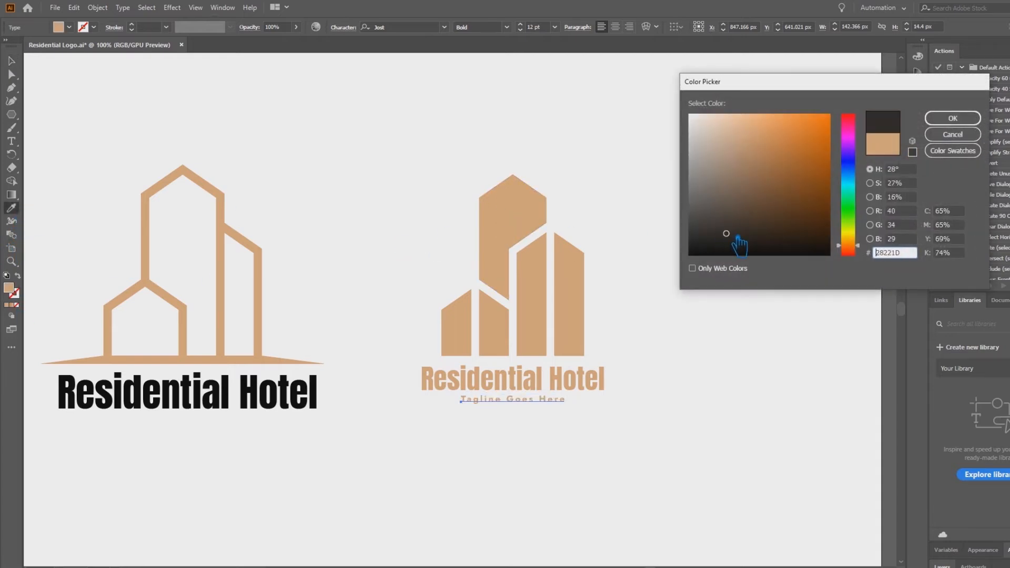
drag(707, 227, 700, 208)
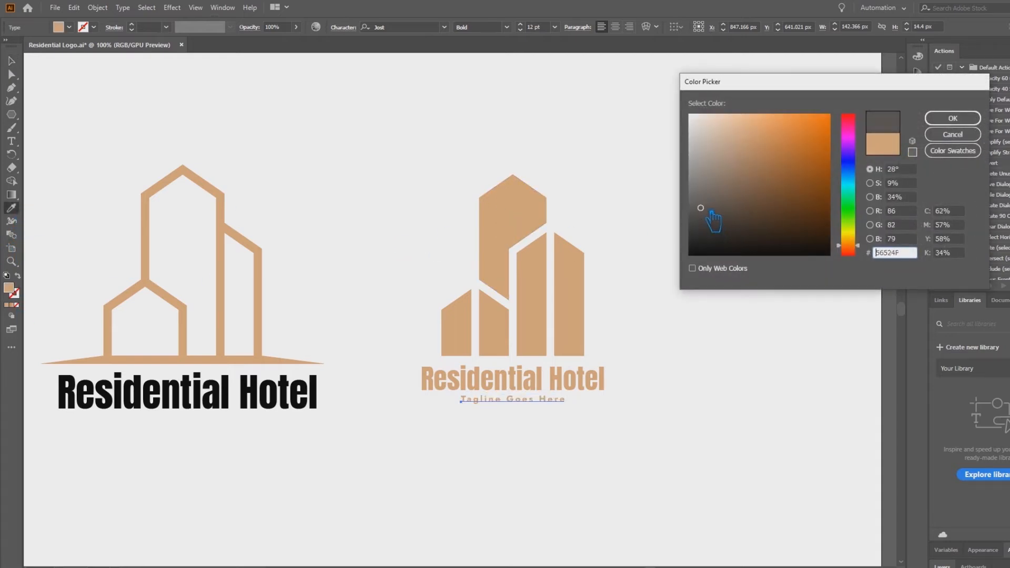
click(966, 117)
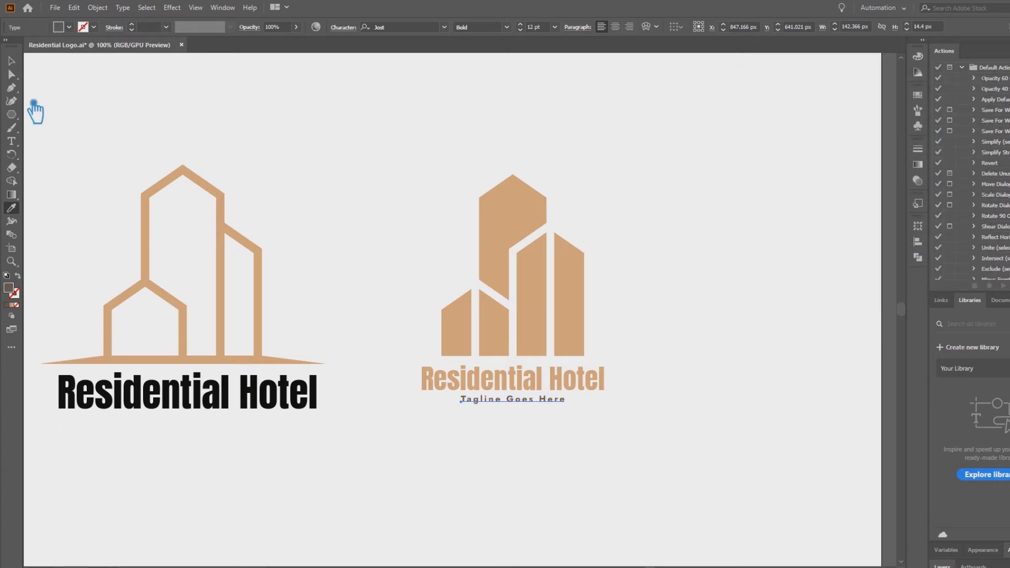
- Lighten the tagline's fill to the warm grey 87827E
double_click(18, 291)
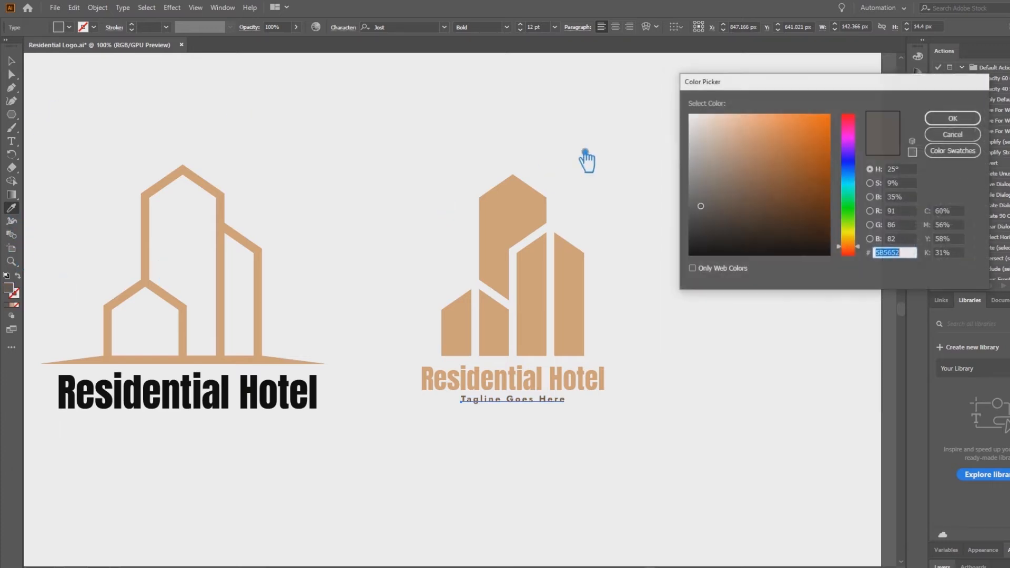
drag(701, 207, 710, 185)
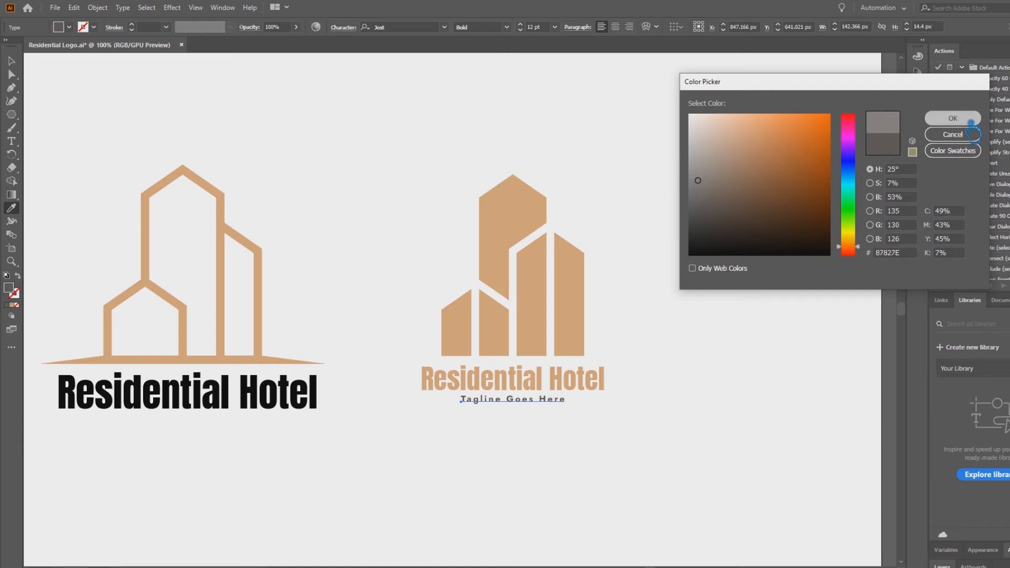
click(953, 118)
key(Escape)
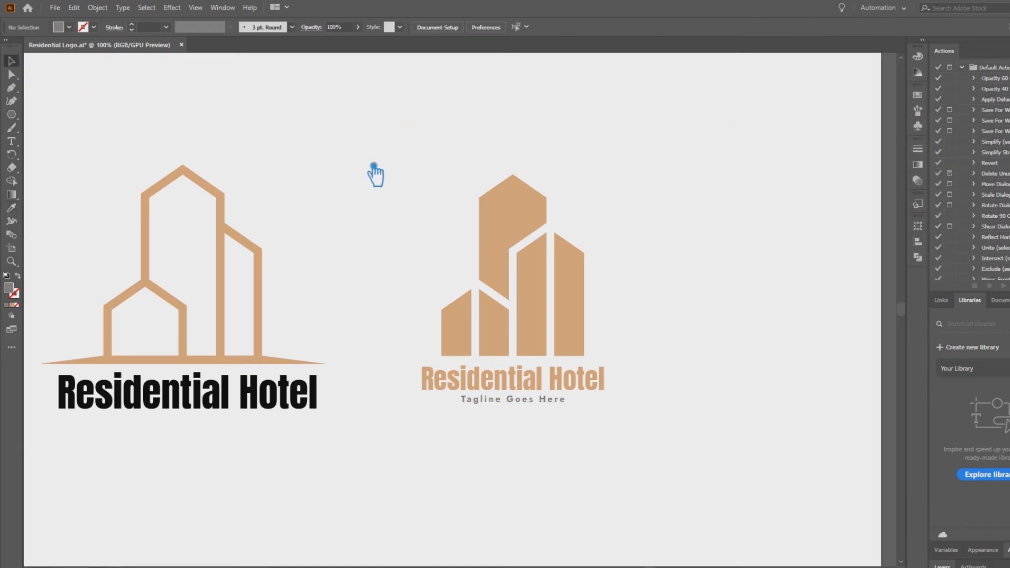
- Darken the tagline's fill slightly to a medium warm grey
click(495, 398)
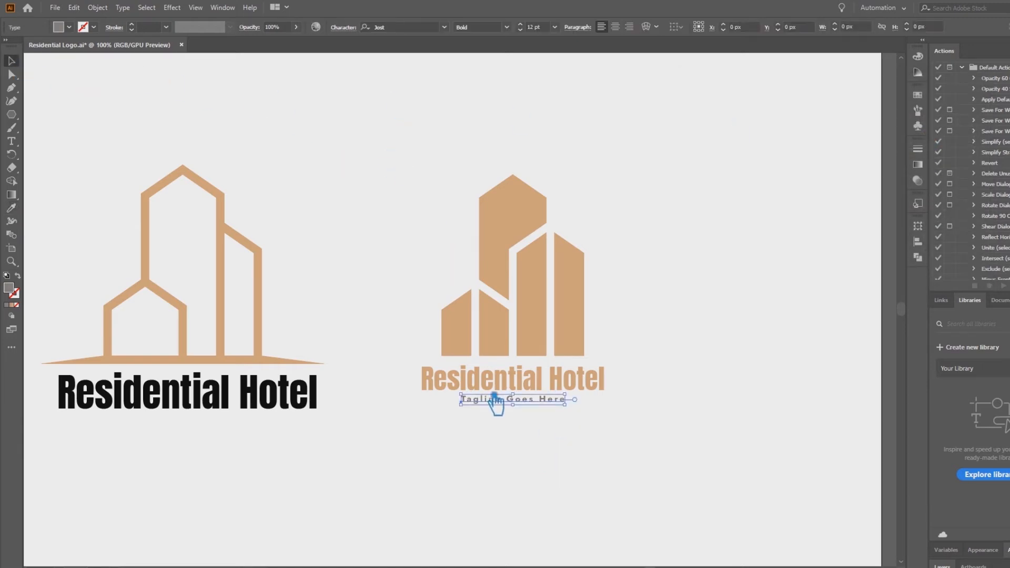
double_click(19, 298)
click(701, 195)
click(952, 120)
click(715, 237)
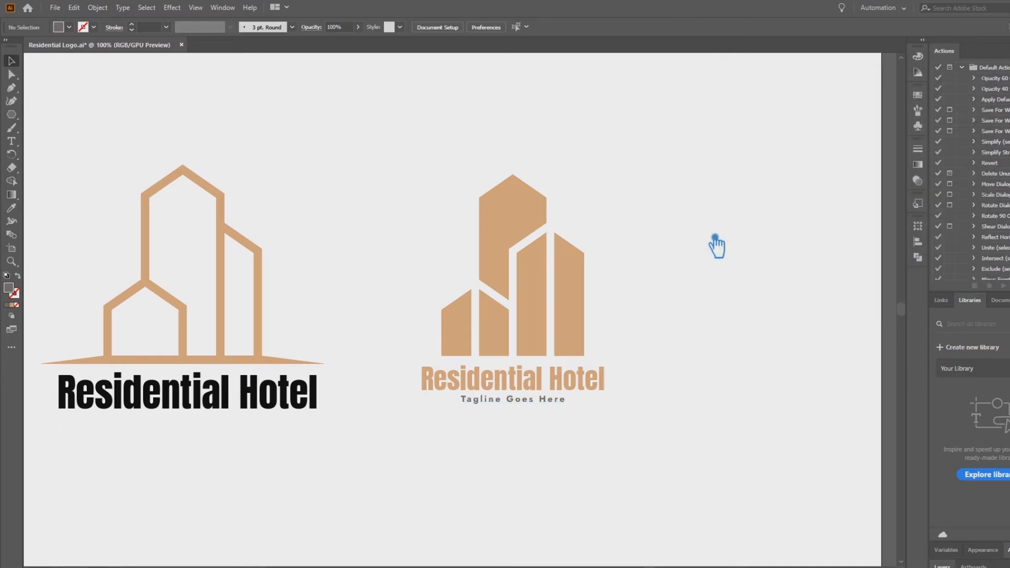
- Browse the font list for the outlined logo's "Residential Hotel" text and apply Tw Cen MT Condensed Extra Bold
drag(305, 465, 376, 453)
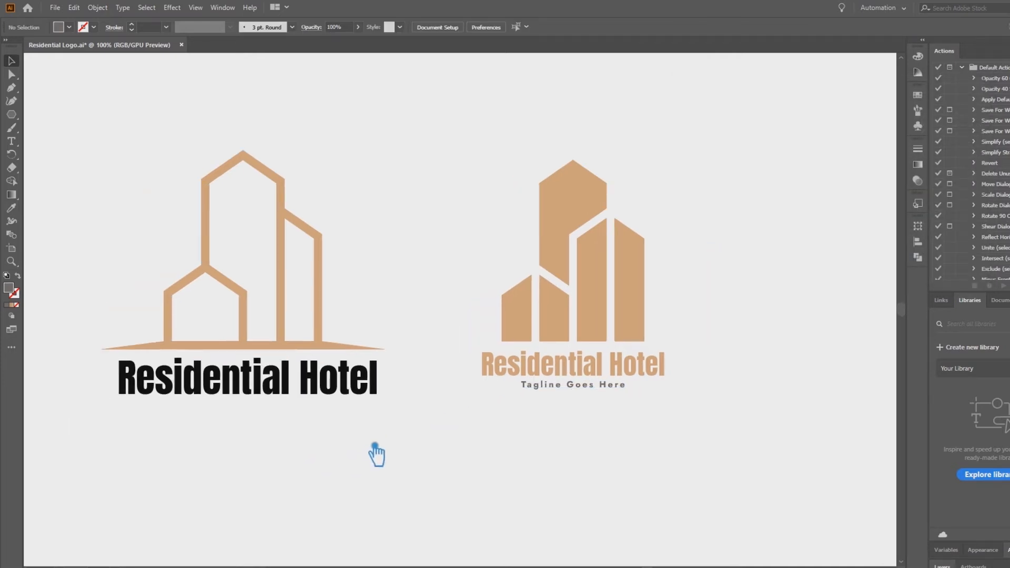
click(248, 391)
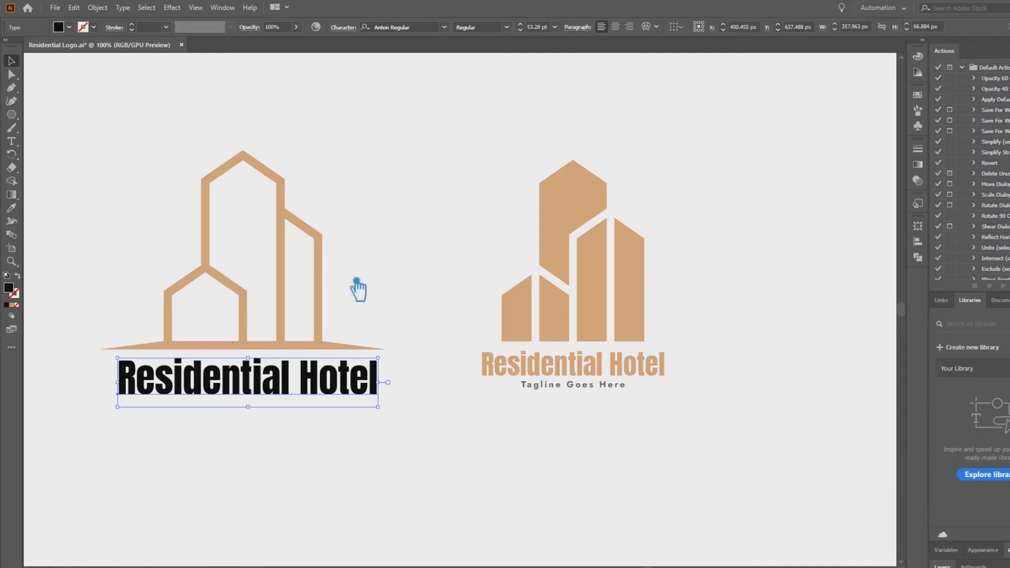
click(444, 27)
scroll(521, 221, up, 3)
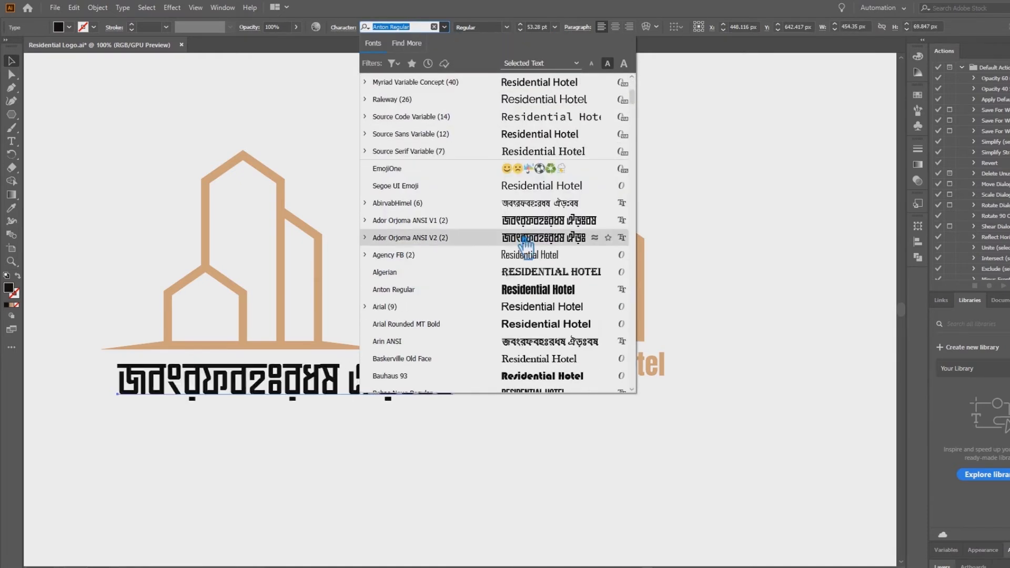
scroll(564, 301, down, 3)
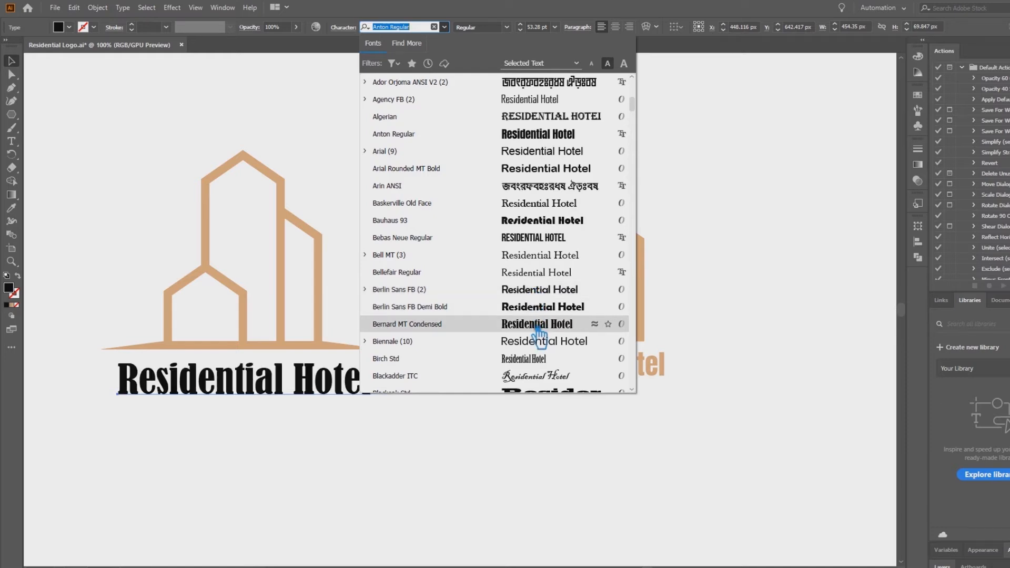
scroll(539, 334, down, 4)
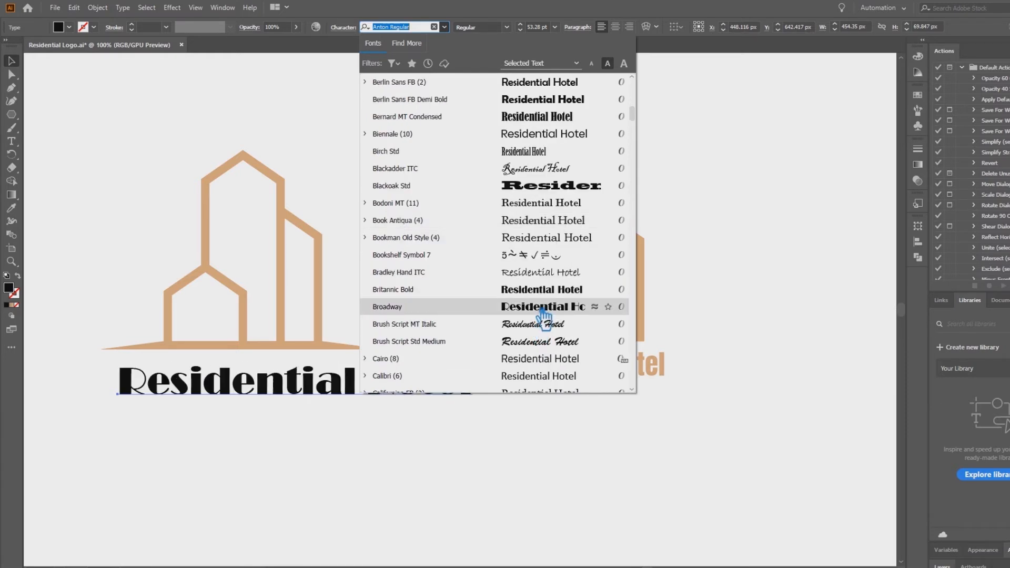
scroll(548, 308, down, 7)
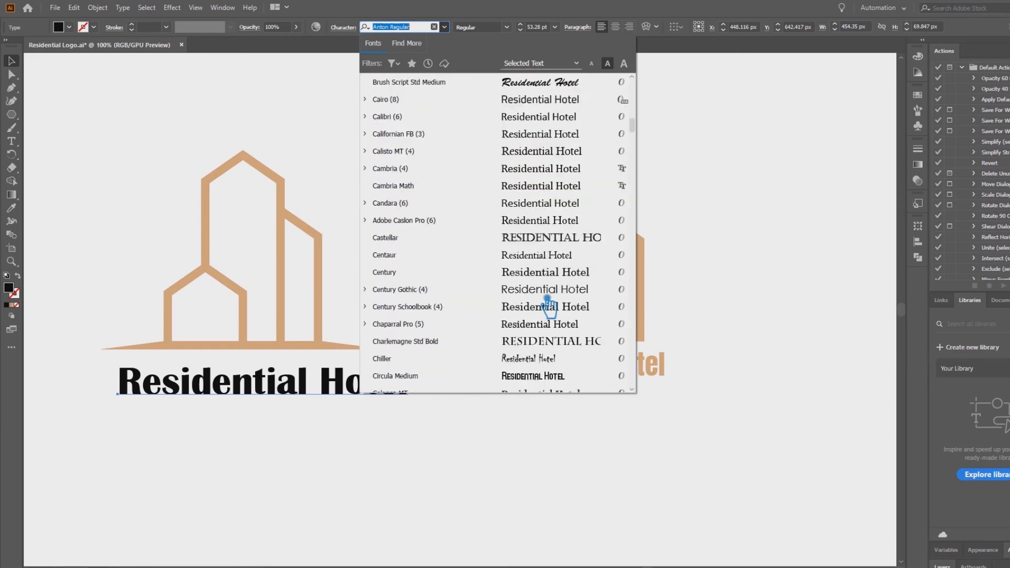
scroll(549, 303, down, 2)
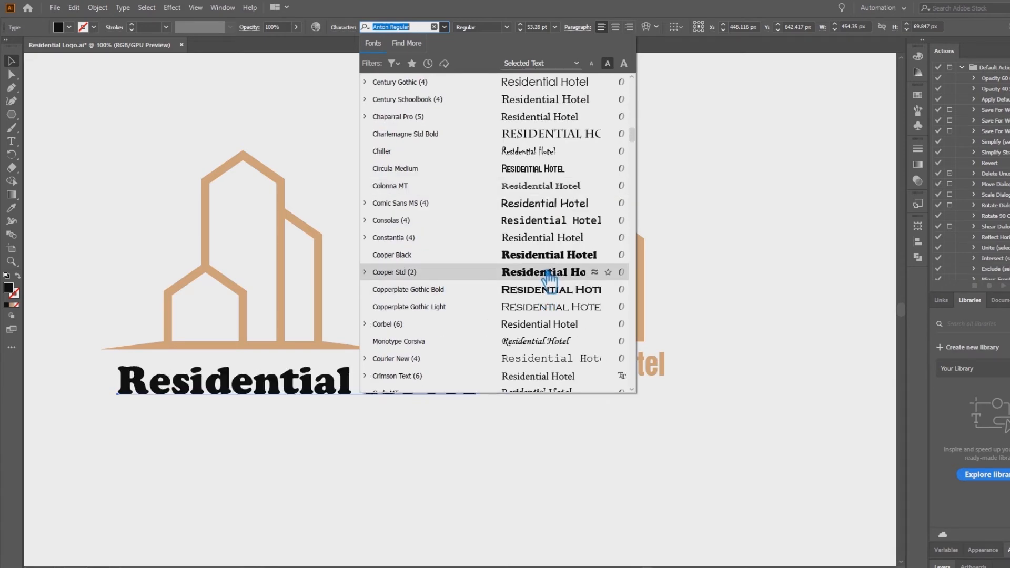
scroll(543, 299, down, 6)
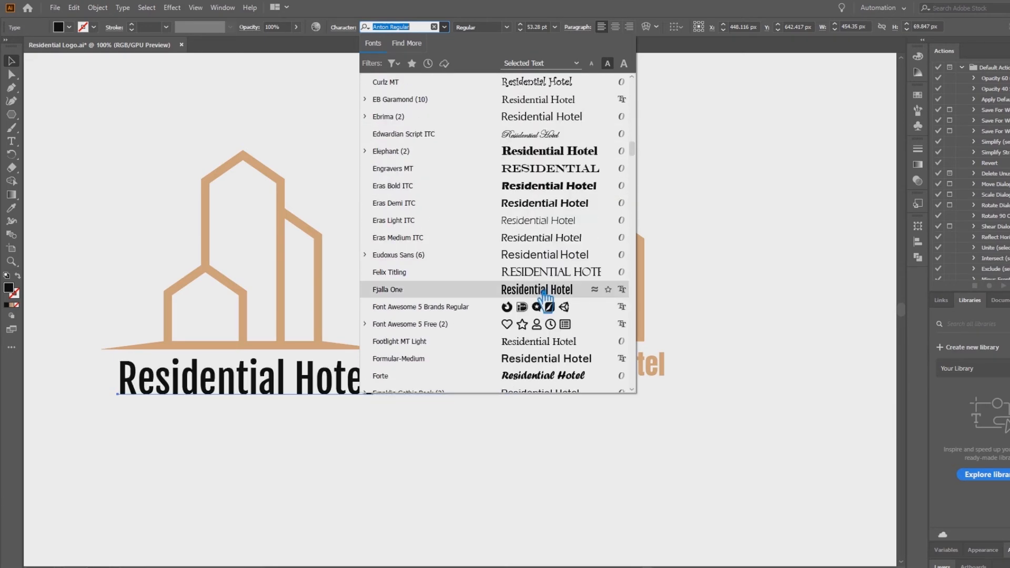
scroll(545, 296, down, 3)
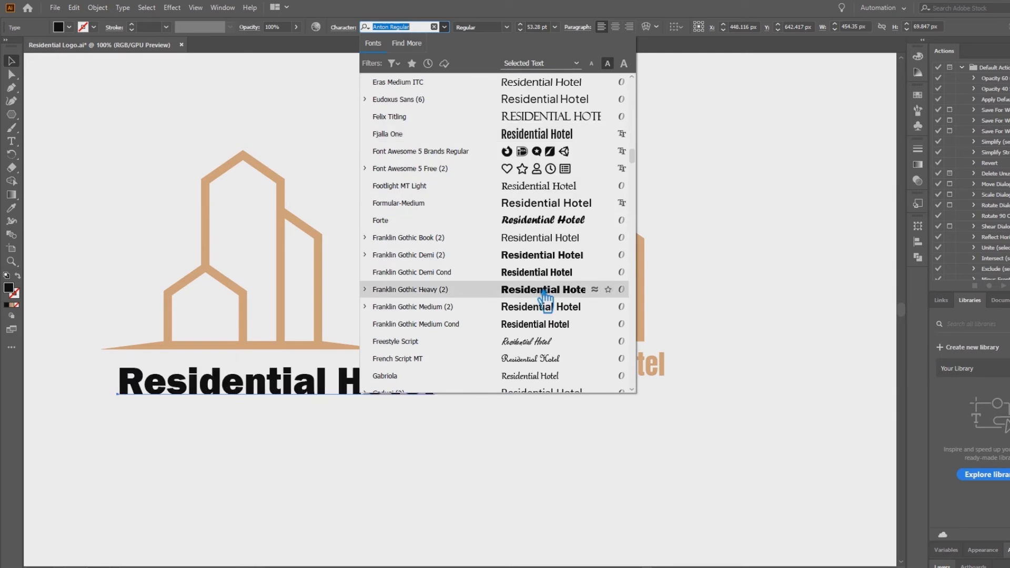
scroll(545, 295, down, 5)
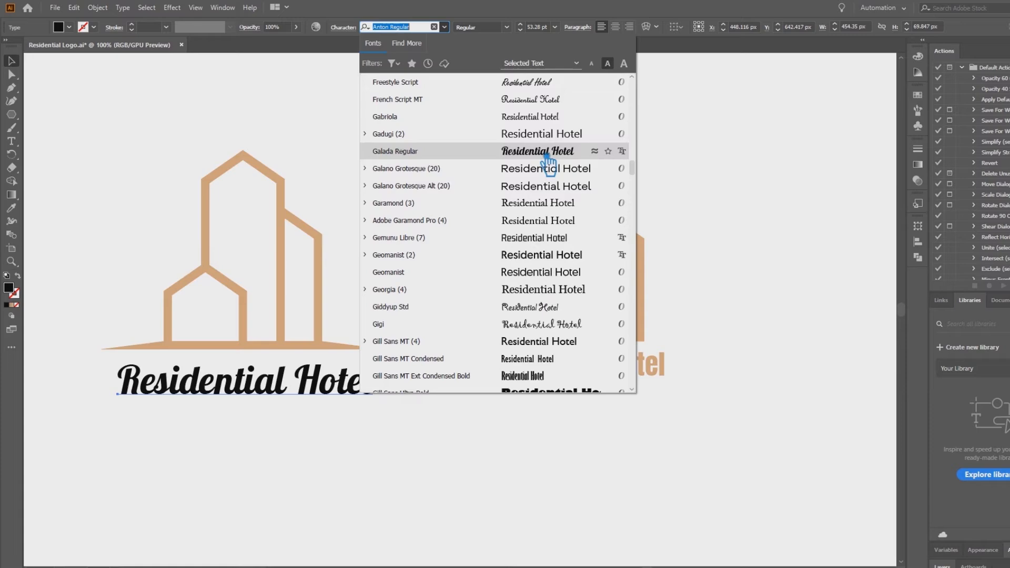
scroll(564, 284, down, 5)
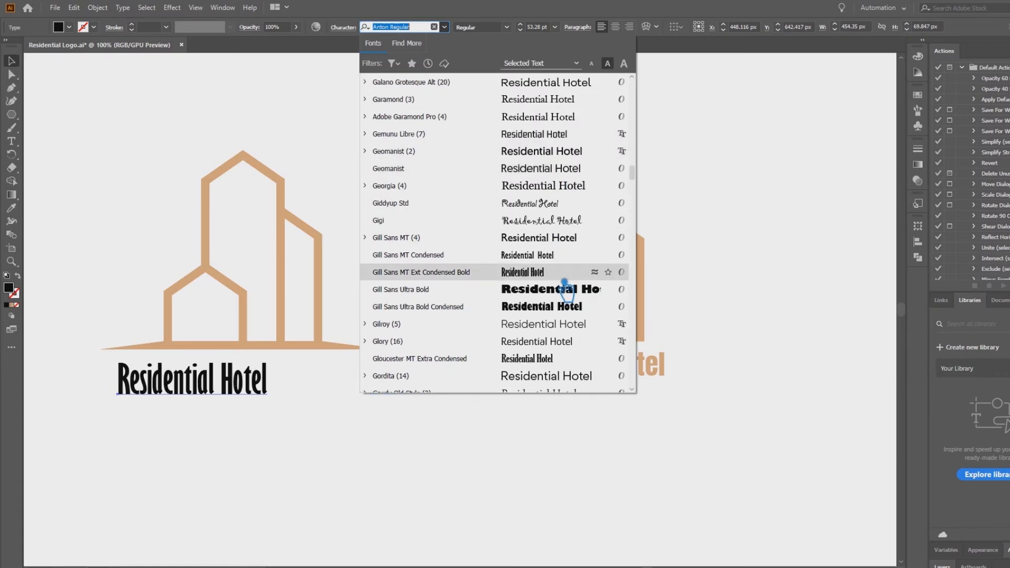
scroll(566, 289, down, 4)
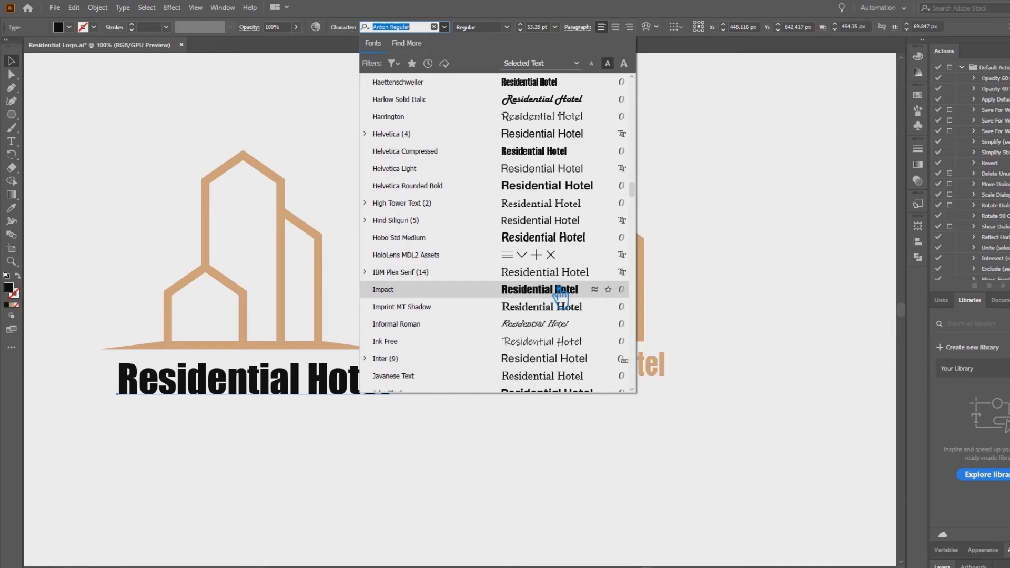
scroll(561, 295, down, 15)
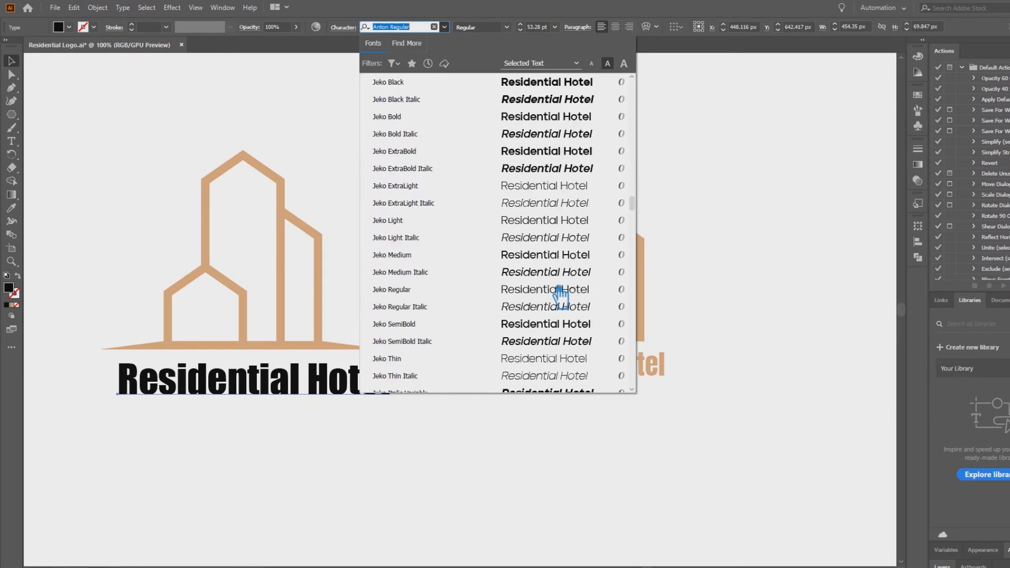
scroll(561, 295, down, 18)
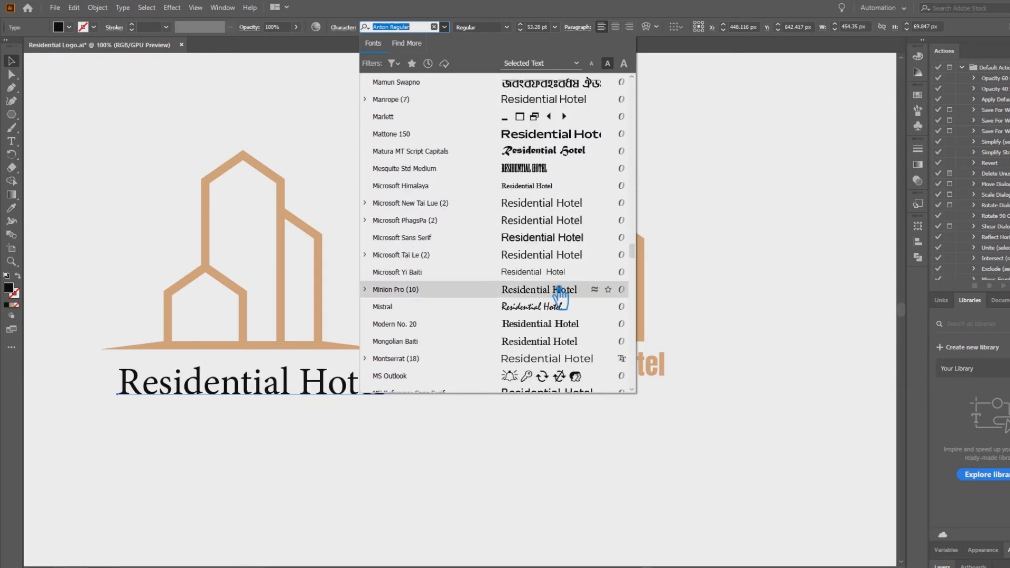
scroll(561, 295, down, 15)
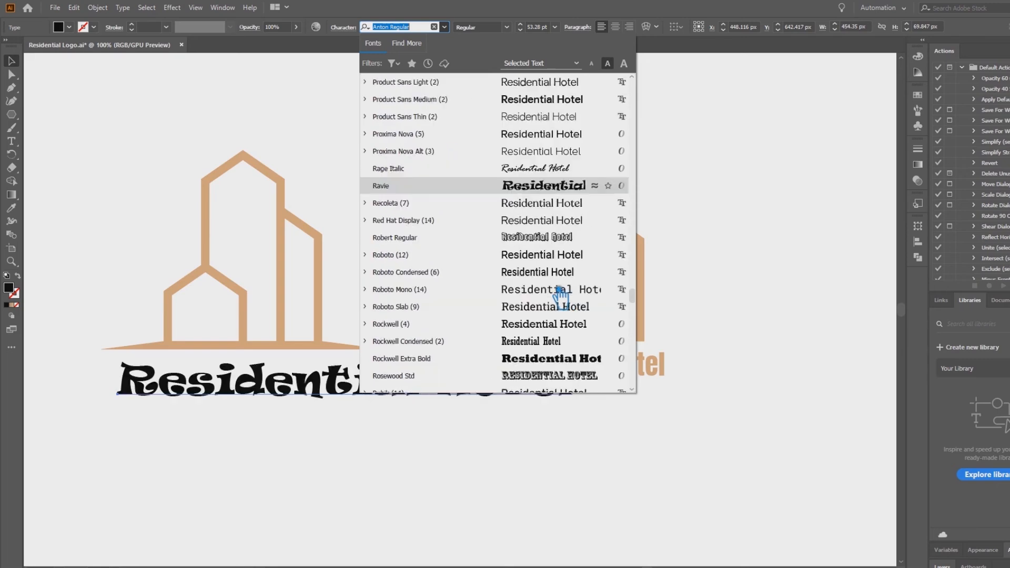
scroll(560, 295, down, 18)
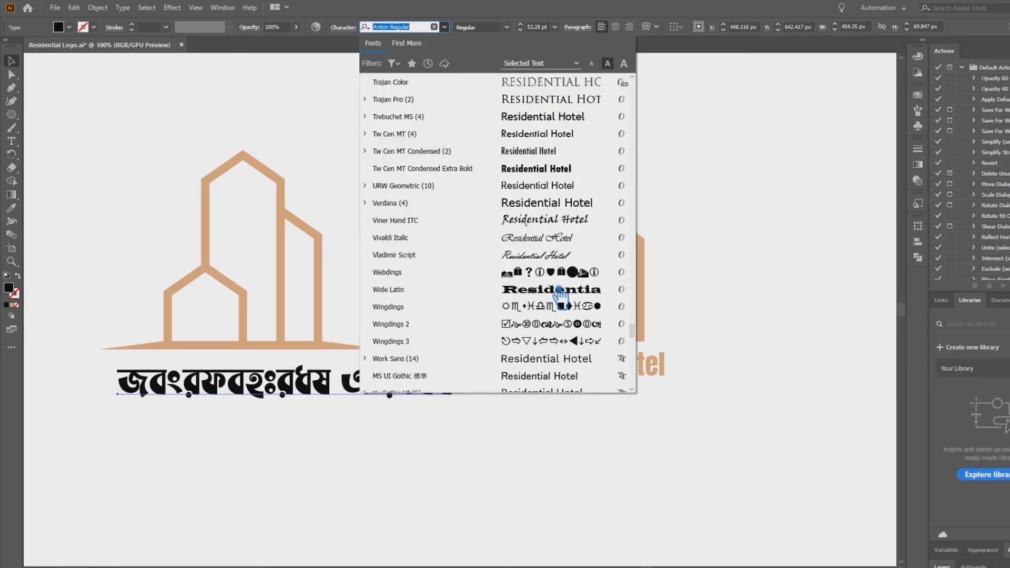
scroll(560, 293, down, 15)
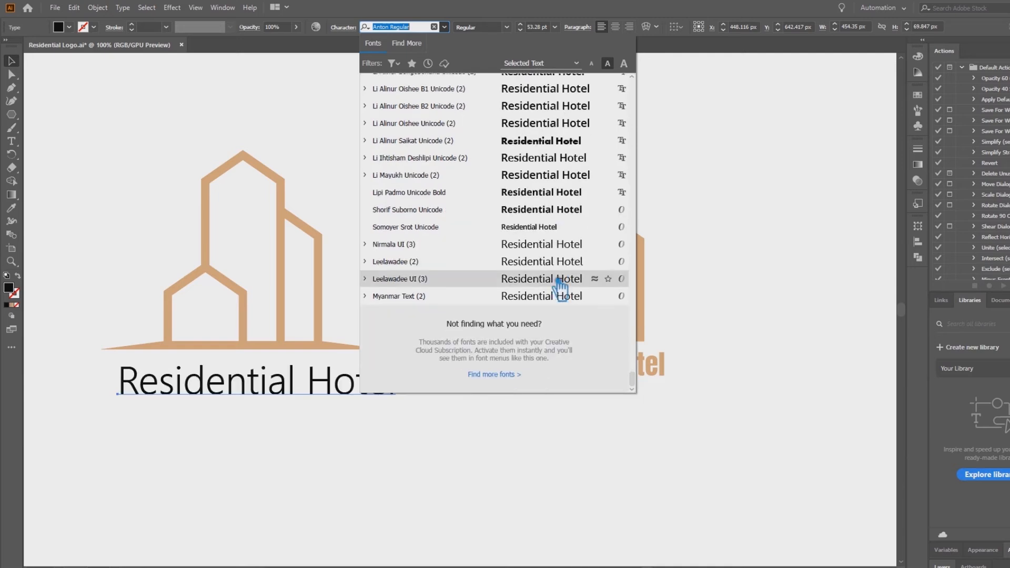
scroll(559, 284, up, 3)
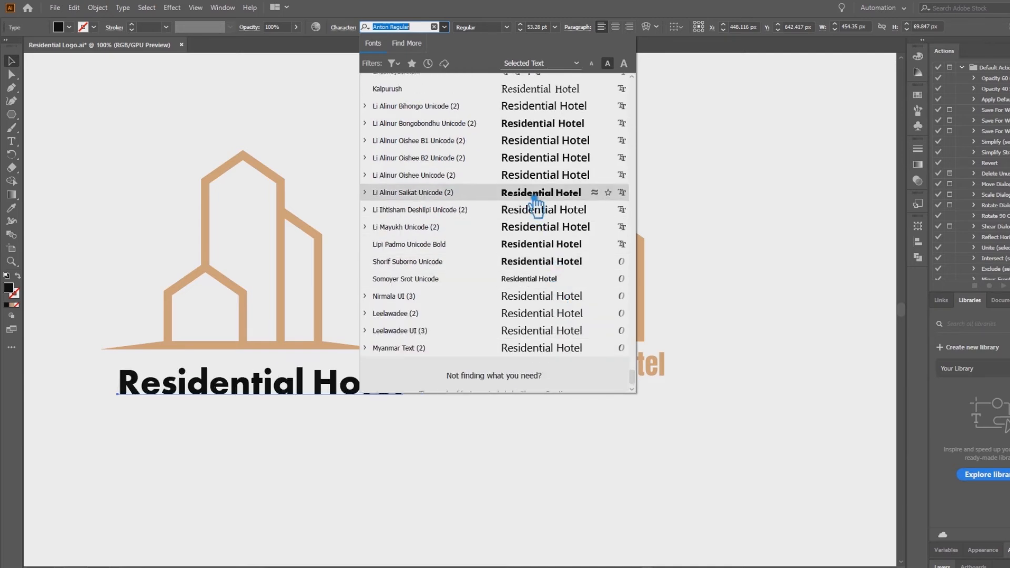
scroll(537, 203, up, 10)
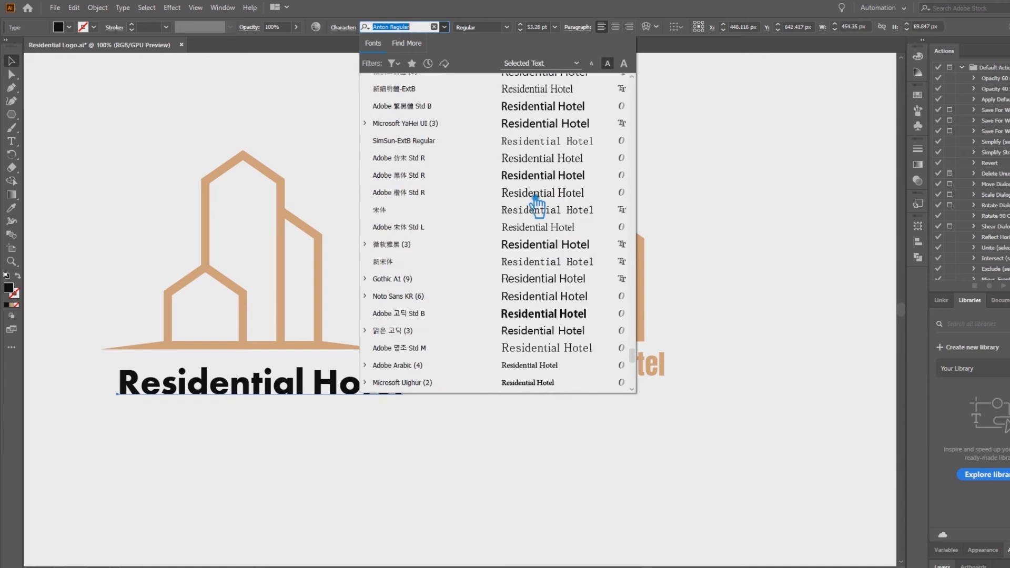
scroll(537, 202, up, 10)
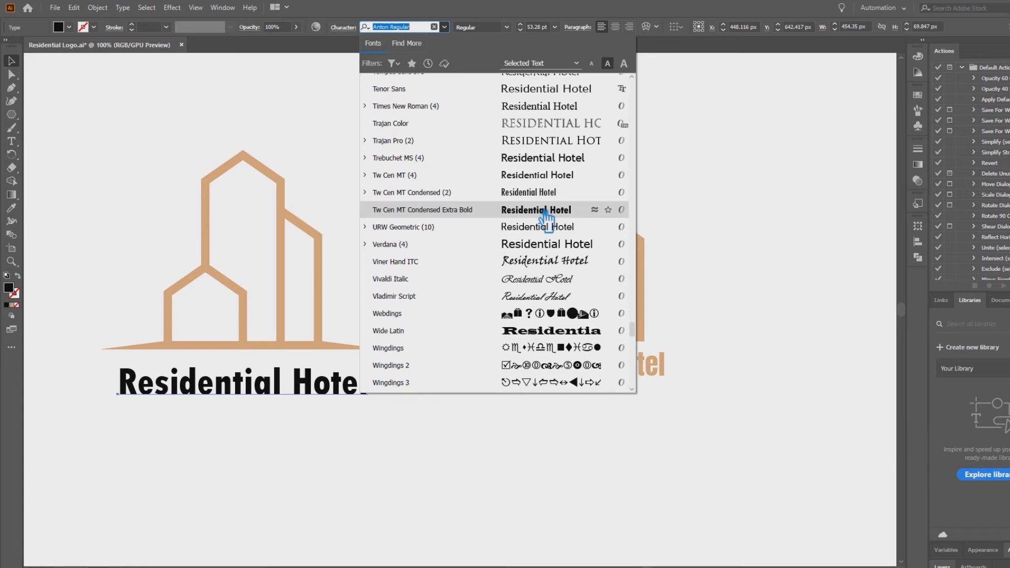
click(546, 210)
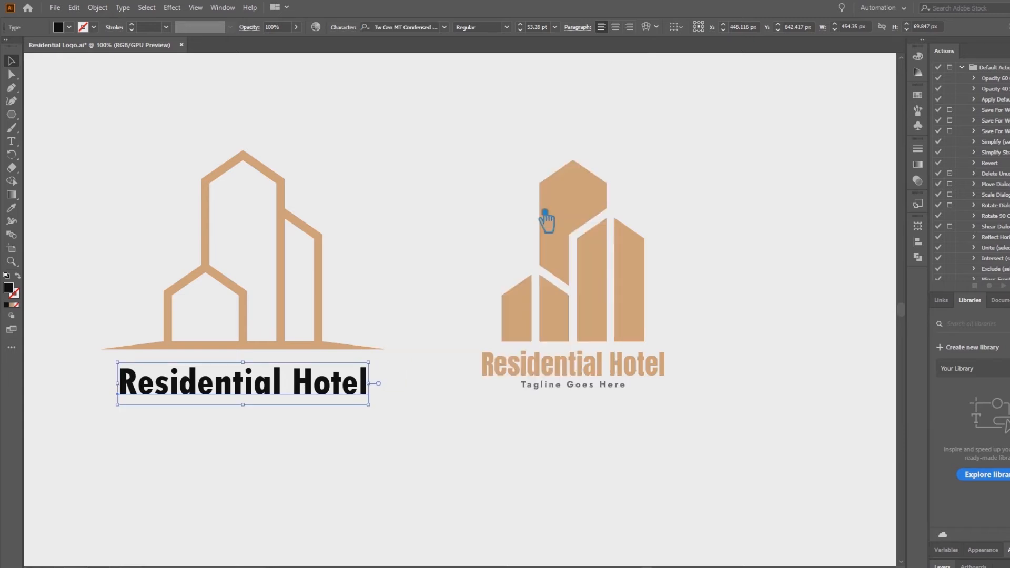
- Move the outlined logo's "Residential Hotel" text up and slightly left, close beneath the building's base line
mouse_move(306, 400)
mouse_down()
mouse_move(298, 379)
mouse_move(298, 389)
mouse_up()
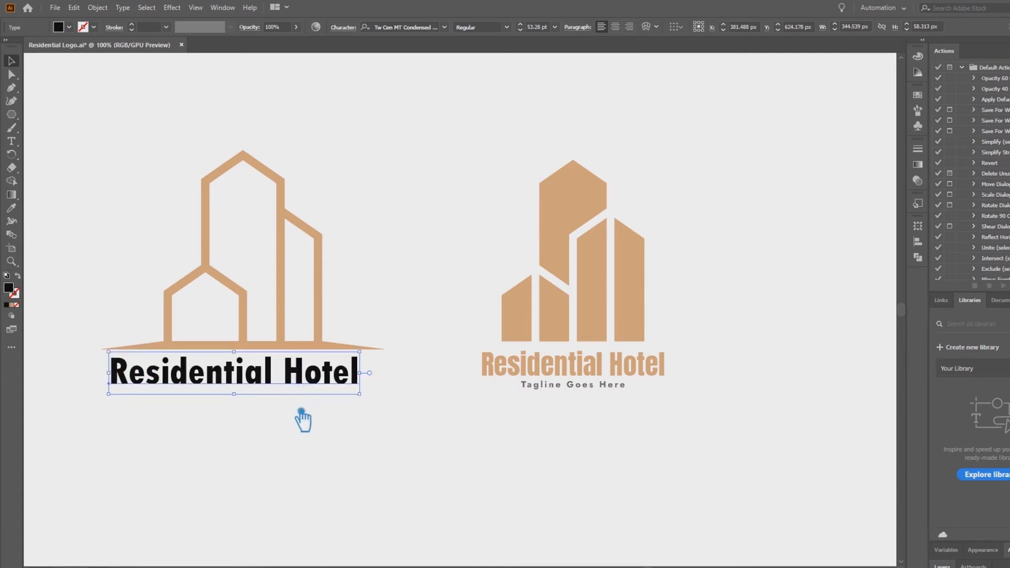
click(308, 425)
click(301, 381)
- Copy the solid logo's "Tagline Goes Here" text to just beneath the outlined logo's name
click(591, 394)
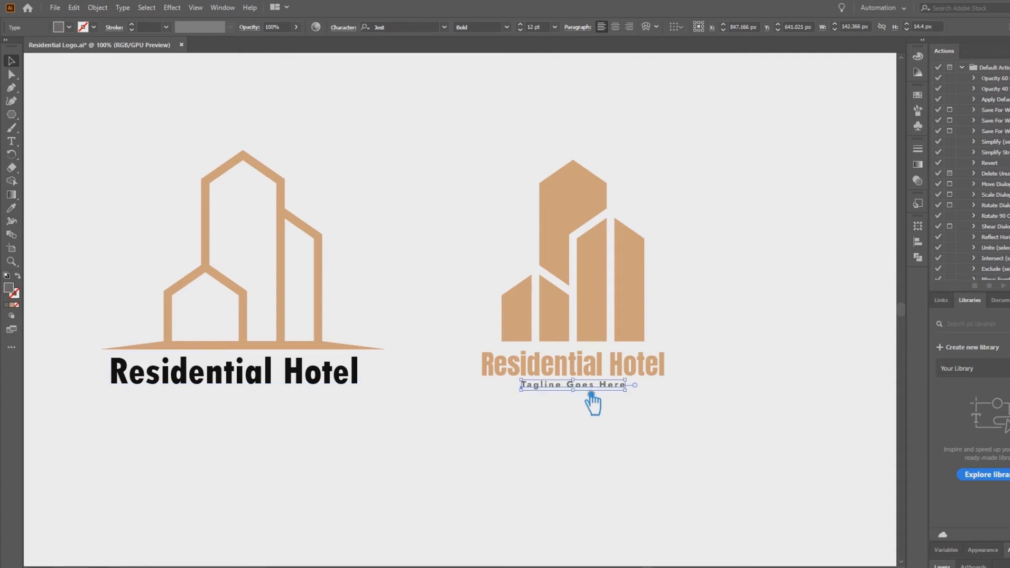
drag(591, 395, 242, 405)
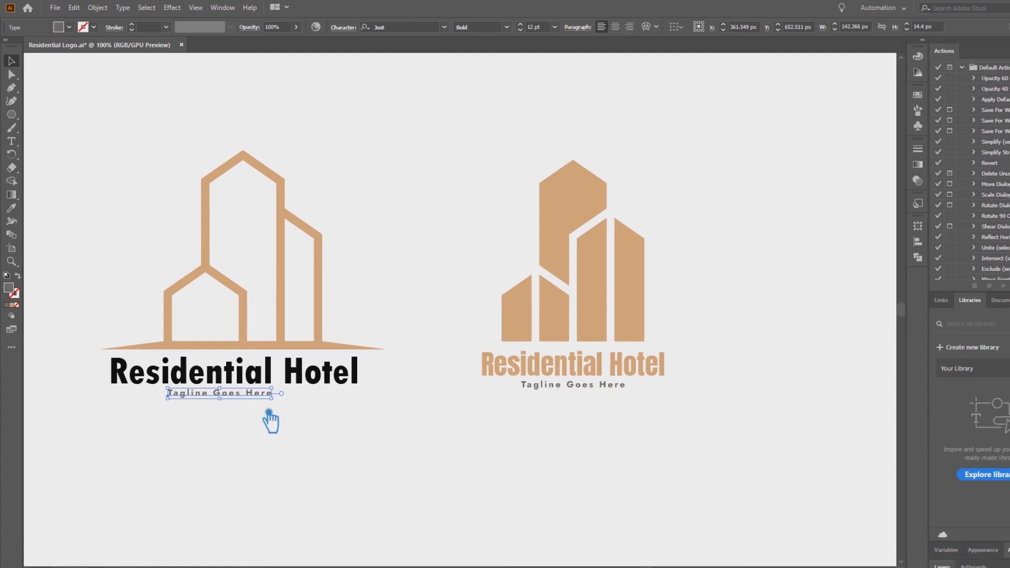
click(279, 381)
- Set the font of the outlined logo's tagline to Gilroy in the Bold weight
click(240, 399)
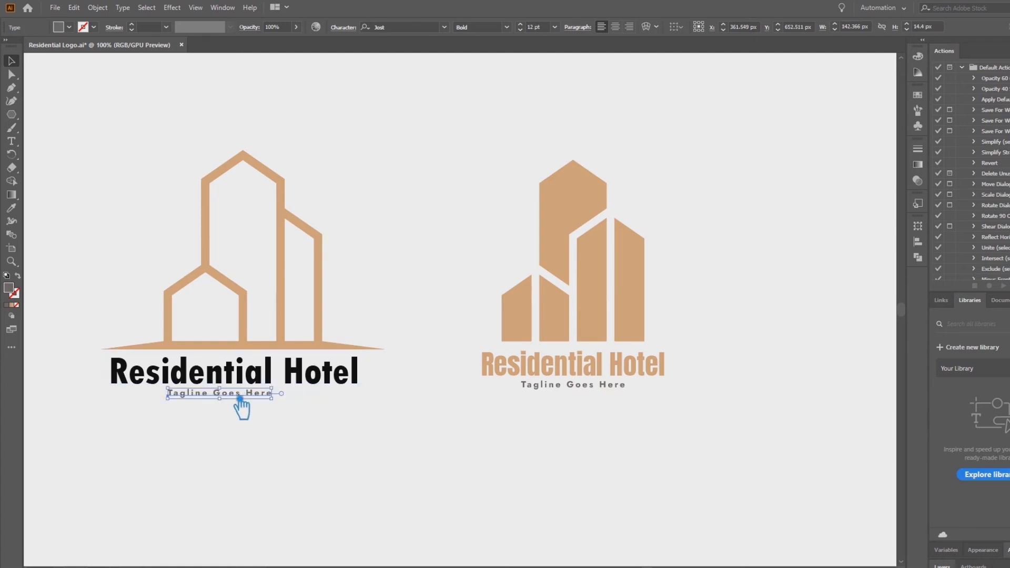
click(405, 28)
text(gil)
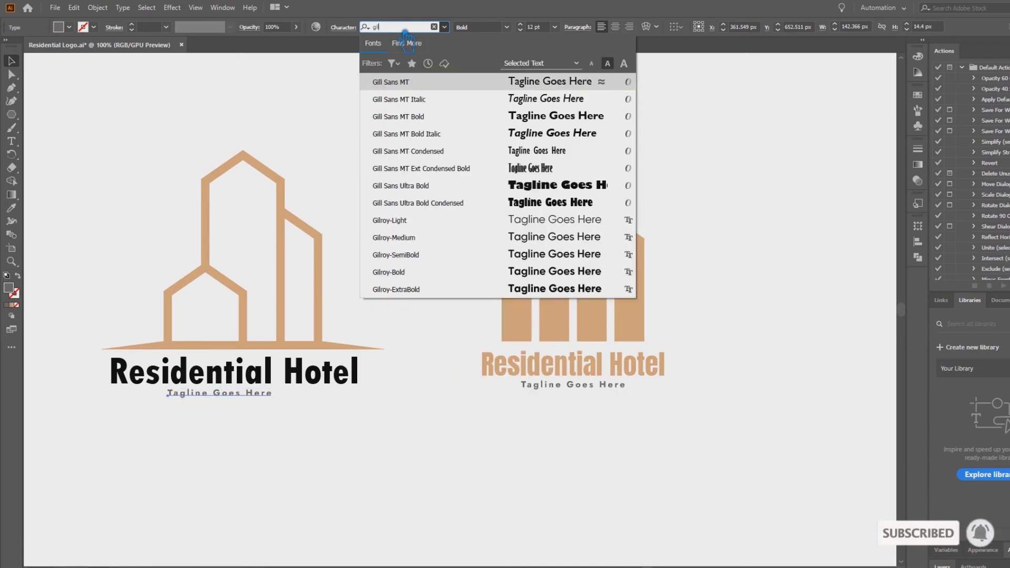
text(ro)
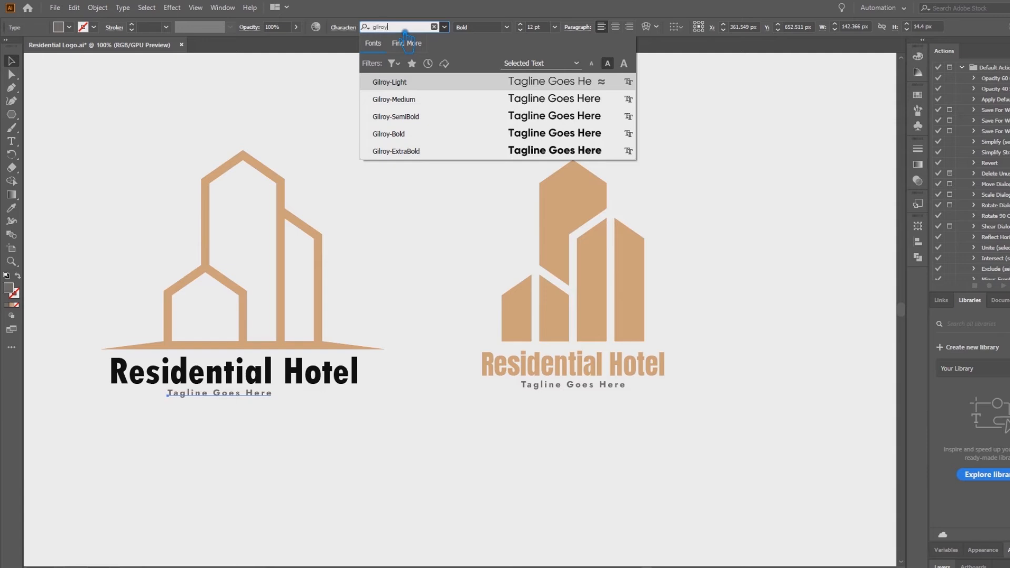
text(y)
key(Return)
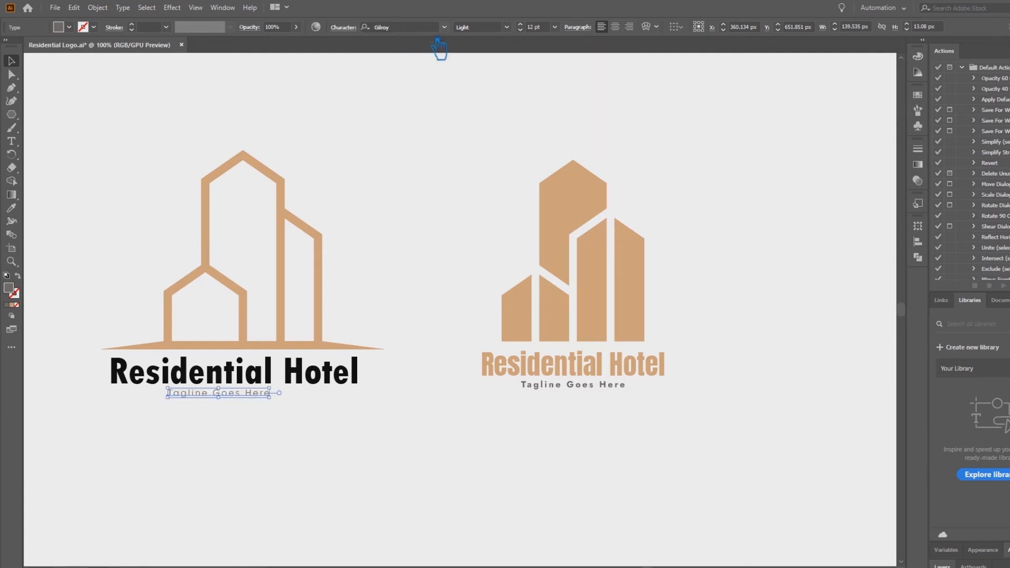
click(496, 32)
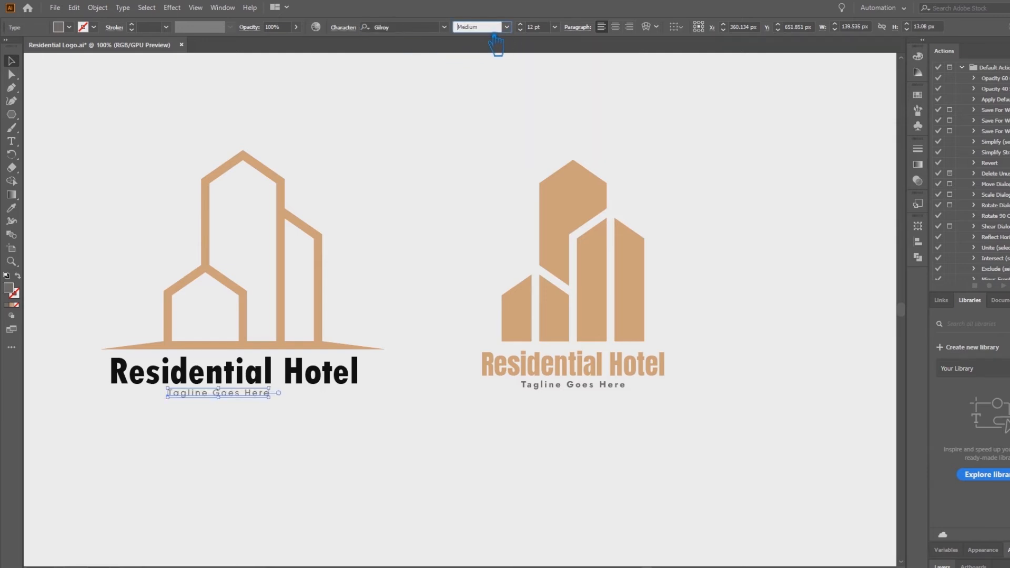
click(507, 27)
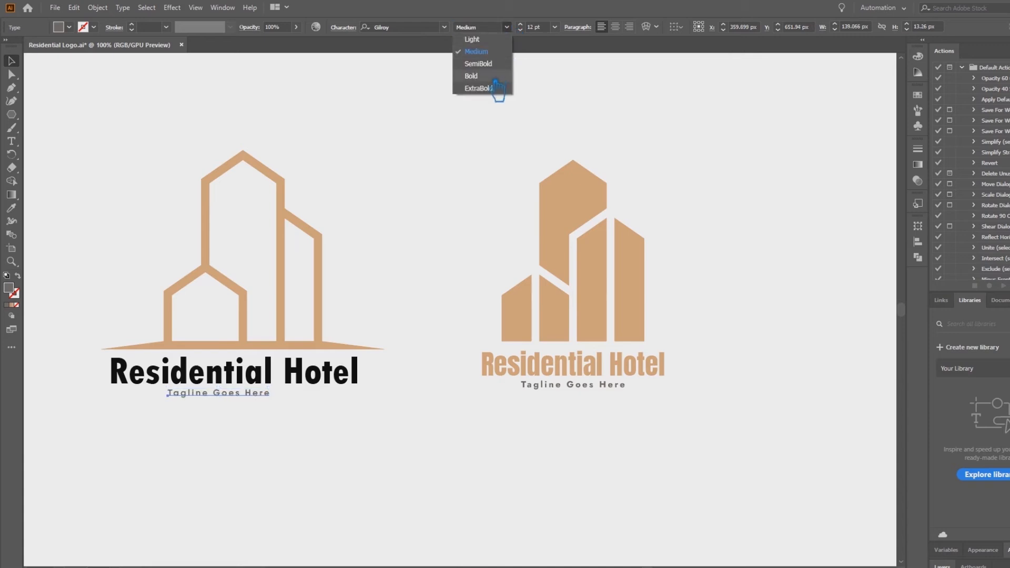
click(494, 77)
click(451, 174)
- Enlarge the outlined logo's tagline proportionally and position it just beneath the "Residential Hotel" text
click(266, 394)
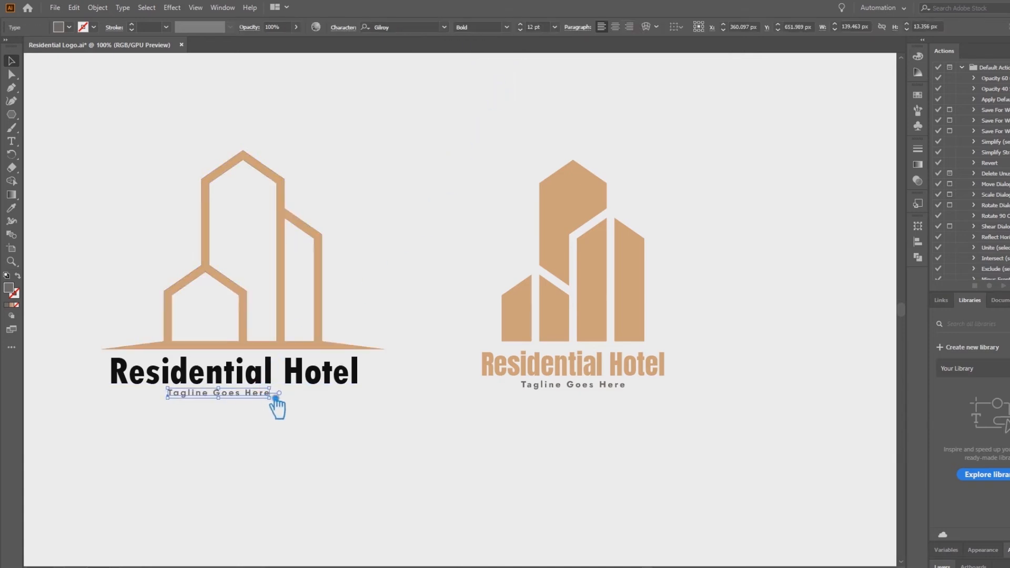
mouse_move(287, 393)
mouse_down()
mouse_move(302, 420)
mouse_move(273, 402)
mouse_up()
click(295, 419)
click(354, 410)
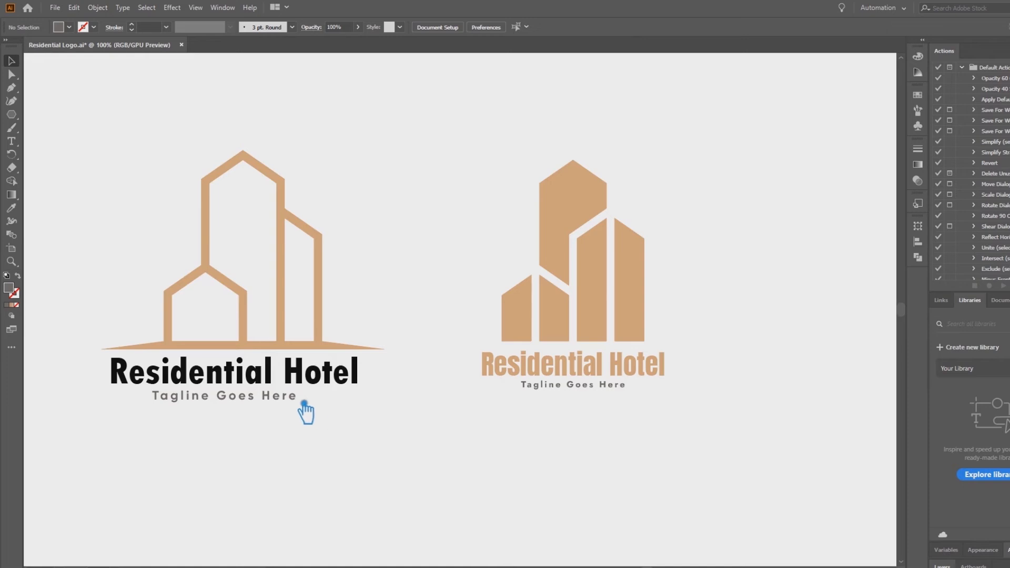
- Recolour the outlined logo's "Residential Hotel" text by sampling the tan of its building mark with the Eyedropper
click(275, 383)
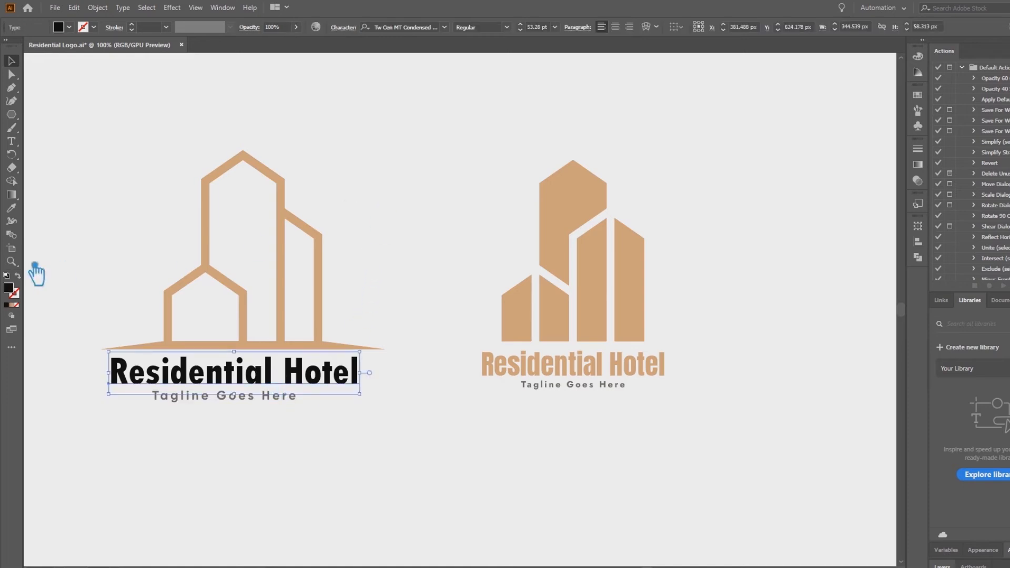
click(12, 209)
click(249, 160)
key(v)
click(358, 164)
- Align the outlined logo's building mark, name and tagline to a common horizontal centre
drag(362, 467, 108, 167)
click(375, 27)
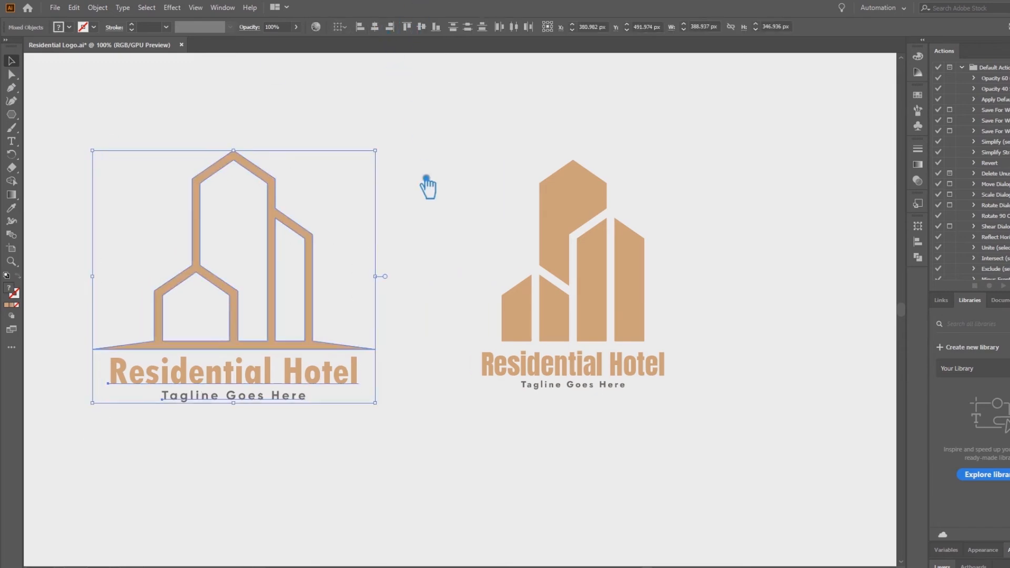
click(428, 195)
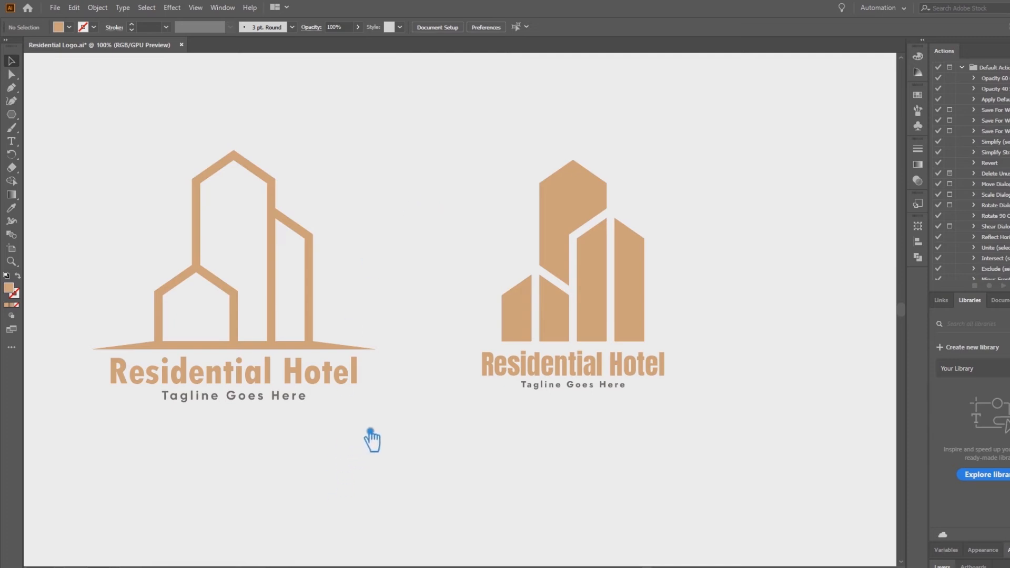
- Fine-tune the vertical positions of the outlined logo's name and tagline, placing both slightly lower beneath the building mark
click(242, 390)
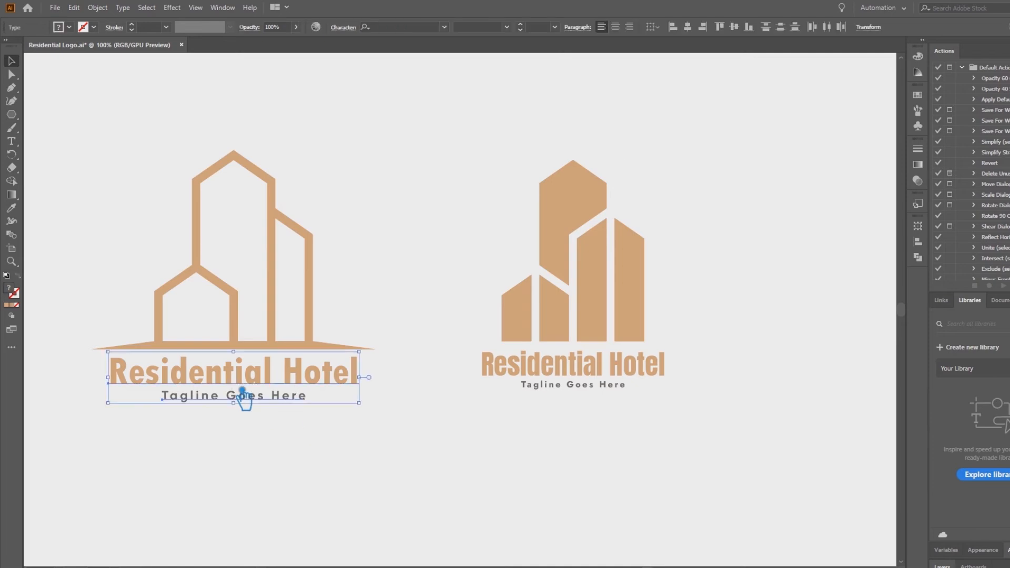
click(253, 407)
key(Up)
key(Up)
drag(368, 432, 204, 391)
key(Down)
key(Down)
key(Down)
key(Down)
click(337, 439)
- Group the outlined logo's building mark, name and tagline, and move the group closer to the solid logo
drag(390, 453, 135, 180)
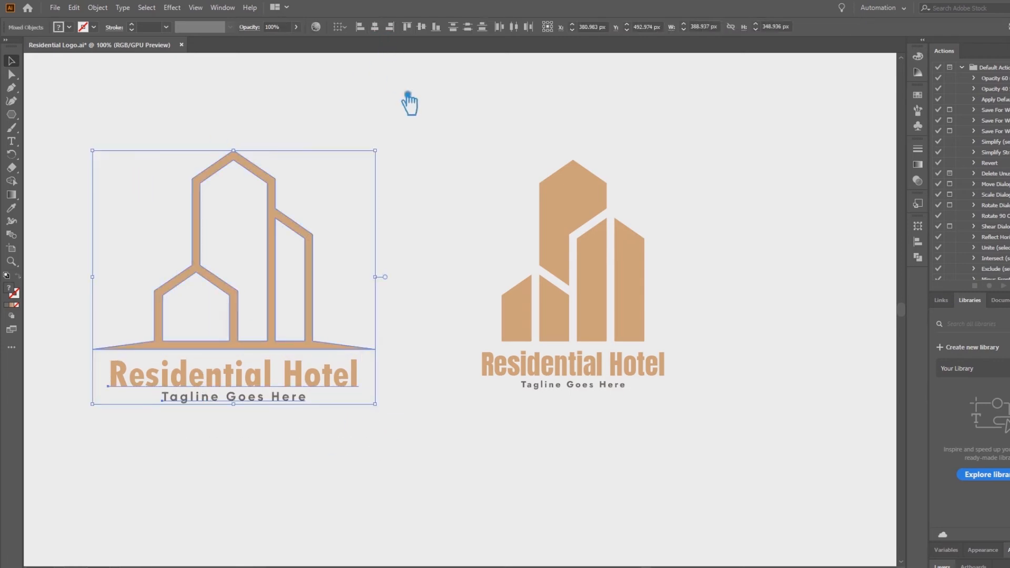
click(440, 187)
drag(368, 440, 117, 200)
key(ctrl+g)
click(397, 236)
drag(311, 275, 435, 281)
- Nudge the solid logo's name and tagline slightly down, widening the gap between the two lines
click(615, 363)
click(681, 411)
click(594, 388)
drag(639, 420, 530, 367)
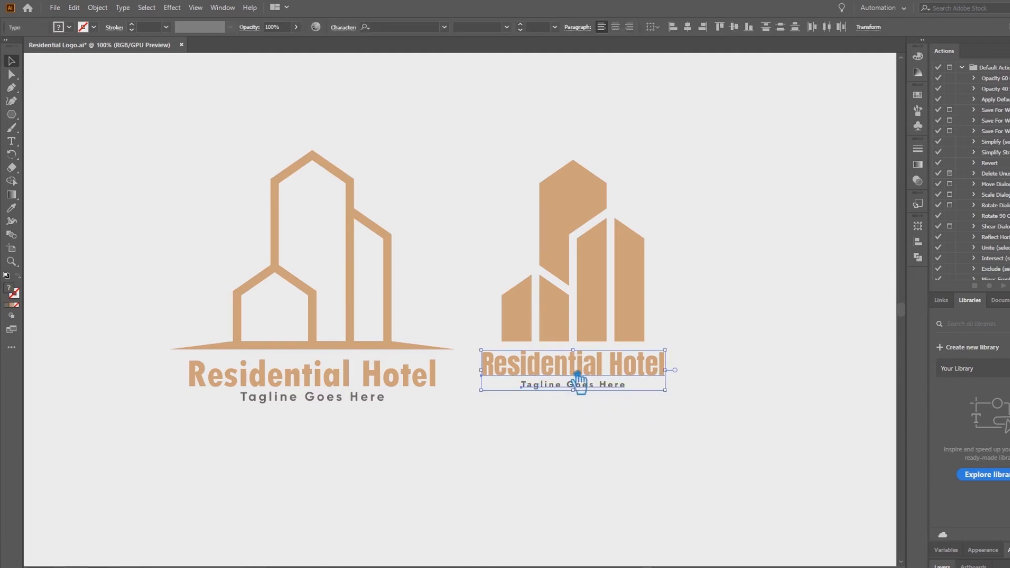
click(586, 406)
click(605, 388)
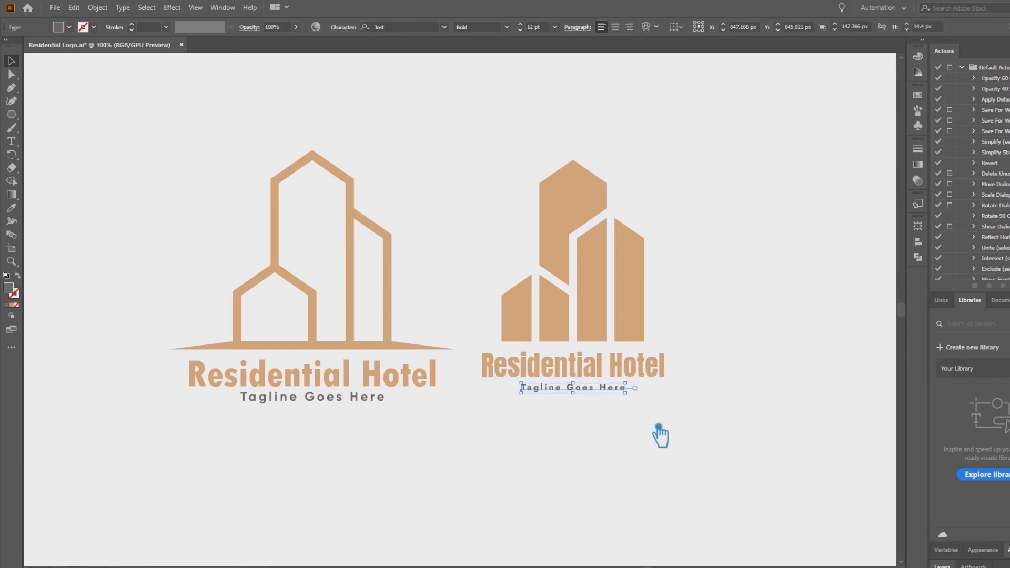
- Group the horizontally centred mark, name and tagline of the solid logo, and enlarge the group slightly
drag(660, 436, 516, 219)
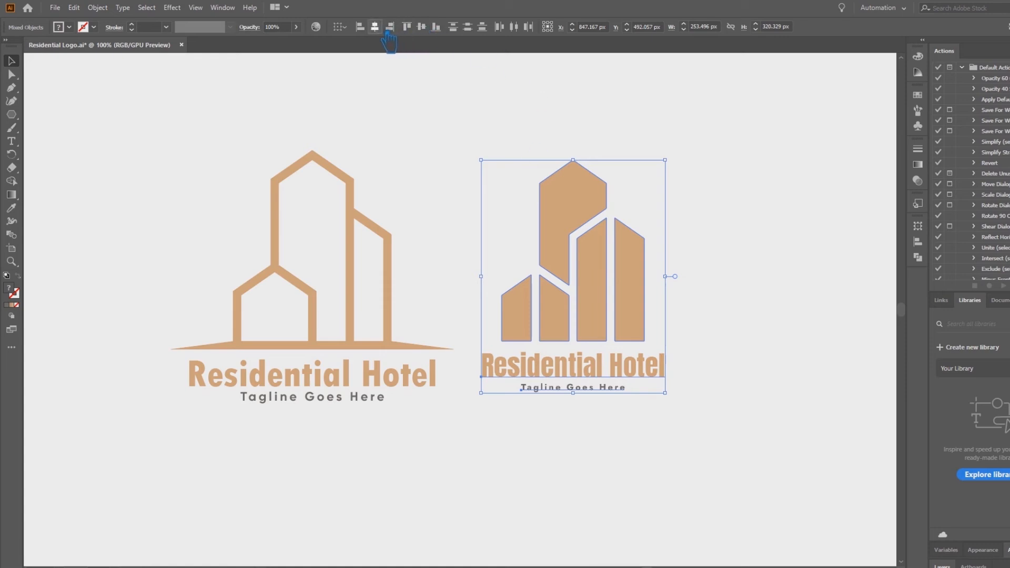
drag(684, 433, 497, 213)
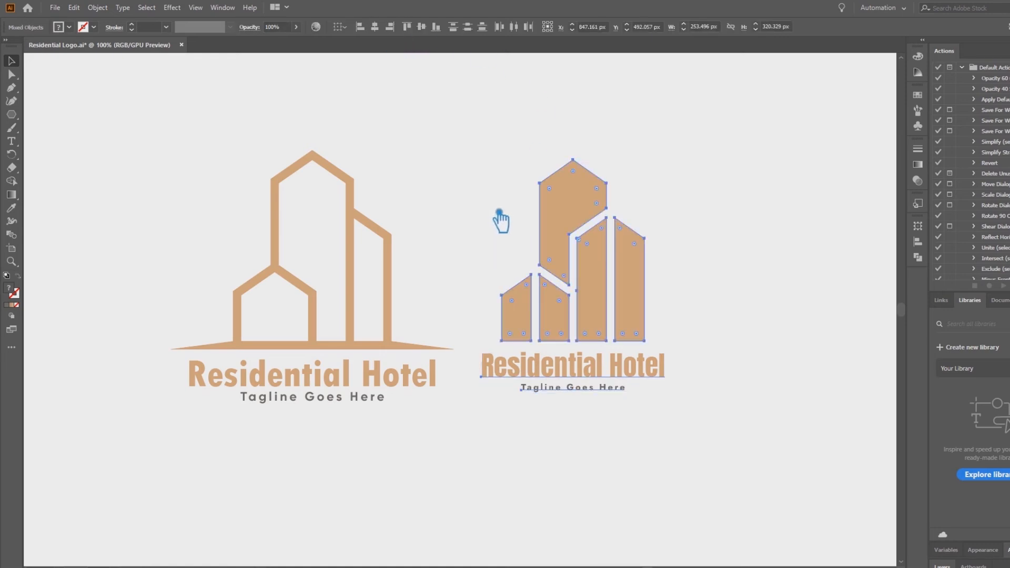
key(ctrl+g)
drag(673, 396, 685, 401)
click(672, 436)
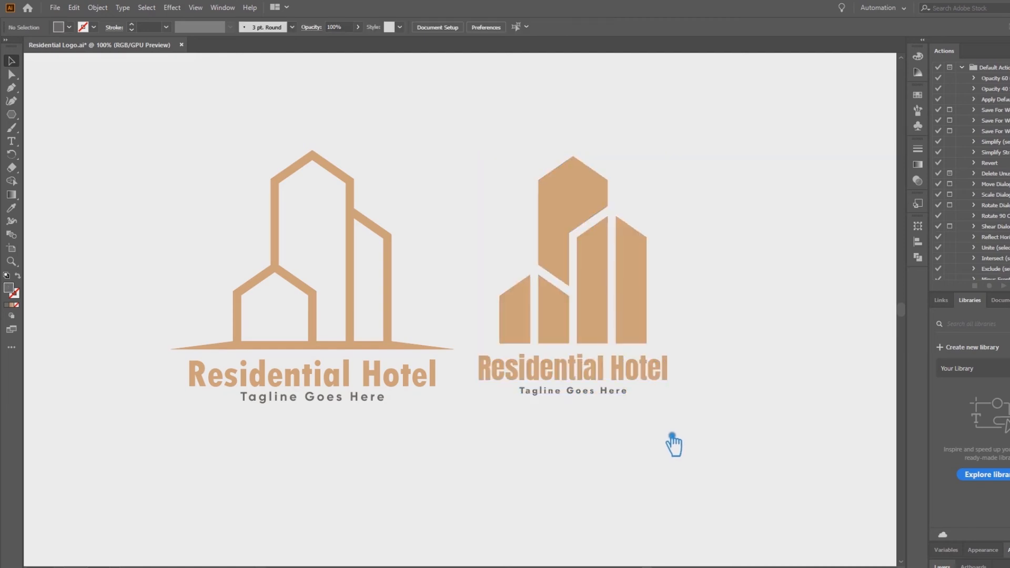
- Copy the solid logo's Anton Regular lettering onto the outlined logo's name with the Eyedropper, and increase its font size
click(624, 375)
click(569, 447)
key(a)
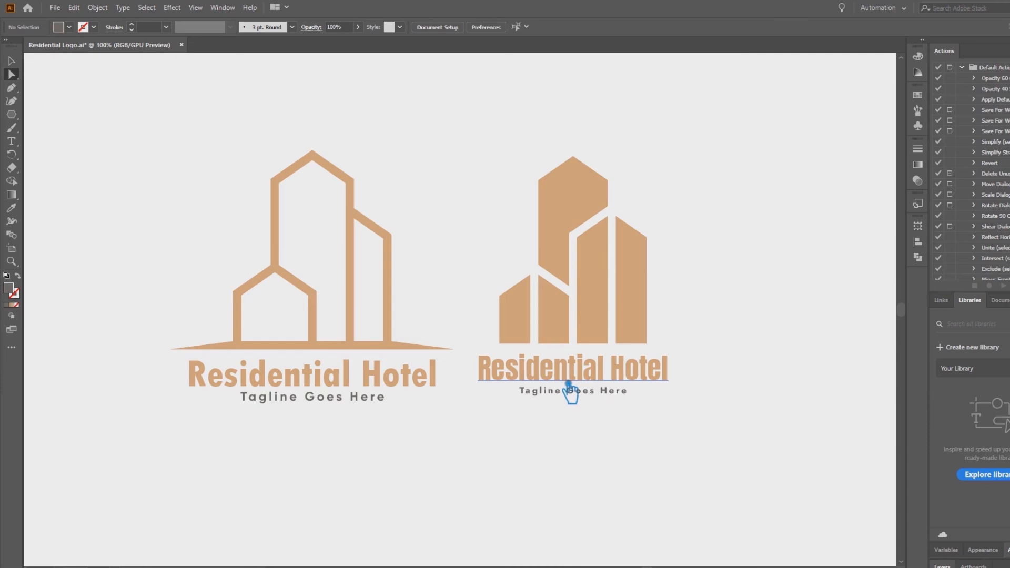
click(351, 379)
click(11, 208)
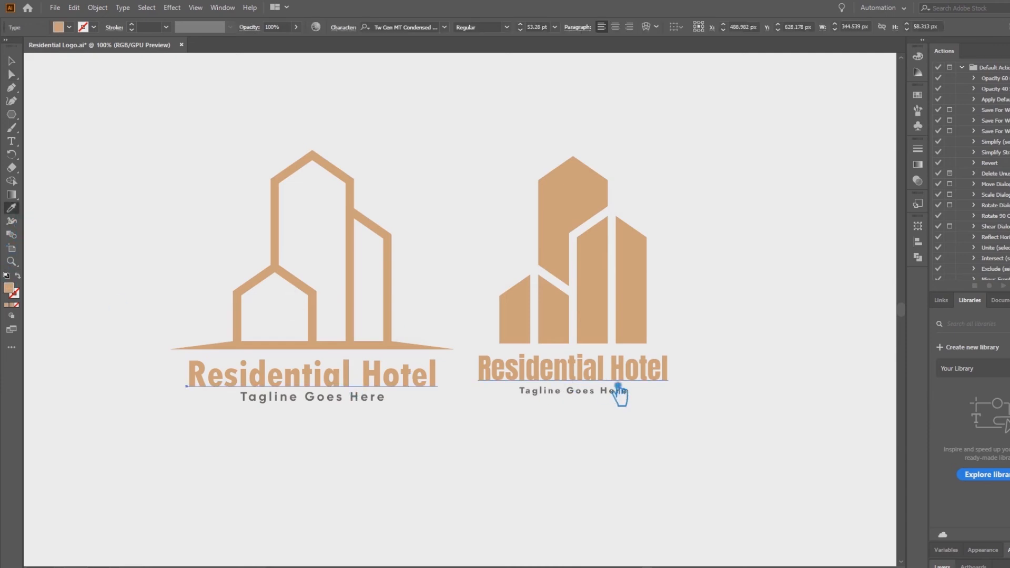
click(585, 375)
click(12, 60)
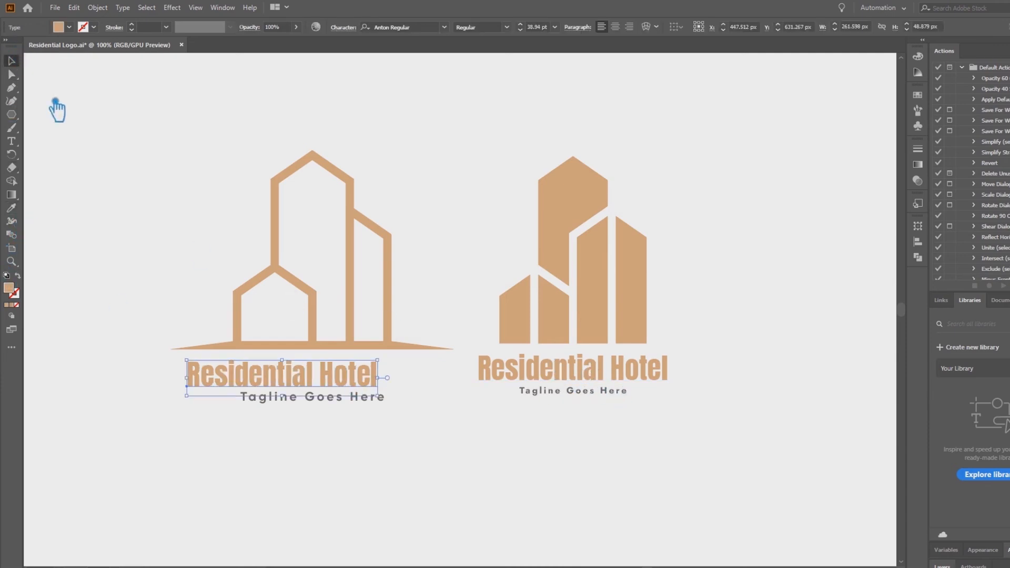
scroll(532, 29, up, 8)
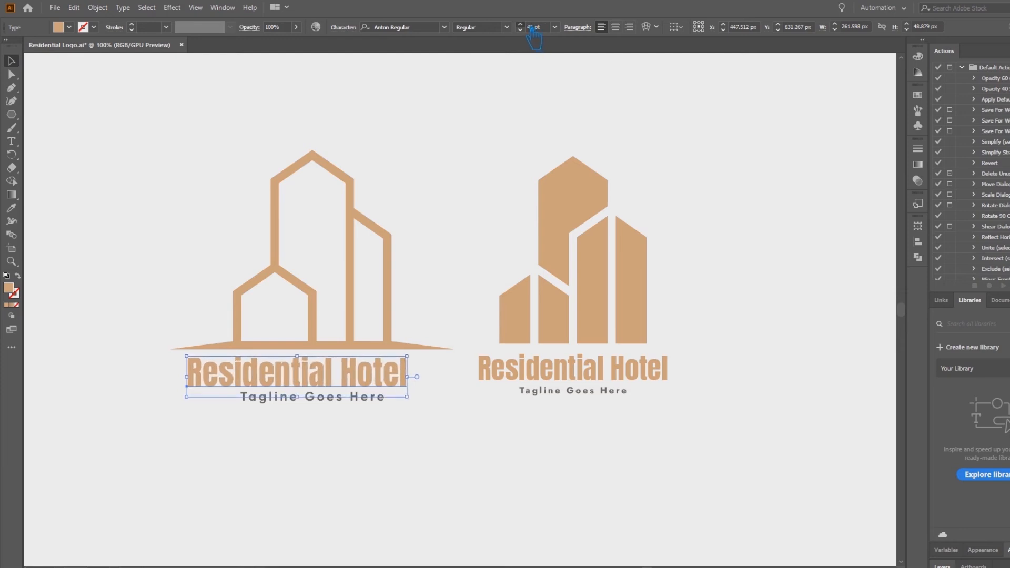
- Align the outlined logo's building mark, name and tagline to a common horizontal centre again and group them
click(388, 399)
click(425, 437)
click(365, 397)
right_click(371, 403)
click(394, 466)
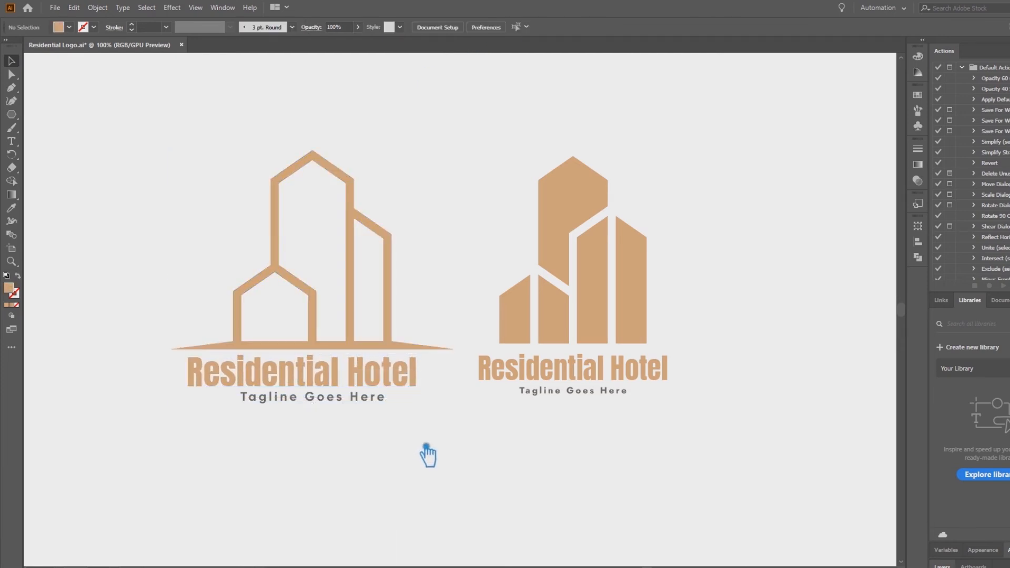
click(376, 27)
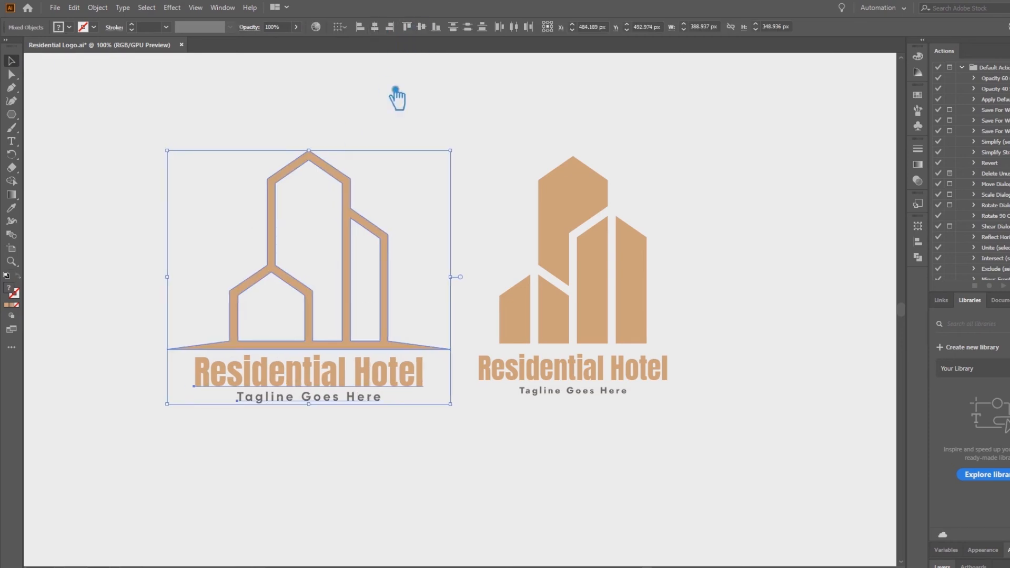
click(468, 155)
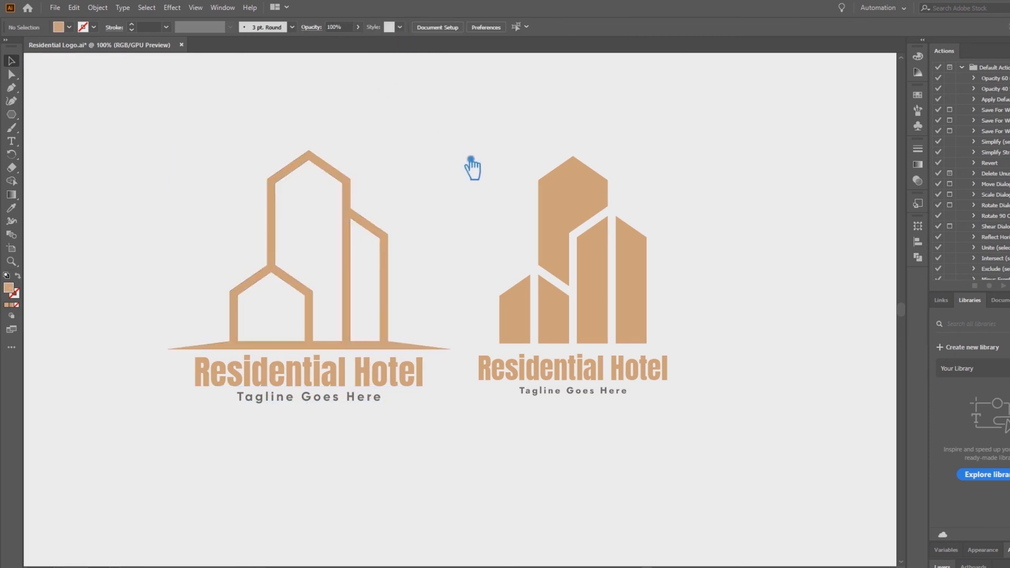
drag(424, 444, 206, 164)
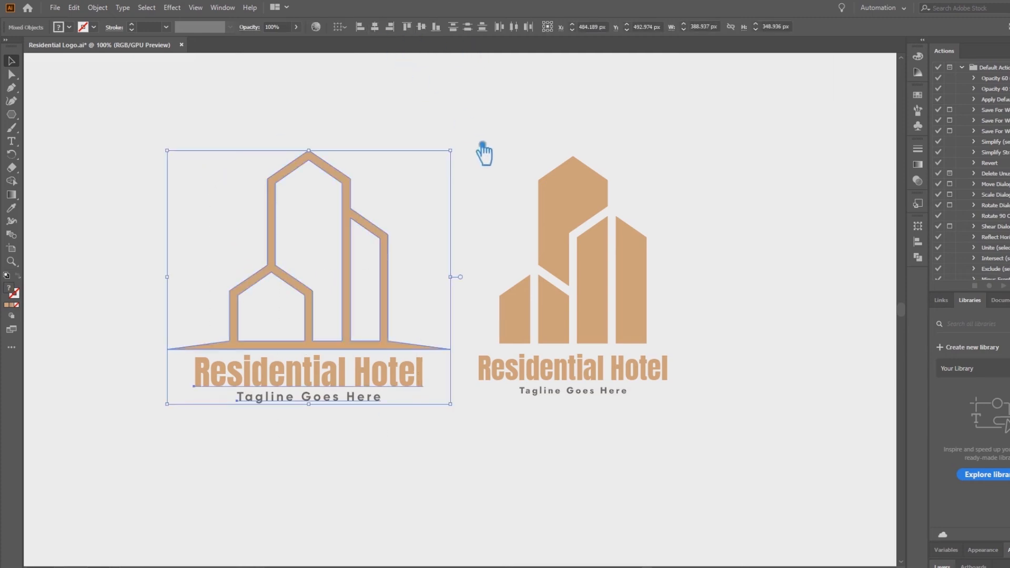
key(ctrl+g)
click(468, 187)
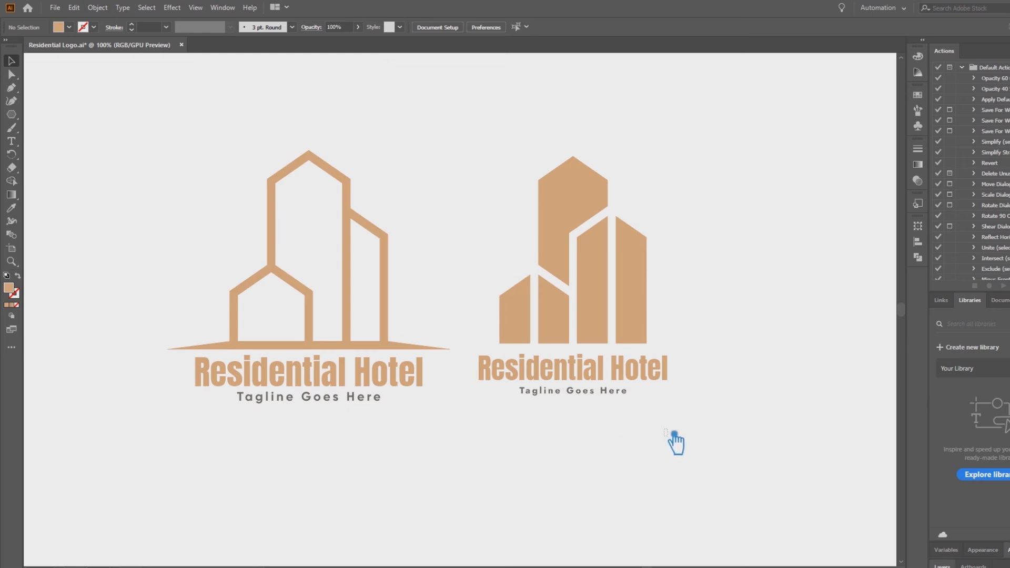
- Enlarge the whole solid logo proportionally about its centre
click(558, 290)
drag(678, 400, 702, 423)
click(631, 465)
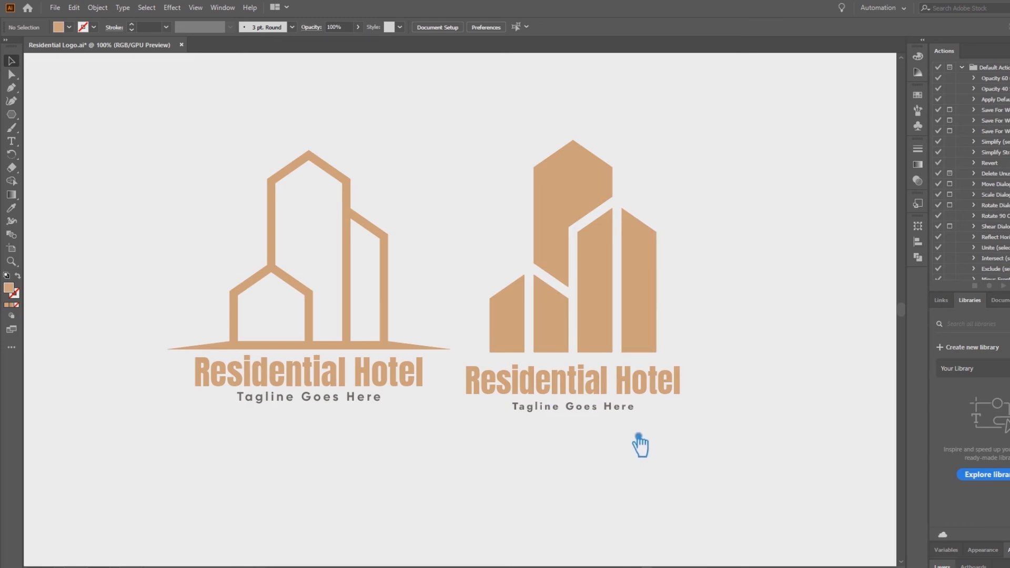
- Ungroup the solid logo so its building mark, name and tagline can be edited separately
key(a)
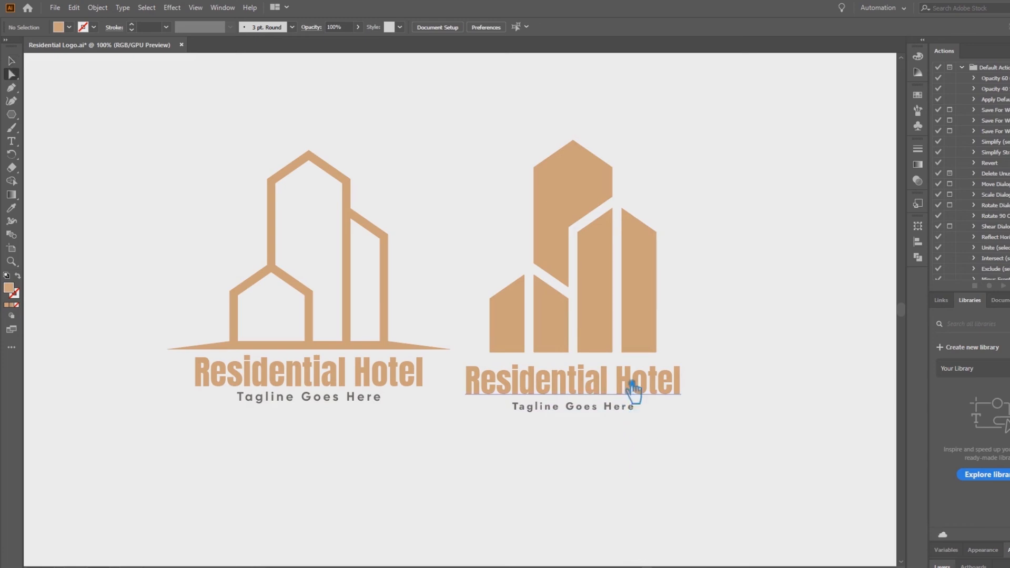
click(638, 286)
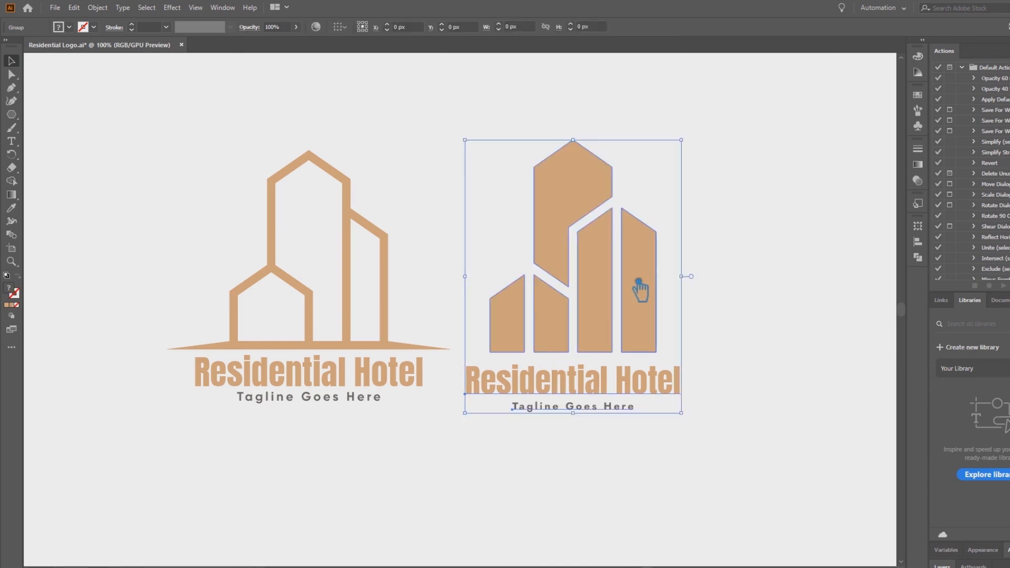
right_click(640, 284)
click(681, 370)
click(724, 315)
- Fill the solid logo's building mark with a teal green using the Color Picker
click(534, 264)
double_click(9, 289)
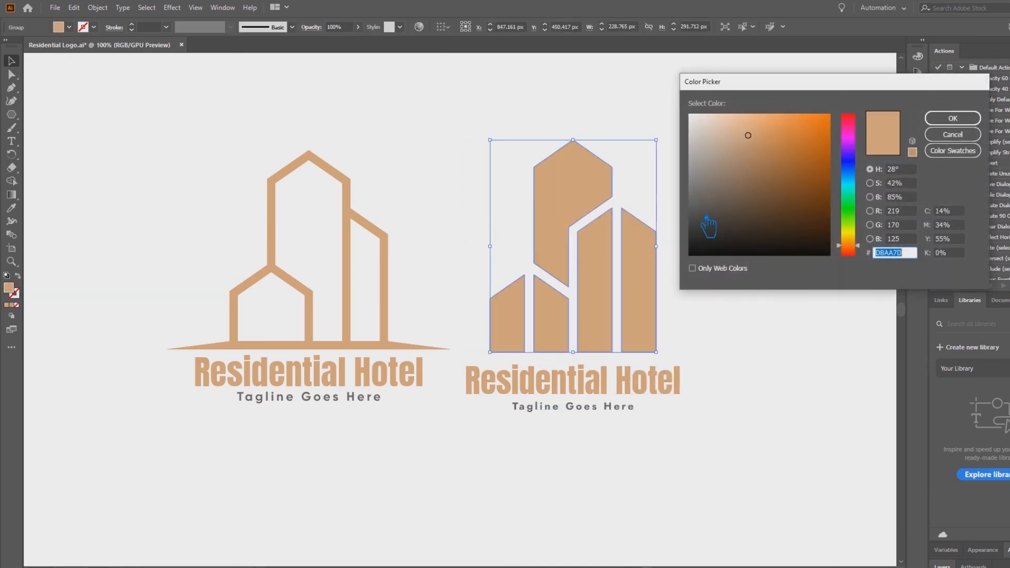
click(858, 184)
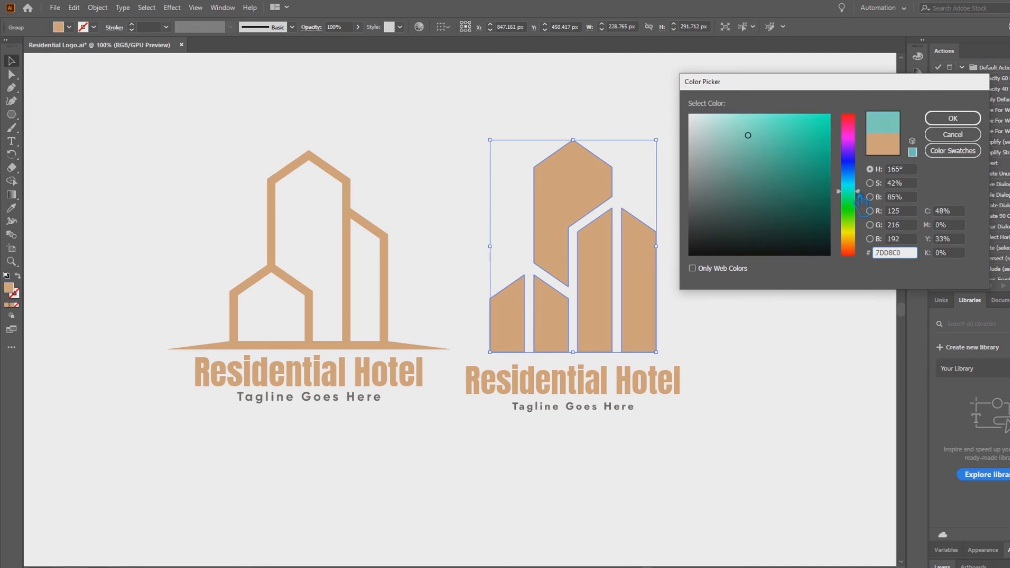
drag(778, 152, 765, 133)
click(953, 118)
click(756, 284)
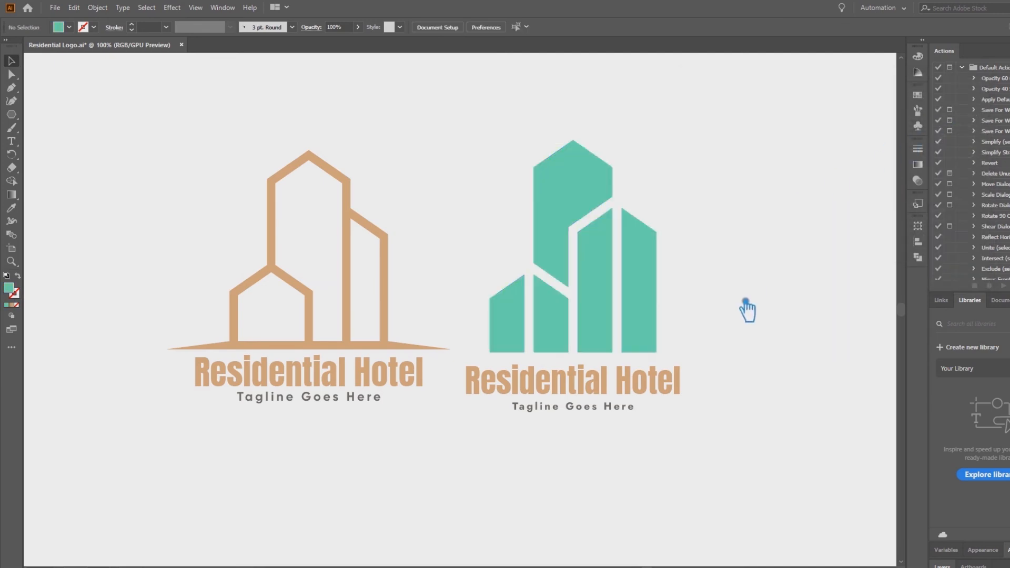
- Recolour the solid logo's name and tagline by sampling the teal of its building mark with the Eyedropper
click(617, 388)
click(24, 226)
click(575, 215)
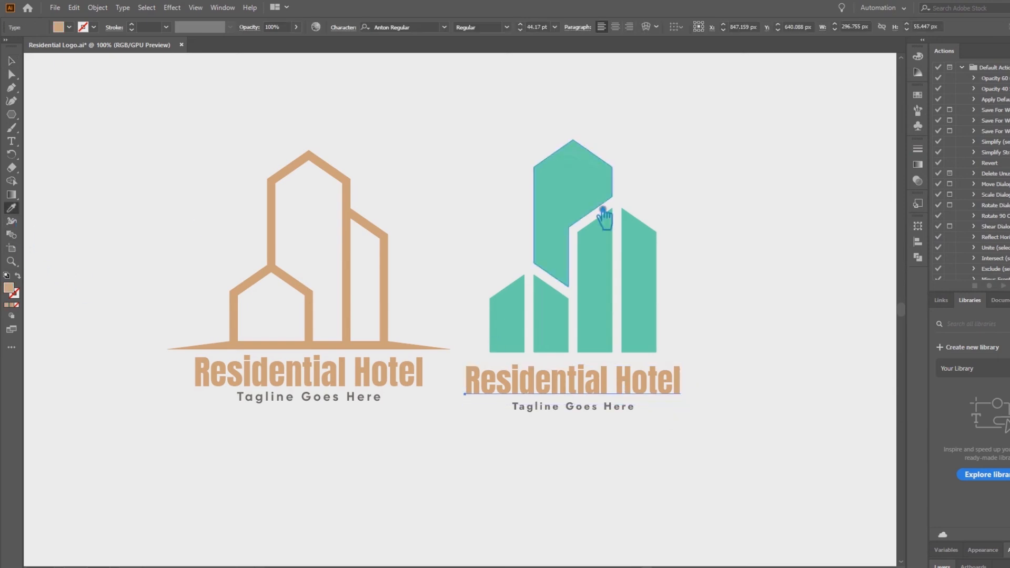
click(20, 65)
click(550, 409)
click(11, 207)
click(584, 273)
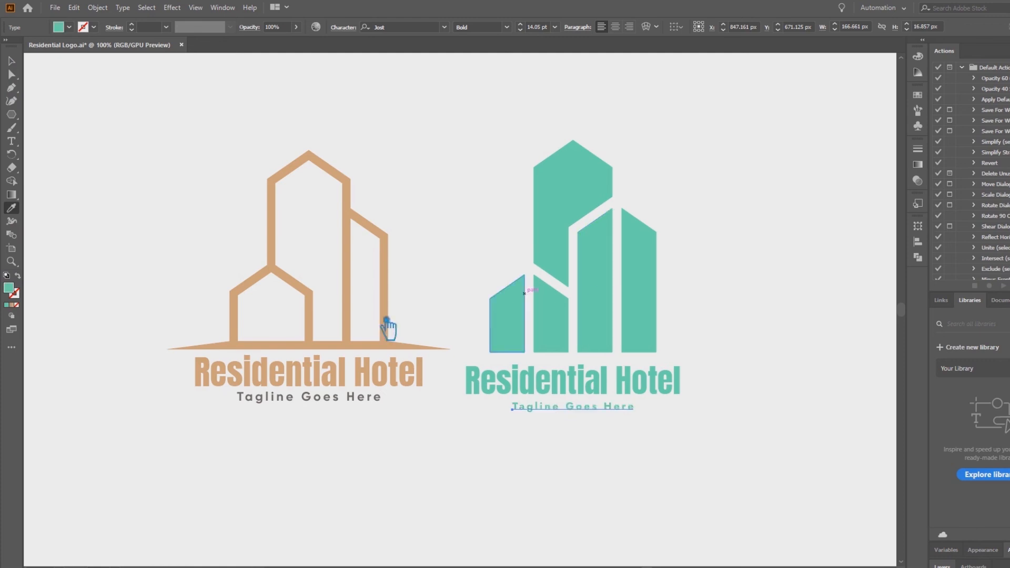
- Set the fill of the solid logo's tagline to the muted grey #78827D
double_click(9, 288)
drag(720, 234, 697, 196)
click(951, 118)
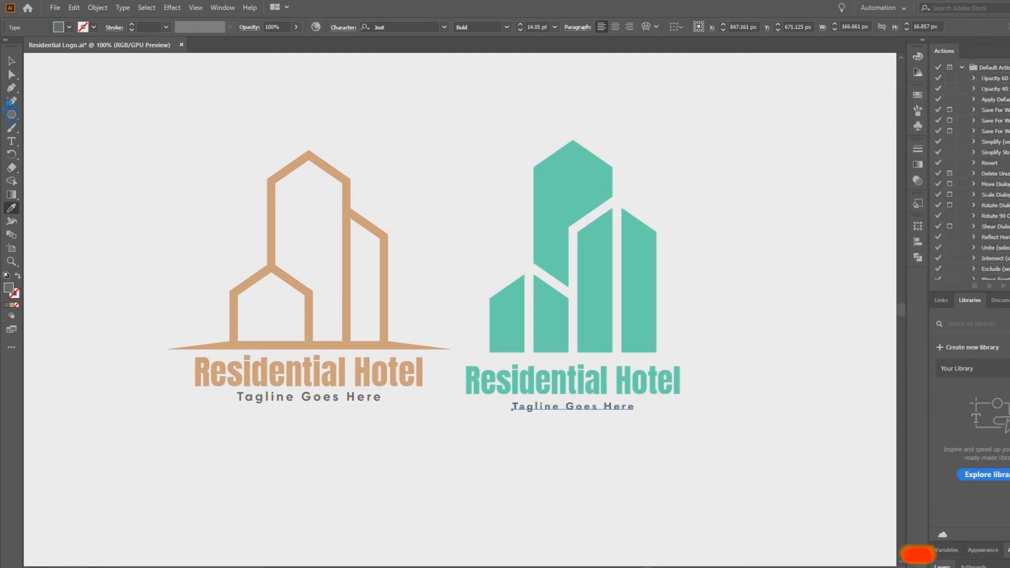
key(v)
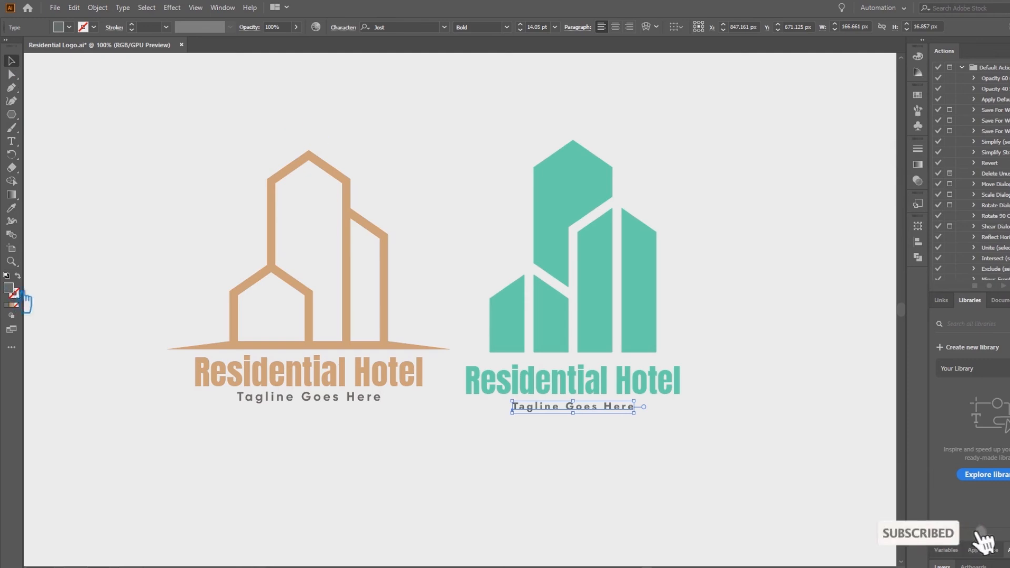
double_click(9, 289)
drag(732, 216, 715, 193)
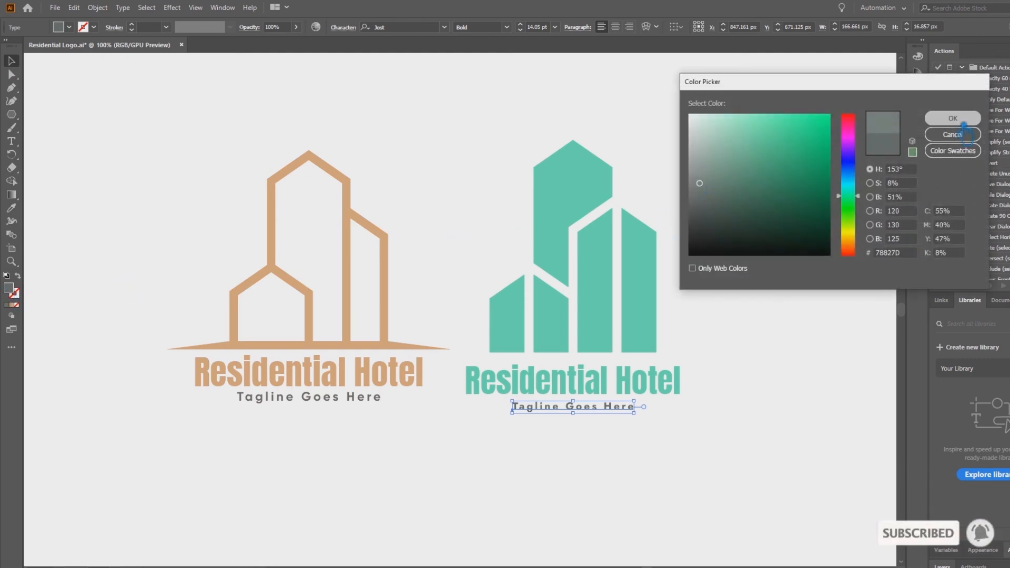
click(953, 118)
click(797, 218)
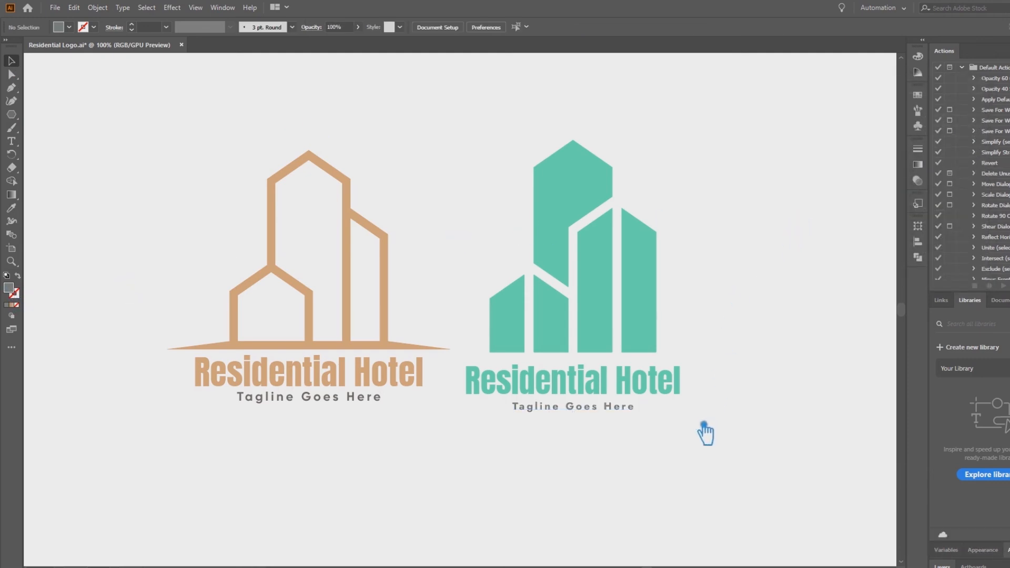
- Nudge the solid logo's tagline up 2 px towards its name
click(593, 414)
key(Up)
key(Up)
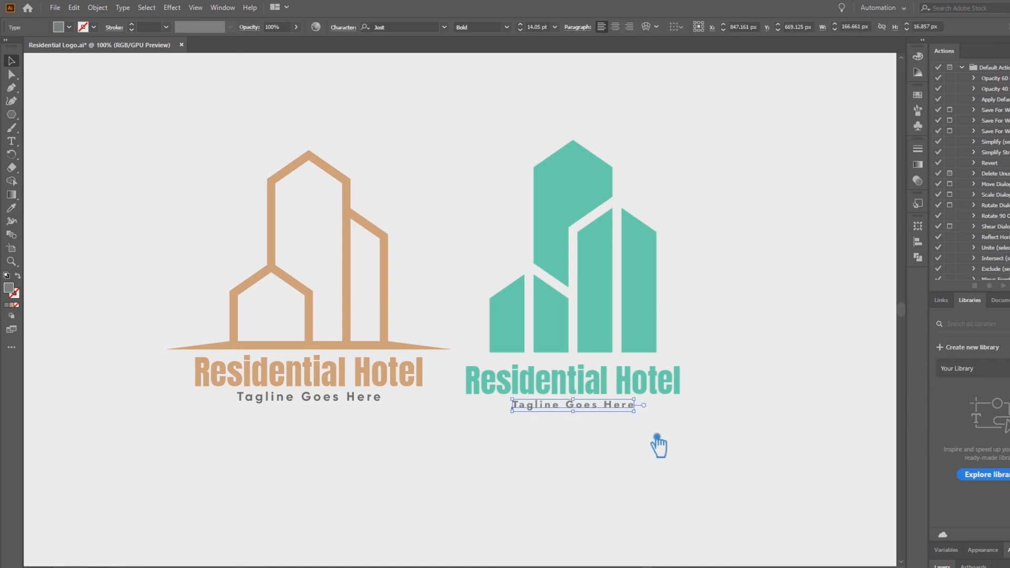
click(624, 448)
- Nudge the outlined logo's tagline down 2 px without moving the rest of its group
click(343, 406)
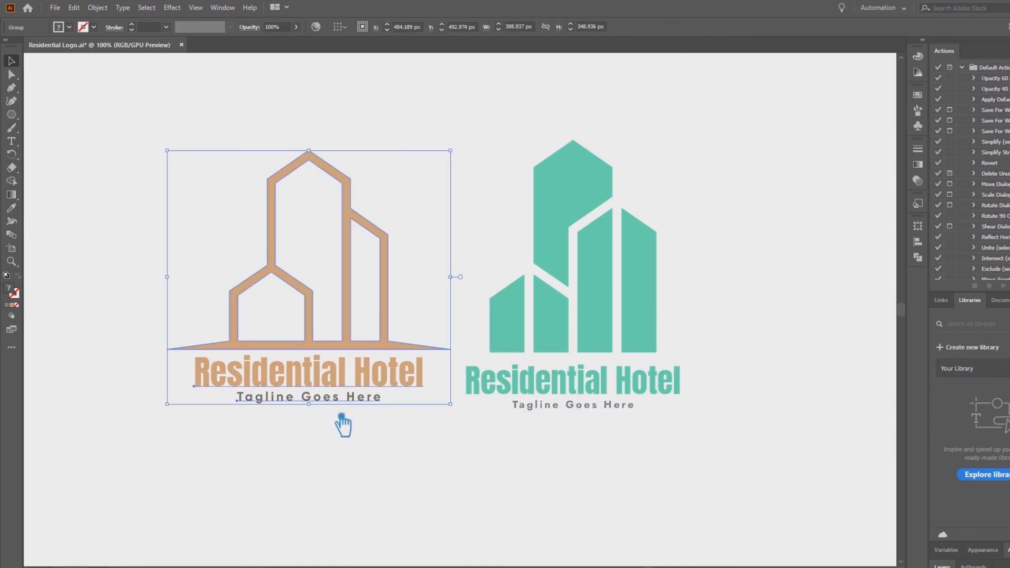
click(342, 416)
key(a)
click(339, 405)
key(Down)
key(Down)
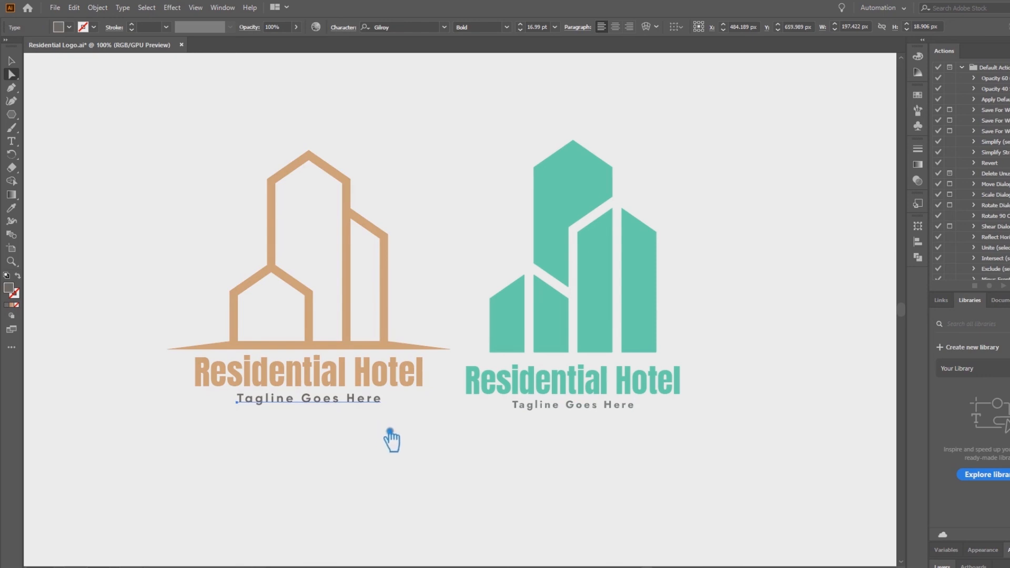
click(479, 434)
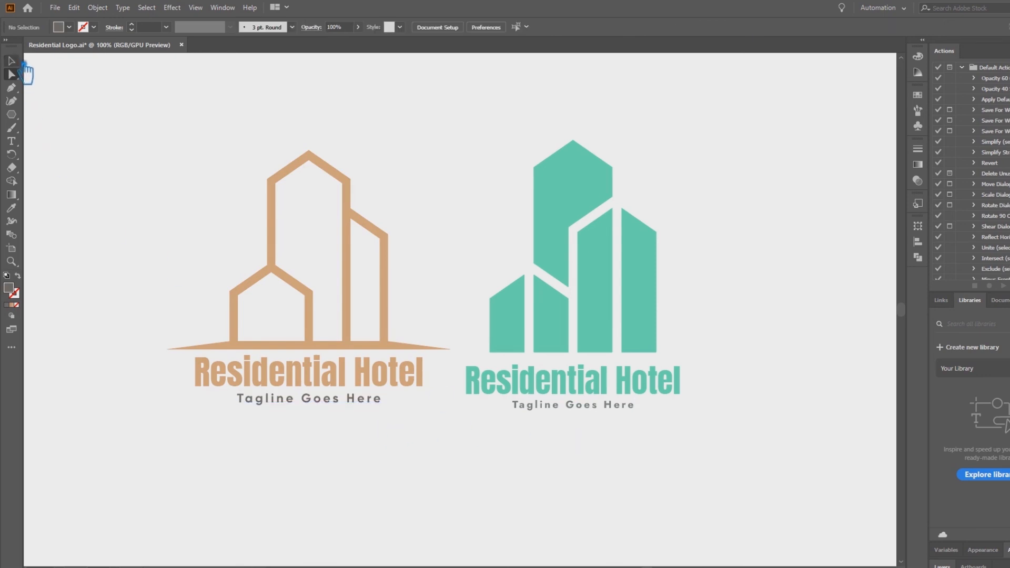
- Nudge the solid logo's name and tagline up, closer to the base of the building mark
click(24, 63)
click(509, 221)
click(792, 405)
click(525, 392)
key(Up)
key(Up)
key(Up)
key(Up)
key(Up)
key(Up)
key(Up)
key(Up)
click(700, 442)
- Align the solid logo's building mark, name and tagline to a common horizontal centre
drag(725, 447, 478, 163)
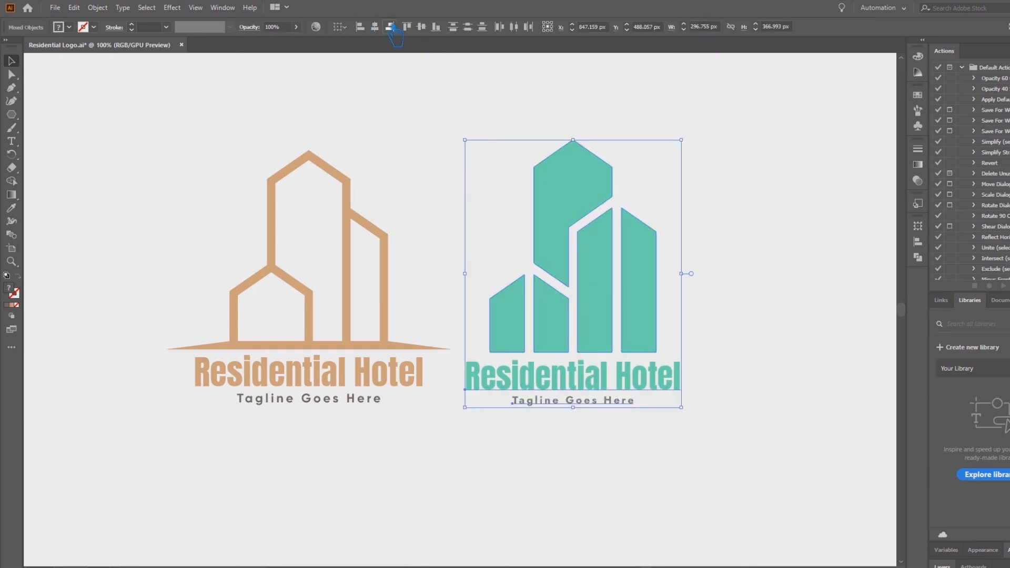
click(375, 27)
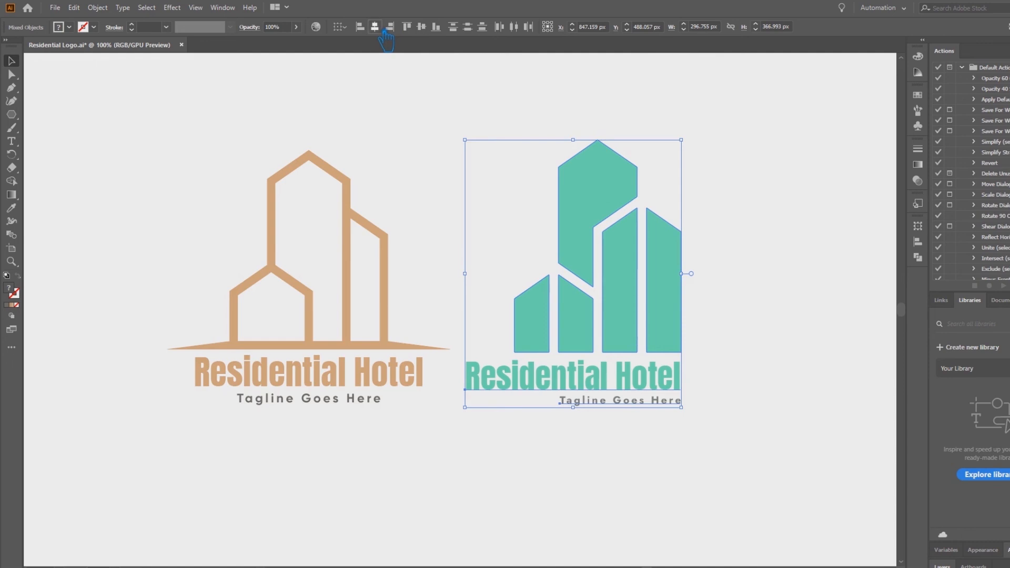
click(775, 412)
- Nudge the outlined logo's name and tagline slightly down, away from the base of the building mark
drag(418, 442, 123, 160)
click(278, 550)
click(331, 397)
click(345, 445)
key(a)
click(297, 378)
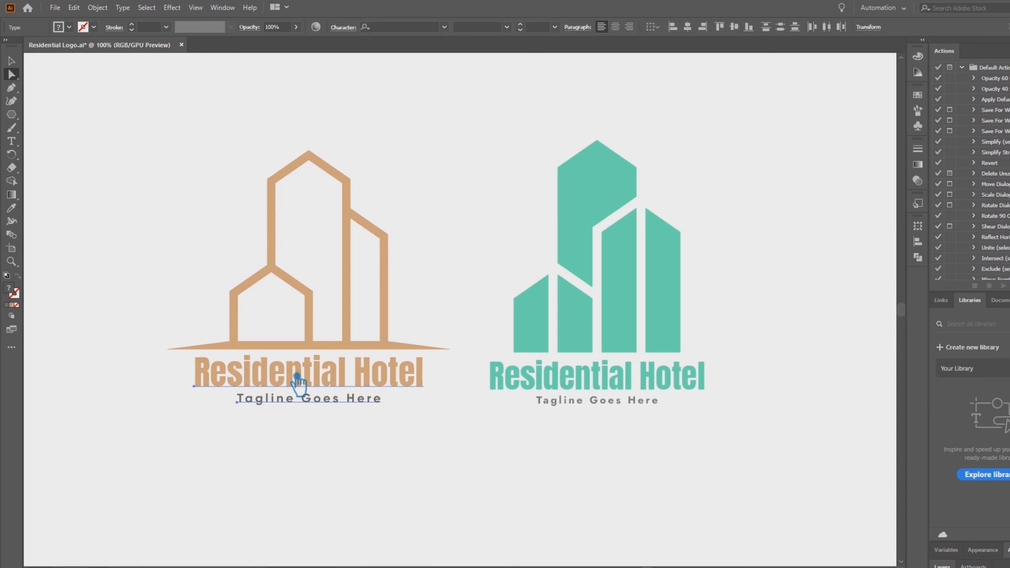
click(11, 61)
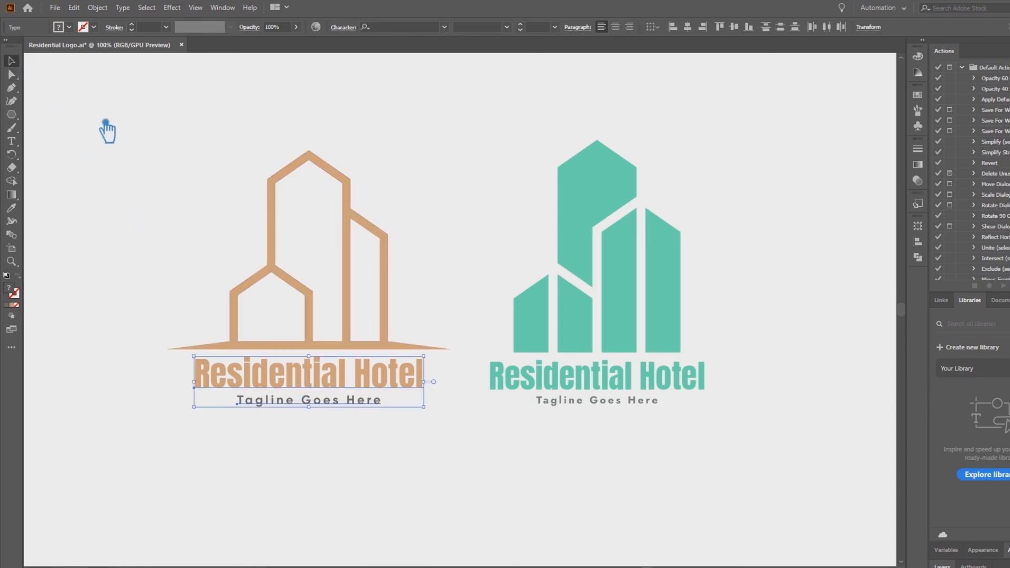
- Ungroup the outlined logo into its building mark, name and tagline, and open and close the alignment options
click(446, 460)
drag(446, 460, 127, 153)
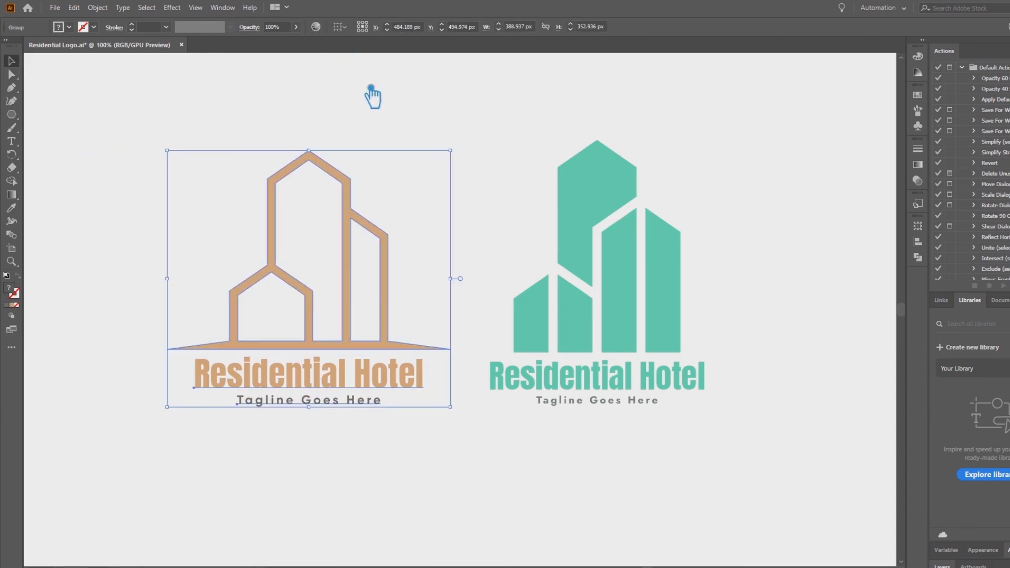
right_click(350, 286)
click(373, 373)
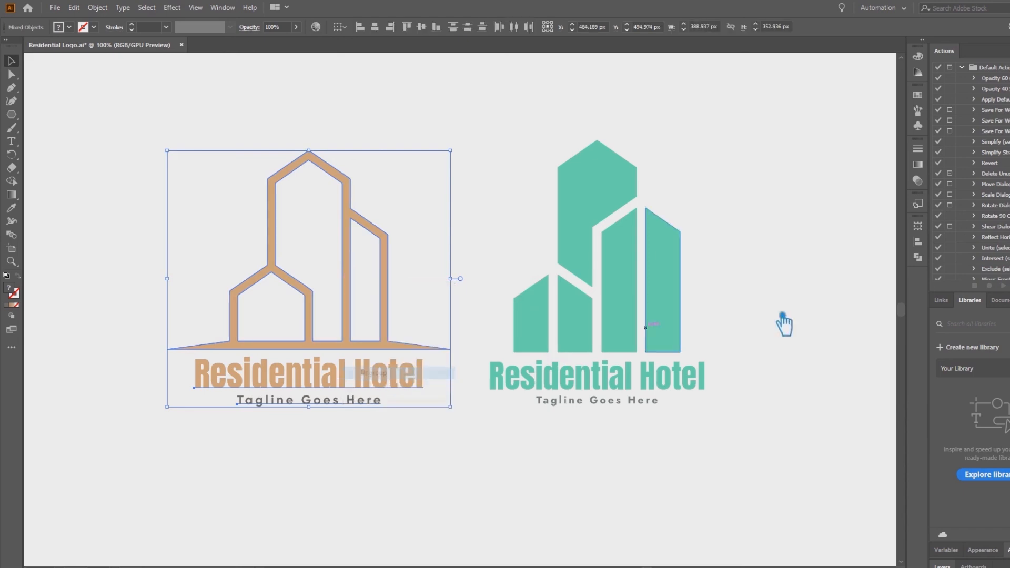
click(918, 241)
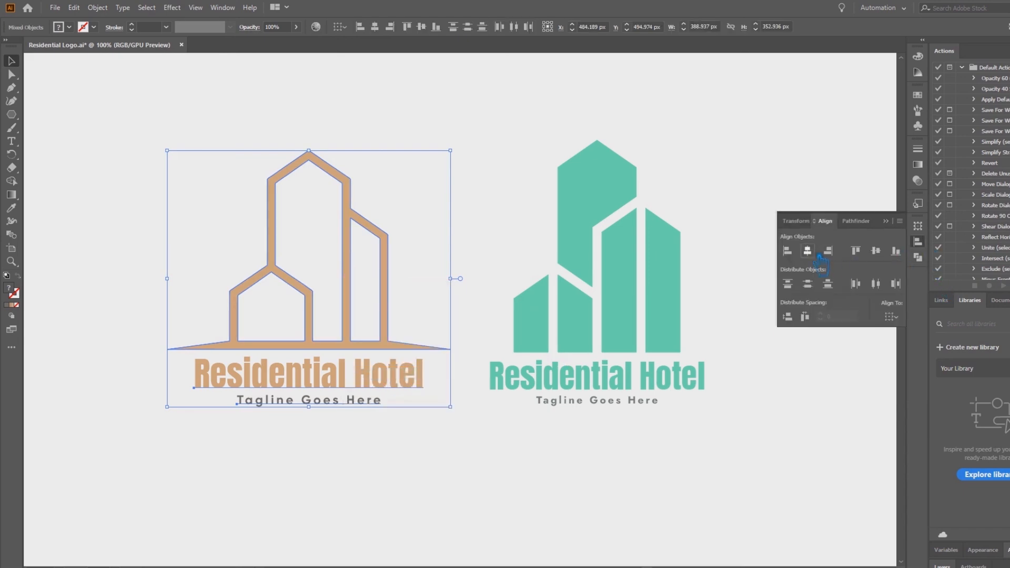
click(894, 223)
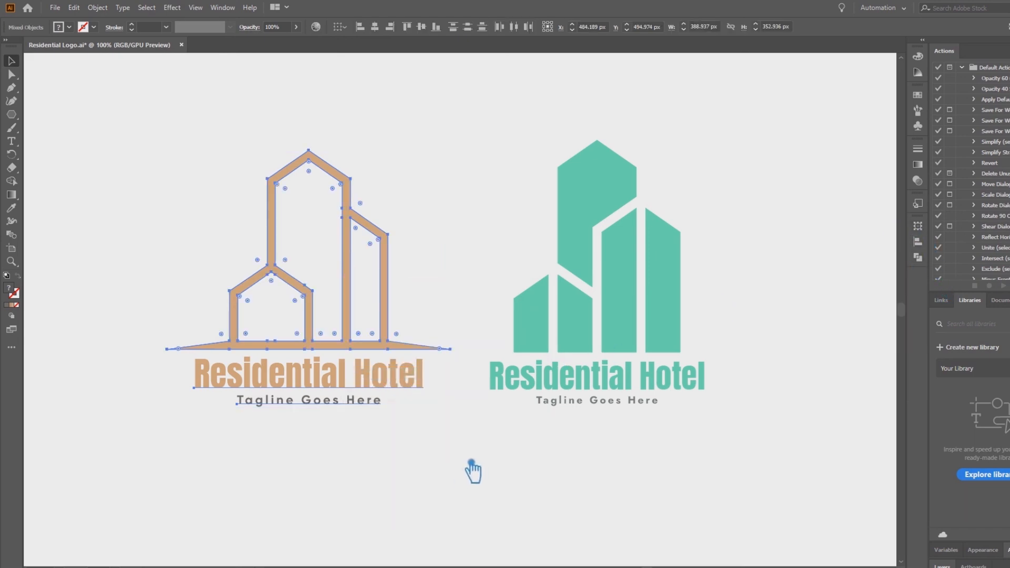
- Shorten the outlined mark's base line by moving each of its two pointed tips 10 px inward
click(443, 475)
key(a)
click(177, 349)
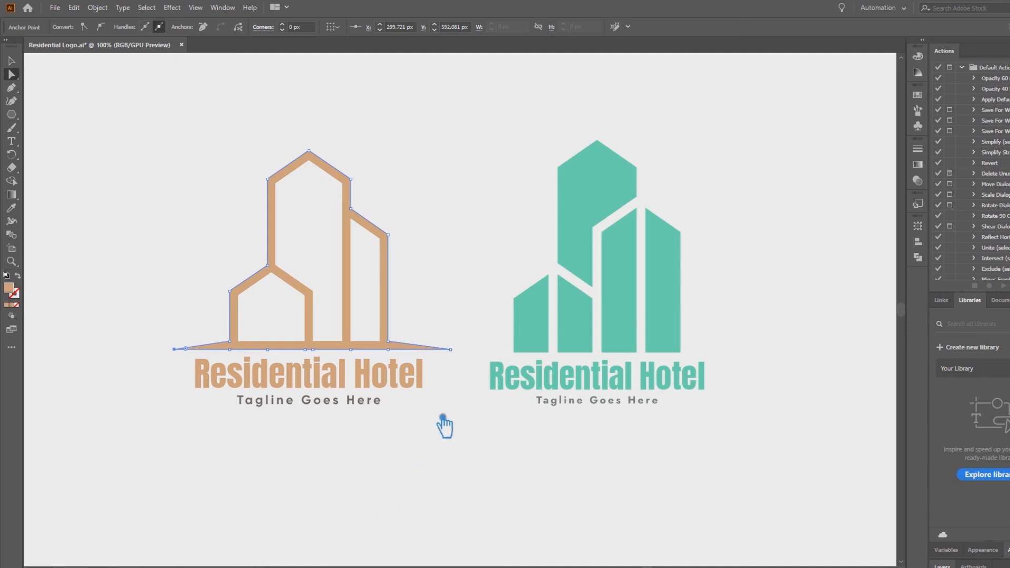
click(451, 349)
click(11, 61)
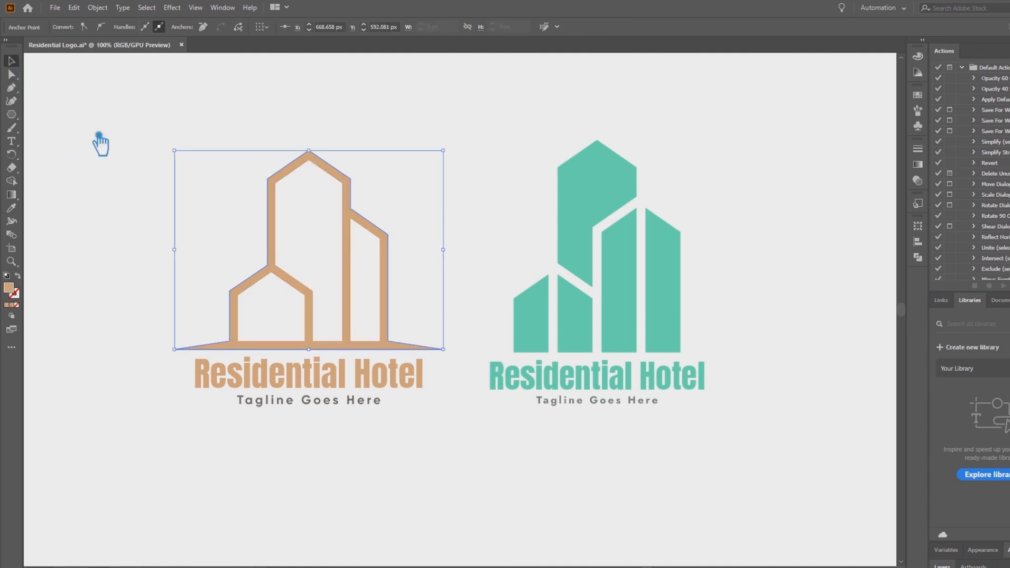
click(97, 138)
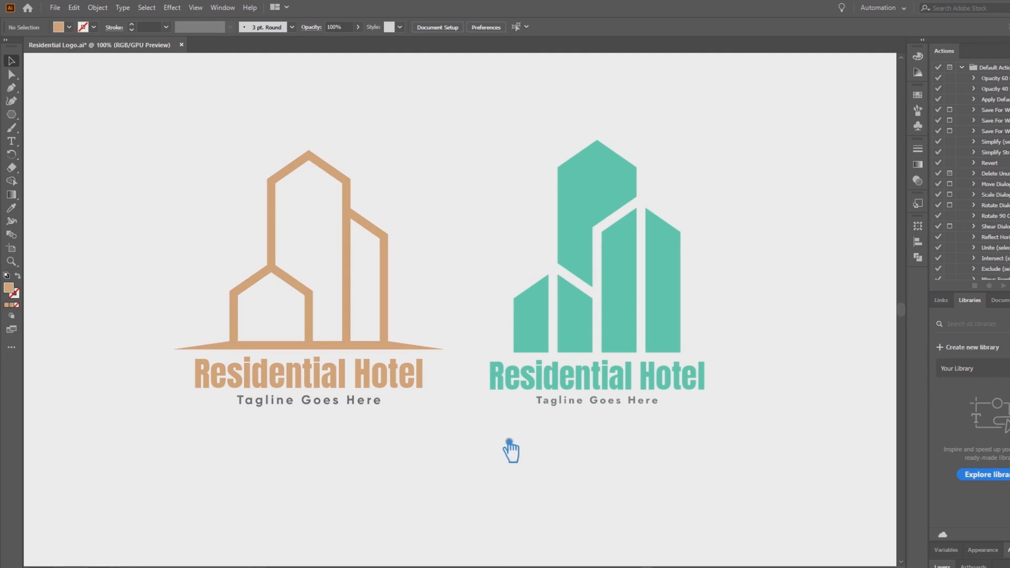
- Group the outlined logo's building mark, name and tagline, and move the group right, closer to the solid logo
drag(510, 440, 482, 448)
drag(131, 165, 257, 195)
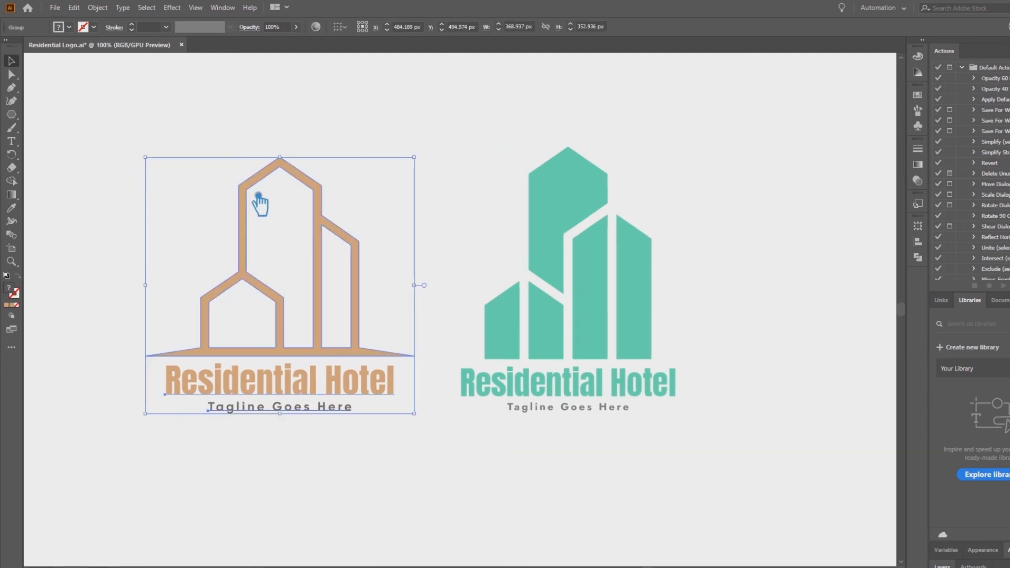
click(318, 254)
click(322, 310)
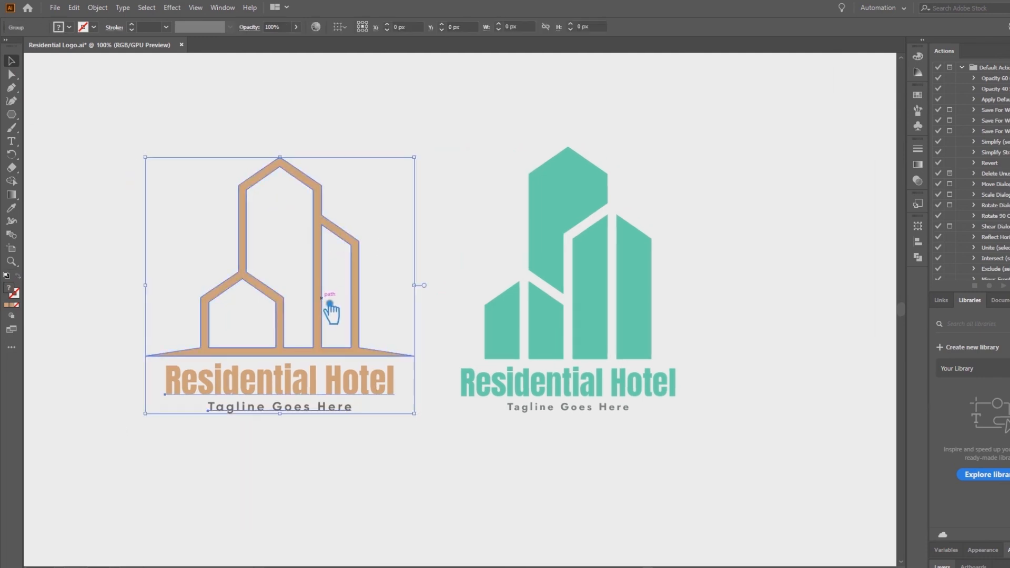
drag(324, 314, 355, 319)
- Align the outlined and solid logos to a common vertical centre and deselect them
click(559, 379)
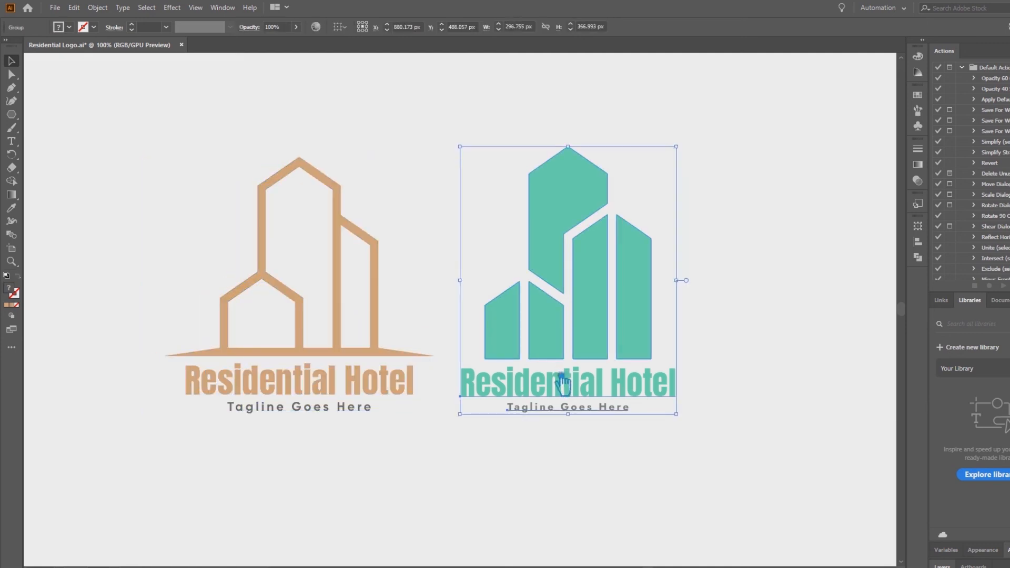
shift+click(387, 354)
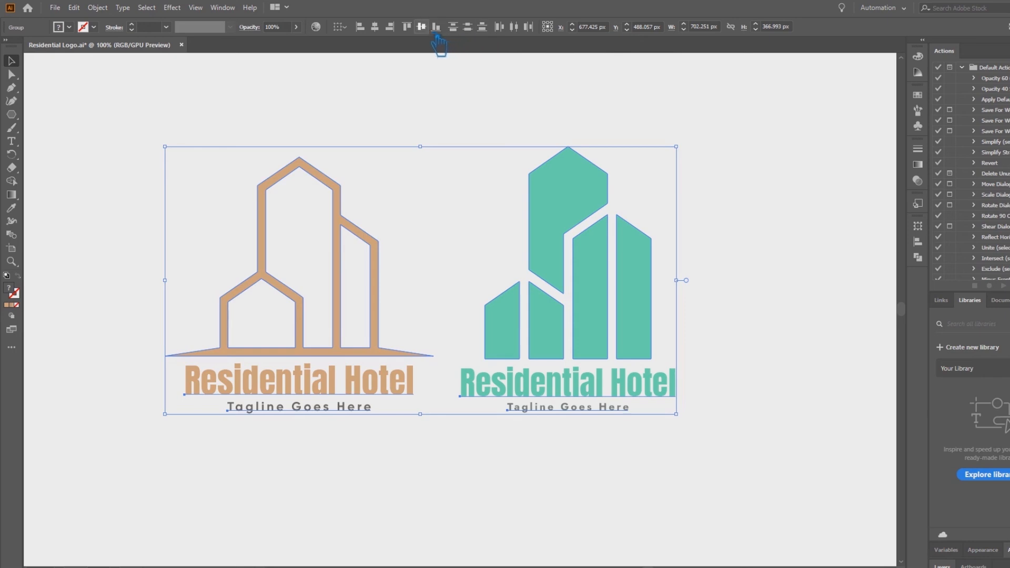
click(421, 27)
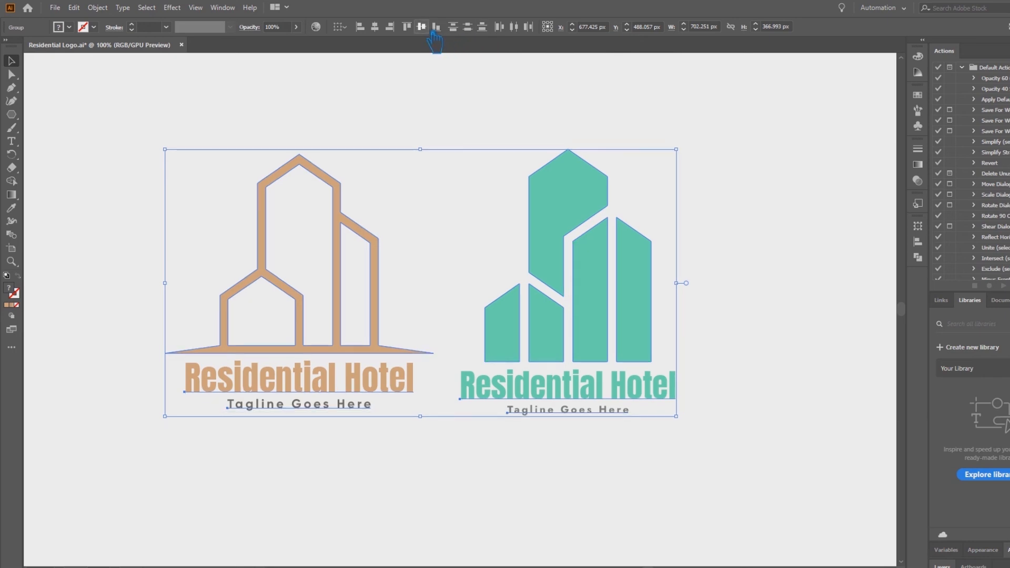
click(500, 112)
drag(744, 346, 747, 363)
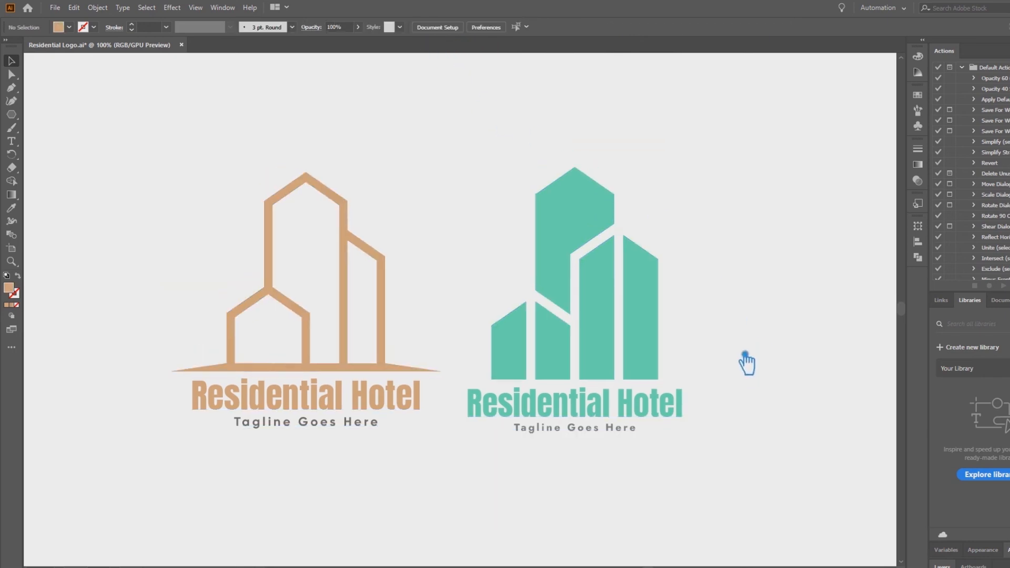